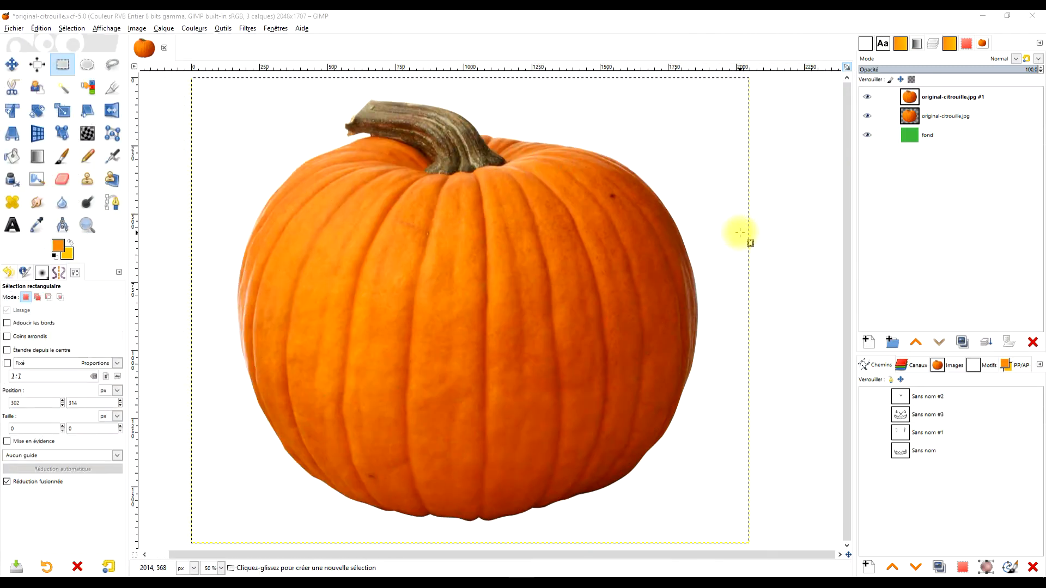
# Add evil-1801297_1280.png to the pumpkin image as a new layer and raise it to the top of the layer stack
pyautogui.click(8, 30)
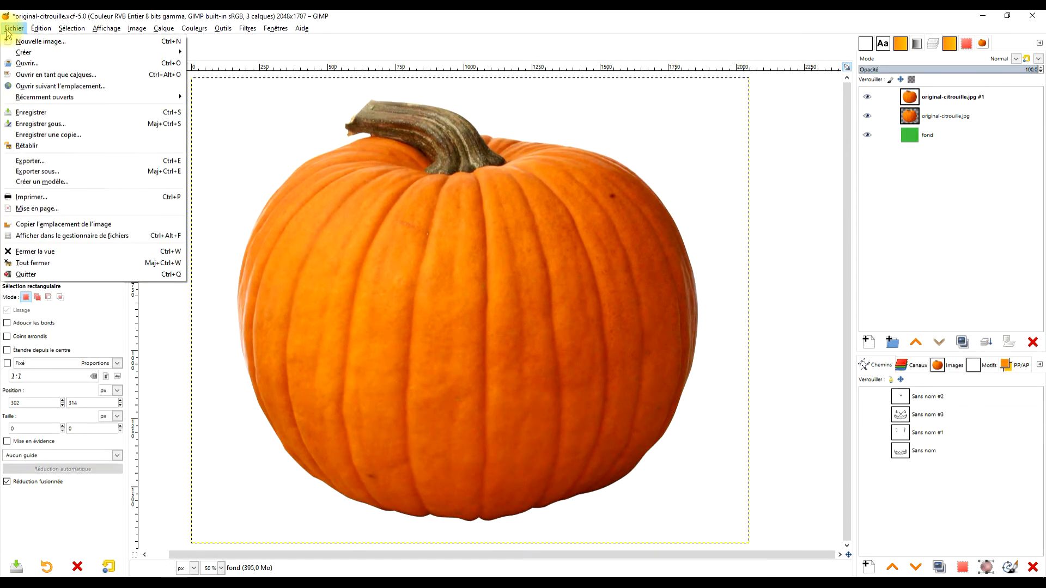
pyautogui.click(97, 80)
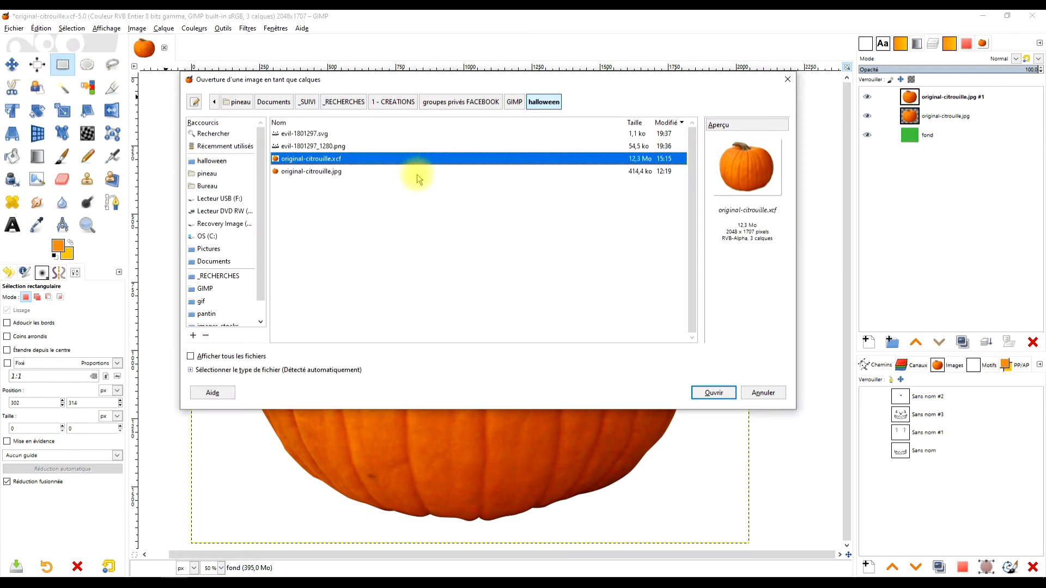
pyautogui.click(303, 135)
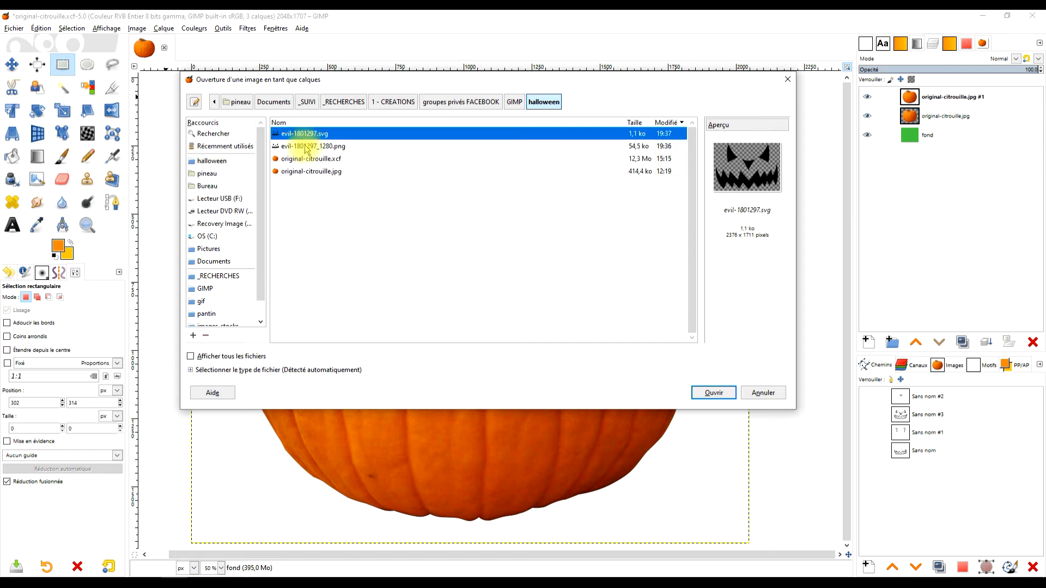
pyautogui.click(306, 147)
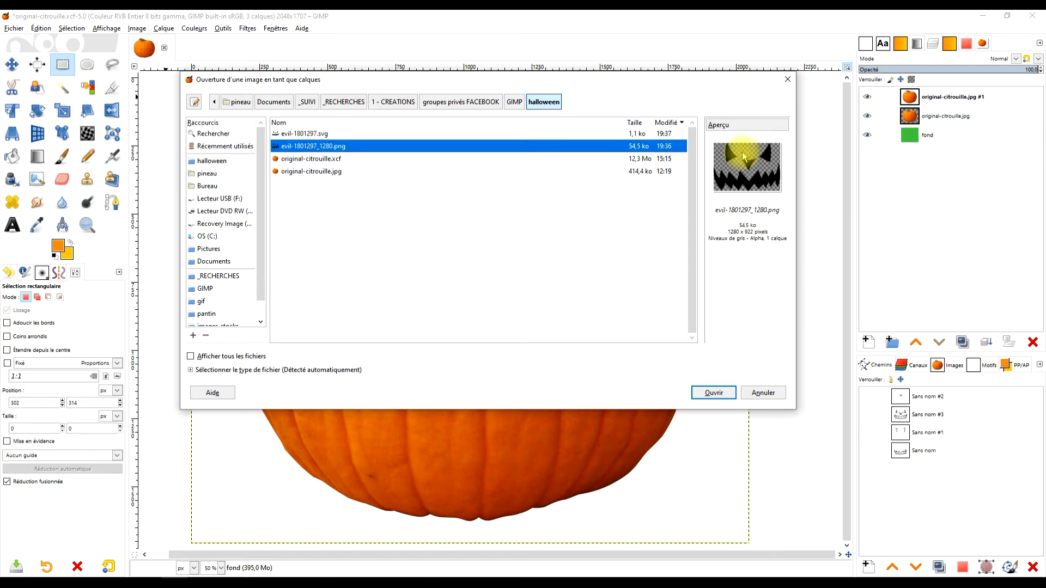
pyautogui.click(709, 393)
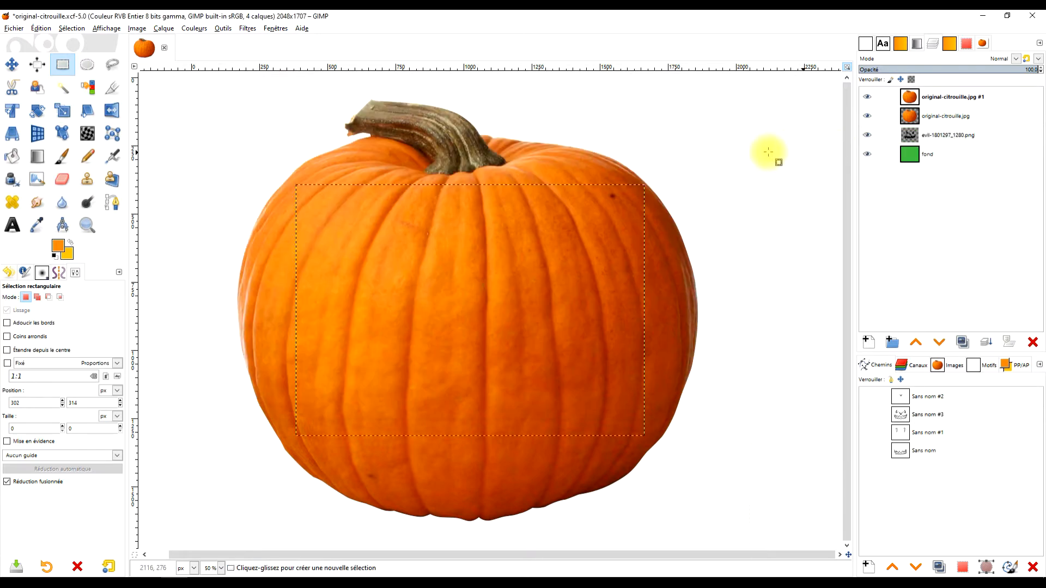
pyautogui.click(959, 135)
pyautogui.keyDown('shift'); pyautogui.click(915, 342); pyautogui.keyUp('shift')
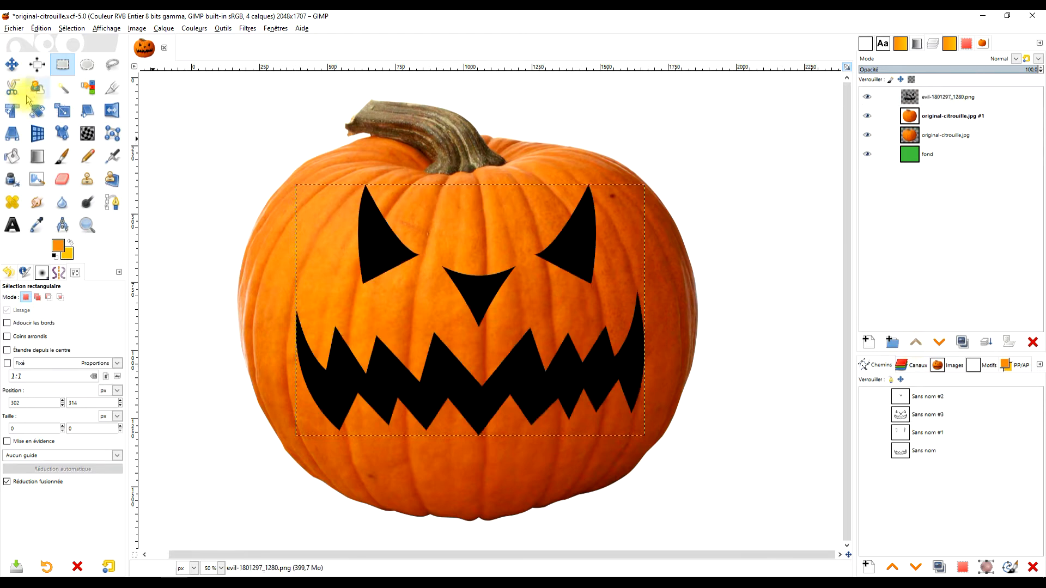
# Make a rectangular selection of about 1534 × 1290 px around the black face, with margin on every side
pyautogui.moveTo(251, 154); pyautogui.dragTo(702, 504)
pyautogui.click(217, 129)
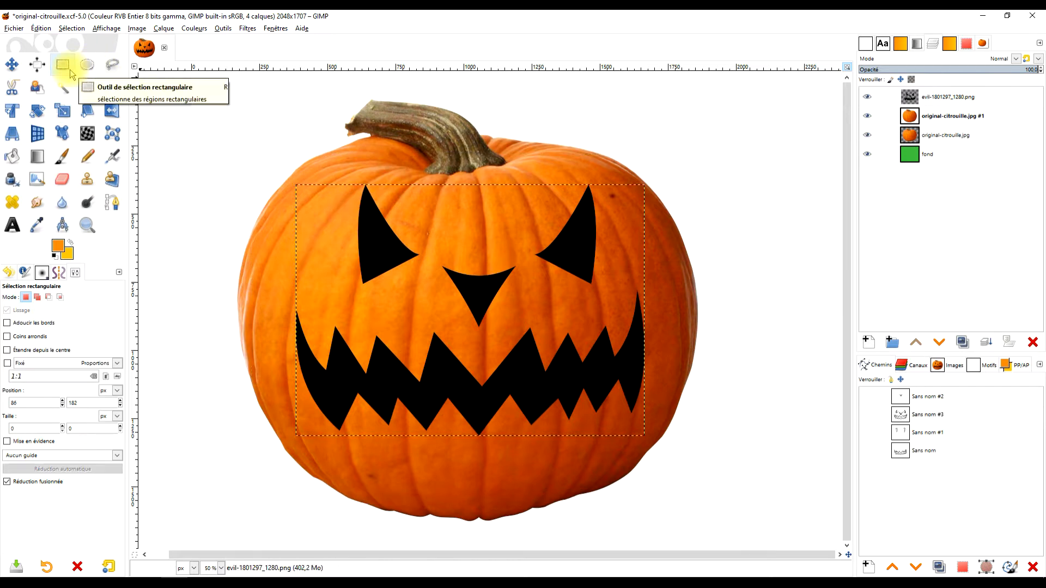
pyautogui.moveTo(280, 160); pyautogui.dragTo(675, 488)
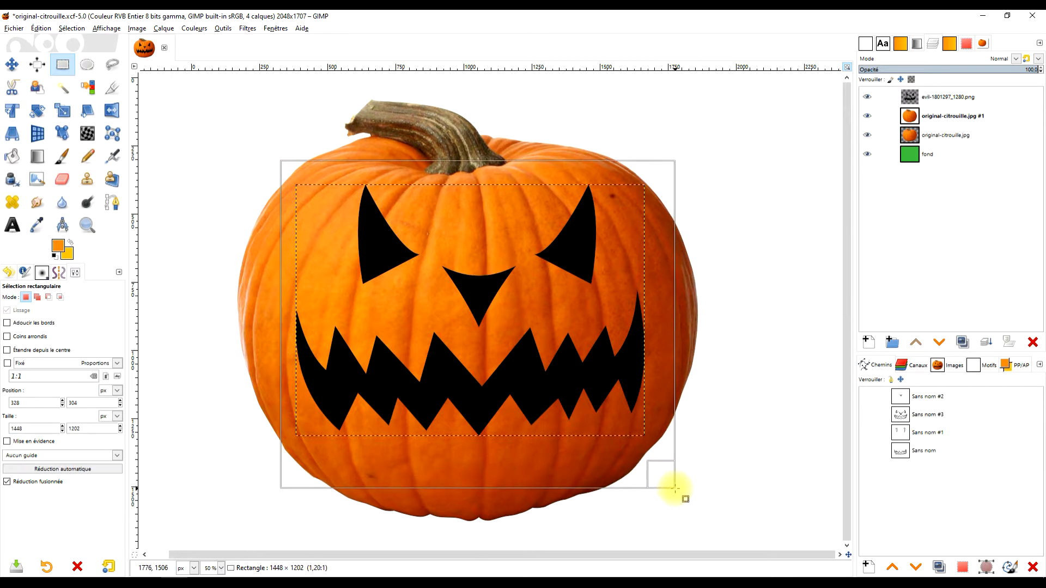
pyautogui.moveTo(295, 174); pyautogui.dragTo(287, 170)
pyautogui.moveTo(666, 145); pyautogui.dragTo(660, 161)
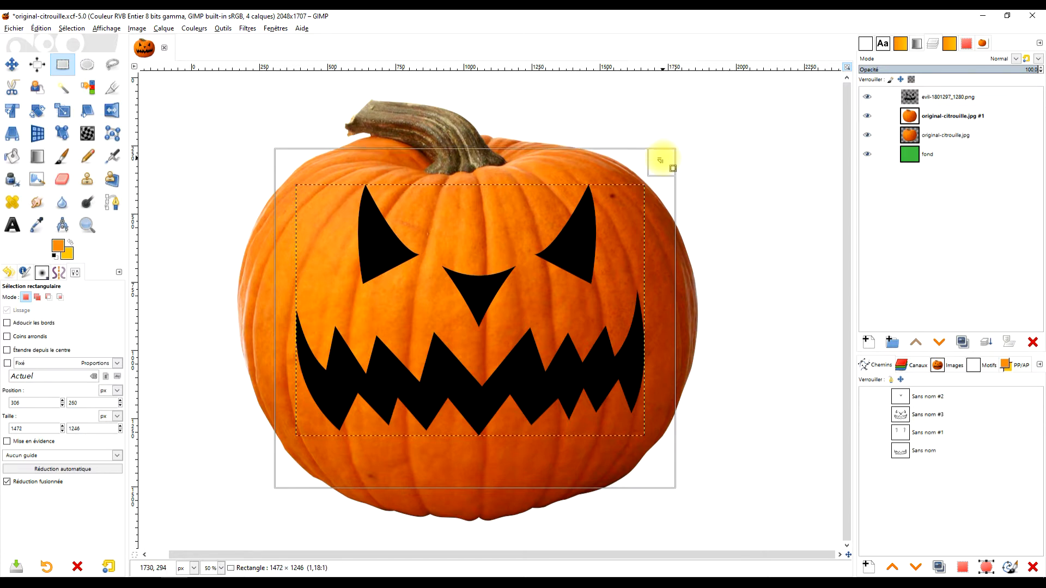
pyautogui.moveTo(467, 482); pyautogui.dragTo(470, 493)
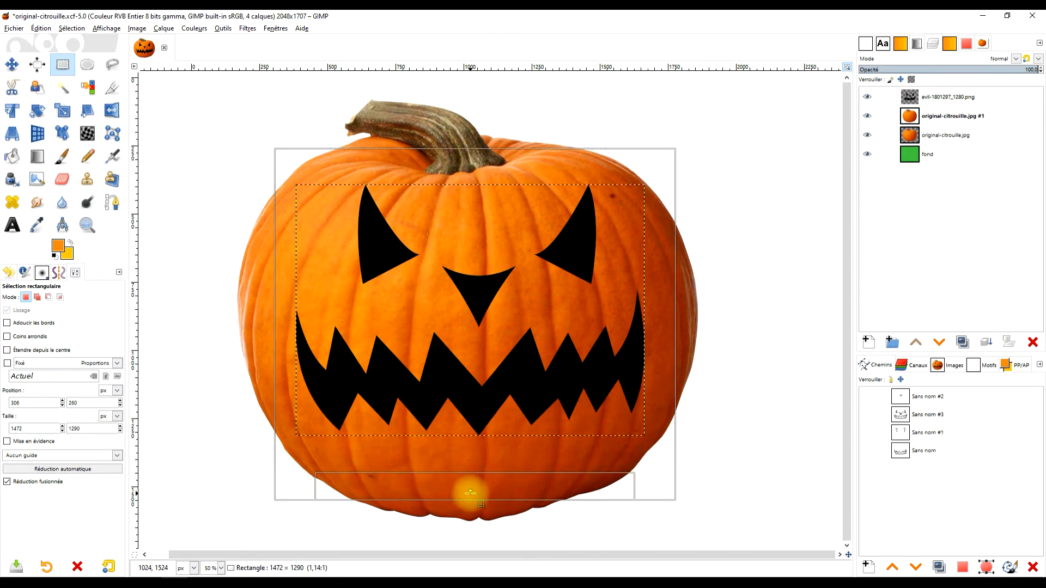
pyautogui.moveTo(285, 292); pyautogui.dragTo(268, 290)
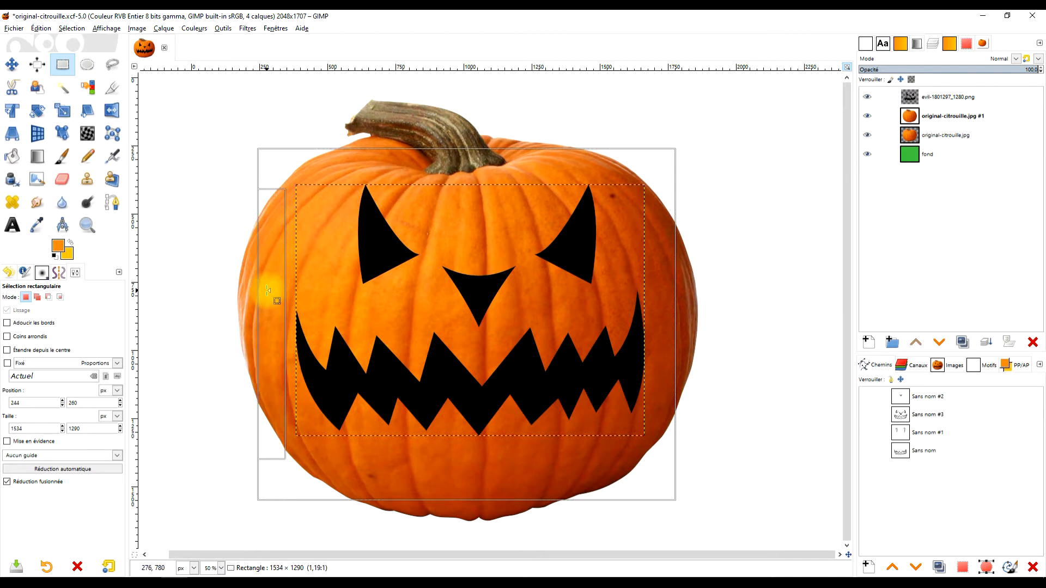
pyautogui.moveTo(667, 292); pyautogui.dragTo(667, 294)
pyautogui.press('Return')
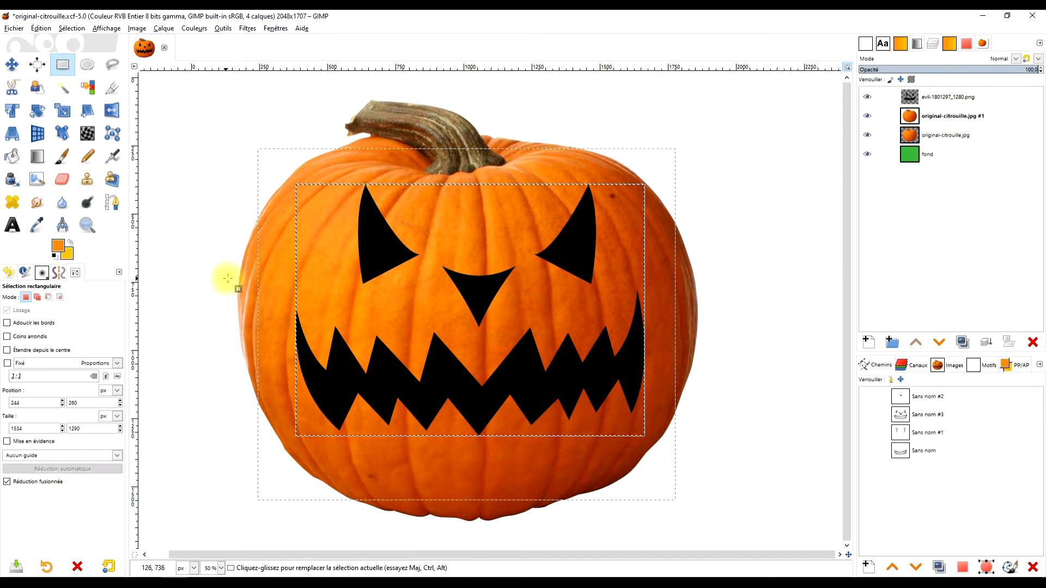
# Crop the evil face layer's boundary to the rectangular selection and clear the selection
pyautogui.click(163, 28)
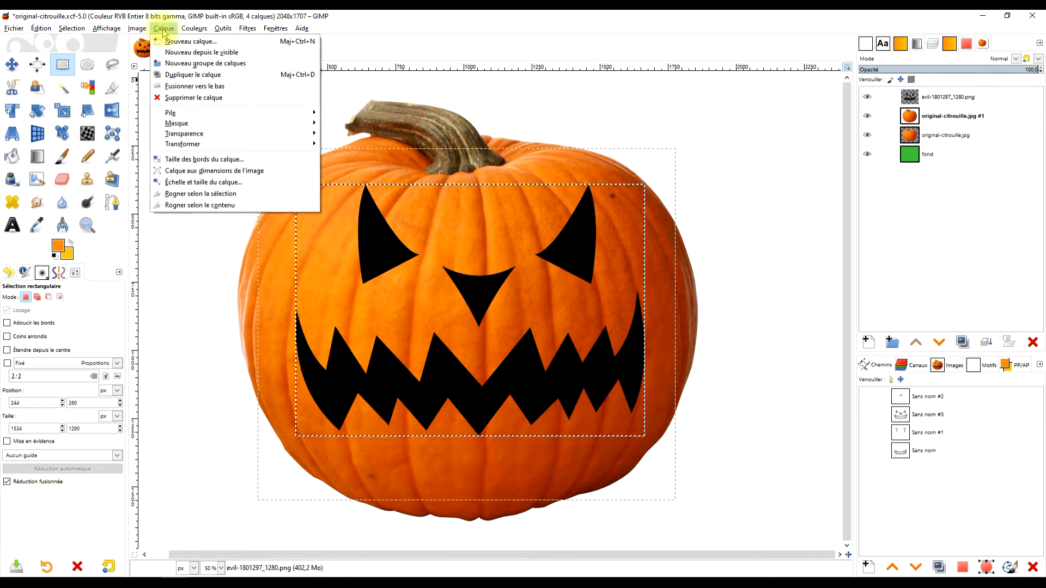
pyautogui.click(218, 194)
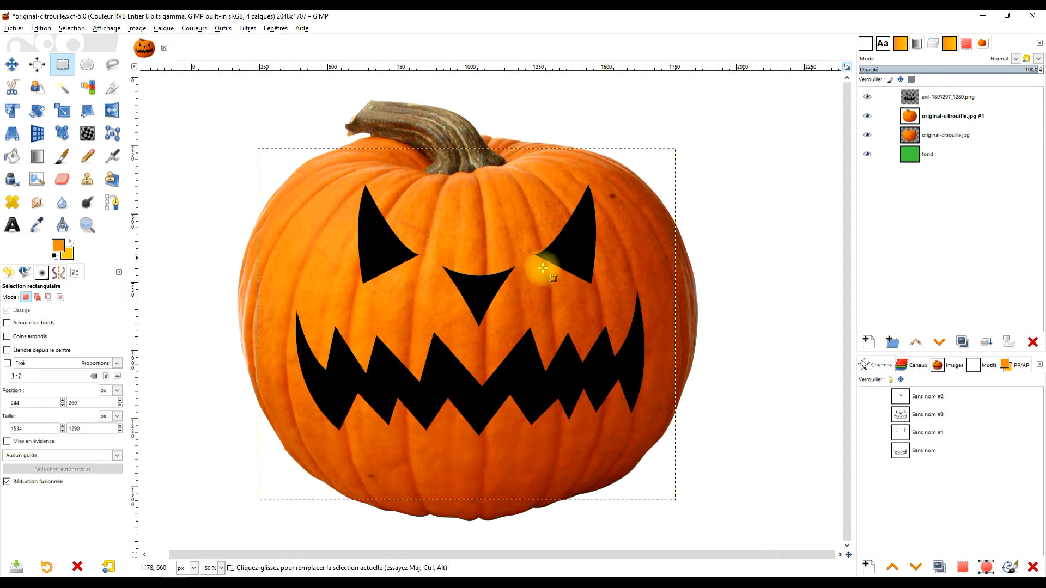
pyautogui.click(718, 187)
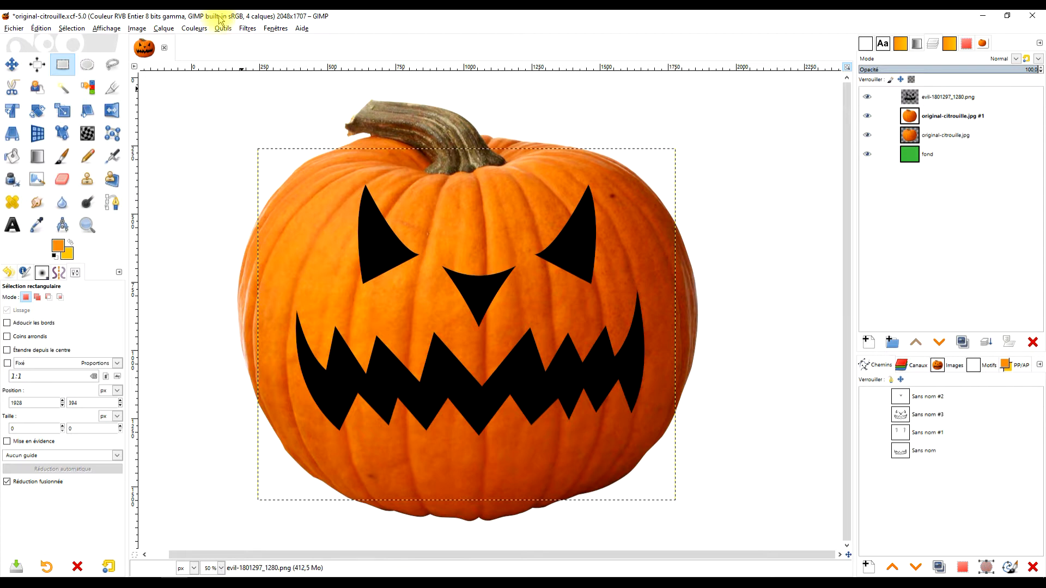
# Distort the face layer with the Apply Lens filter, keeping the original surroundings and using a lens refraction index of 1.272
pyautogui.click(247, 27)
pyautogui.moveTo(279, 104)
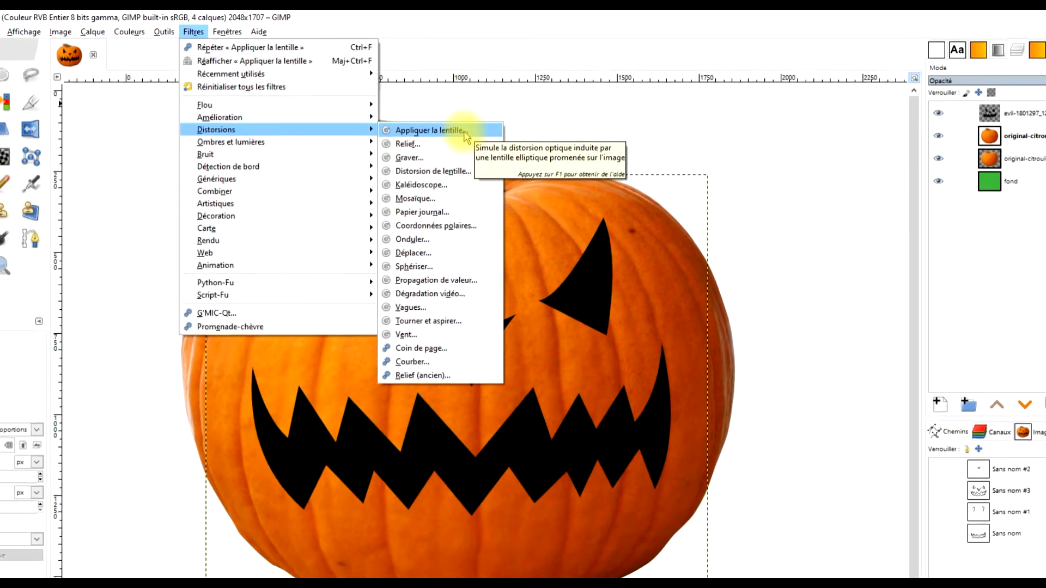
pyautogui.click(458, 145)
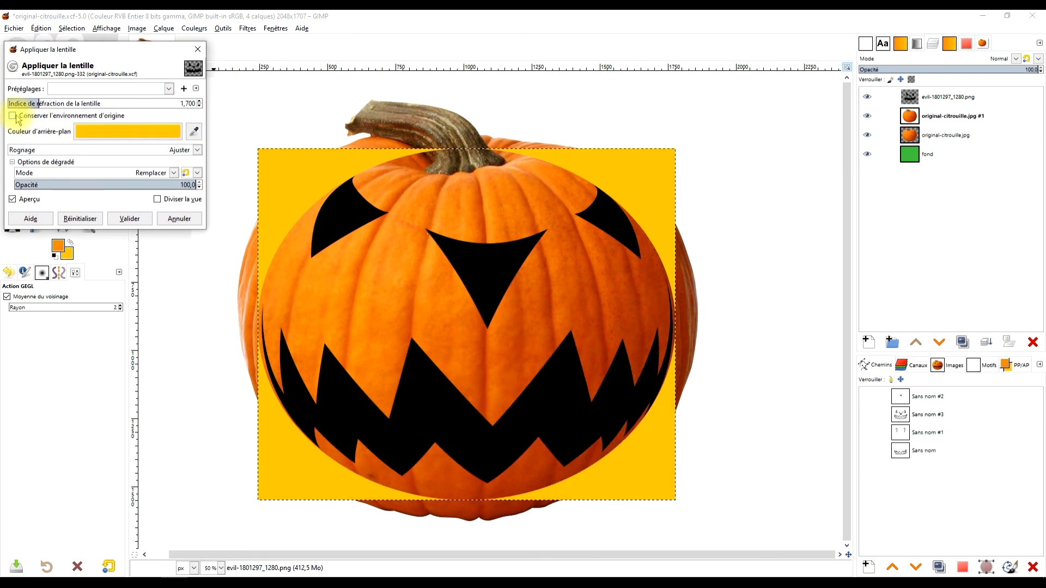
pyautogui.click(12, 116)
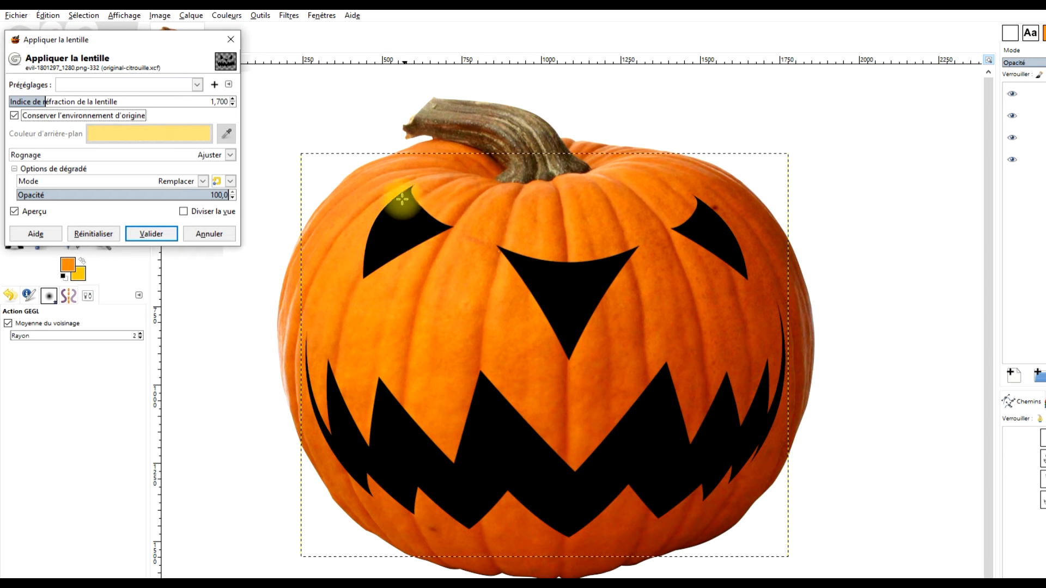
pyautogui.click(34, 102)
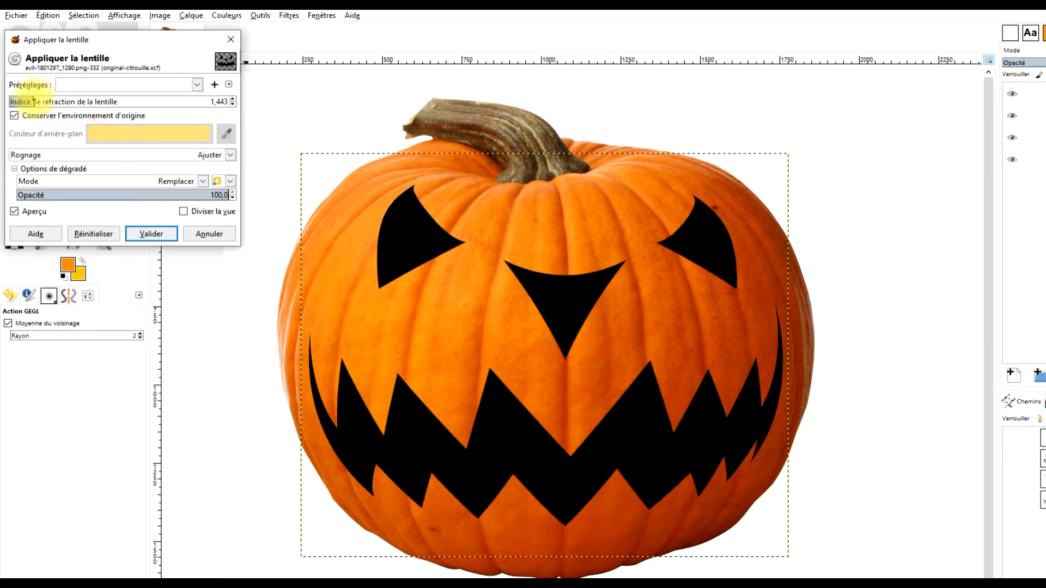
pyautogui.click(24, 102)
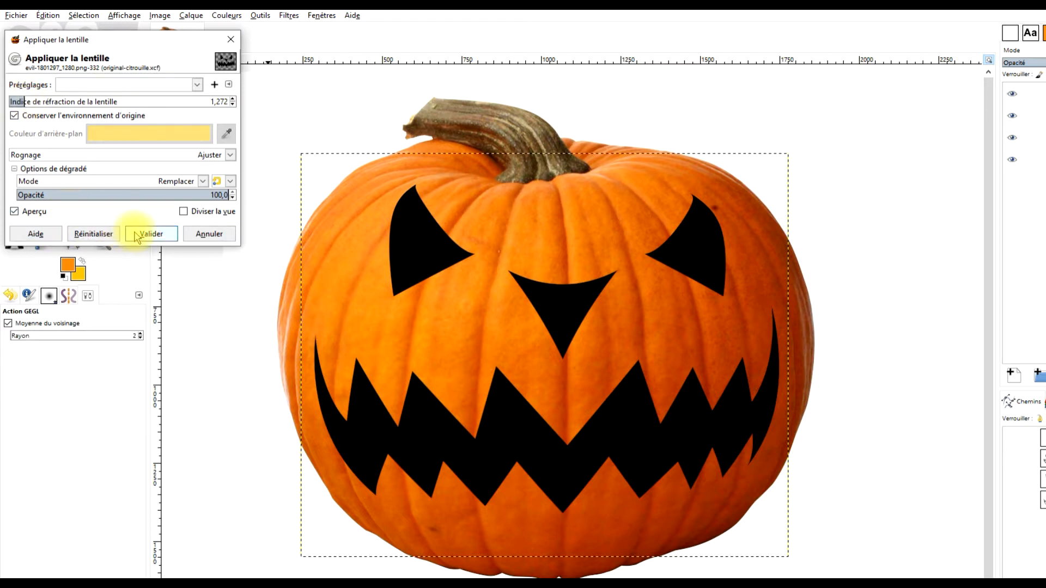
pyautogui.click(136, 235)
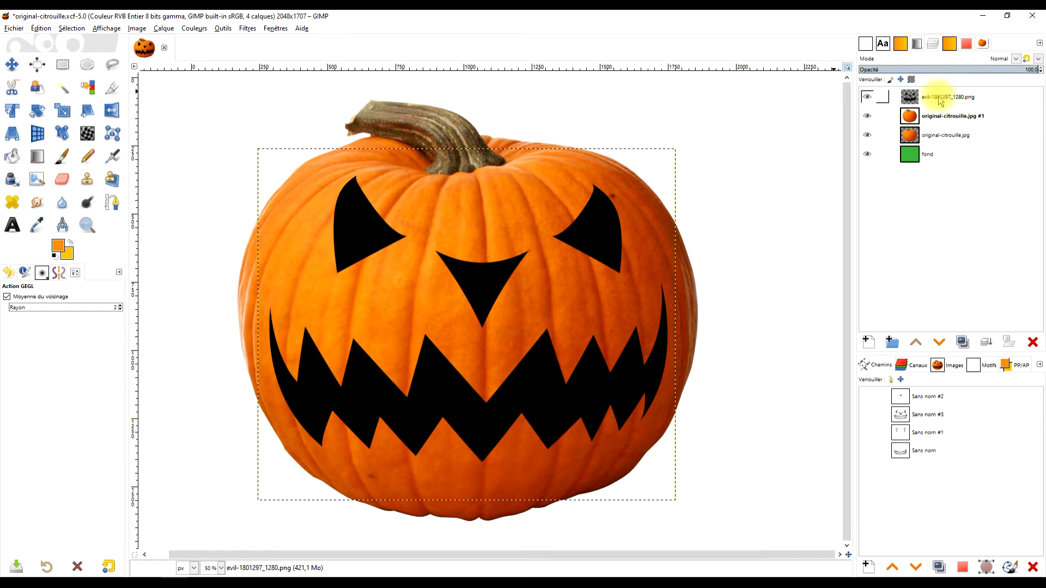
# Duplicate the distorted face layer and rename the copy "masque"
pyautogui.click(940, 100)
pyautogui.click(962, 342)
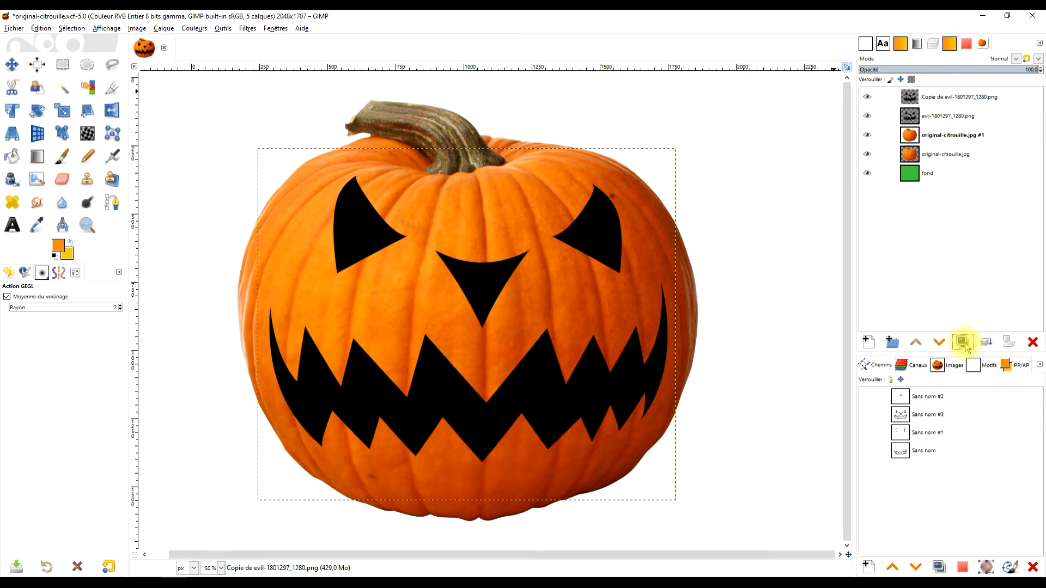
pyautogui.doubleClick(955, 96)
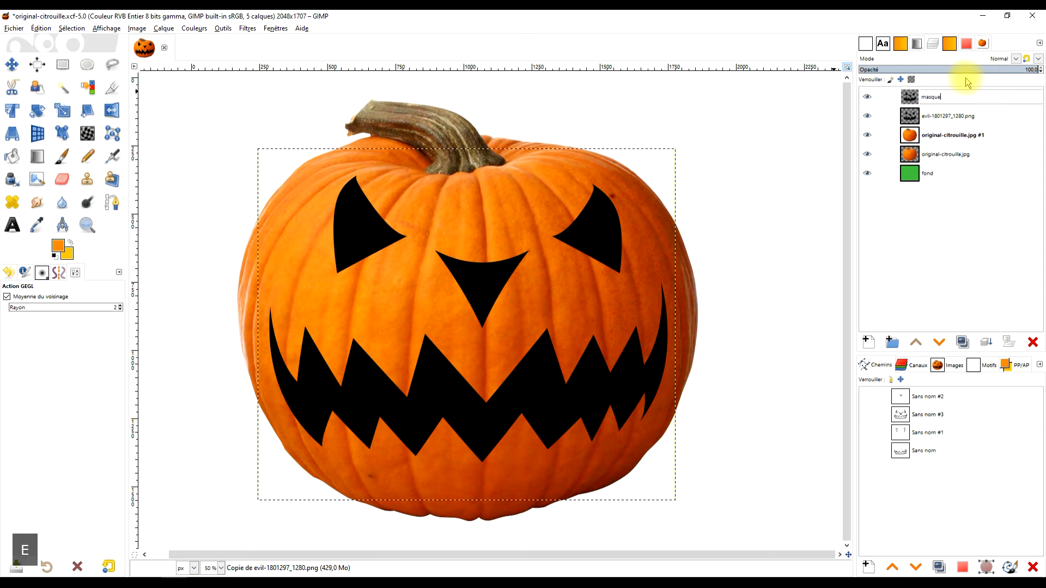
pyautogui.press('Return')
# Rename the original evil-1801297_1280.png layer "masque" as well and raise it above its copy
pyautogui.click(957, 116)
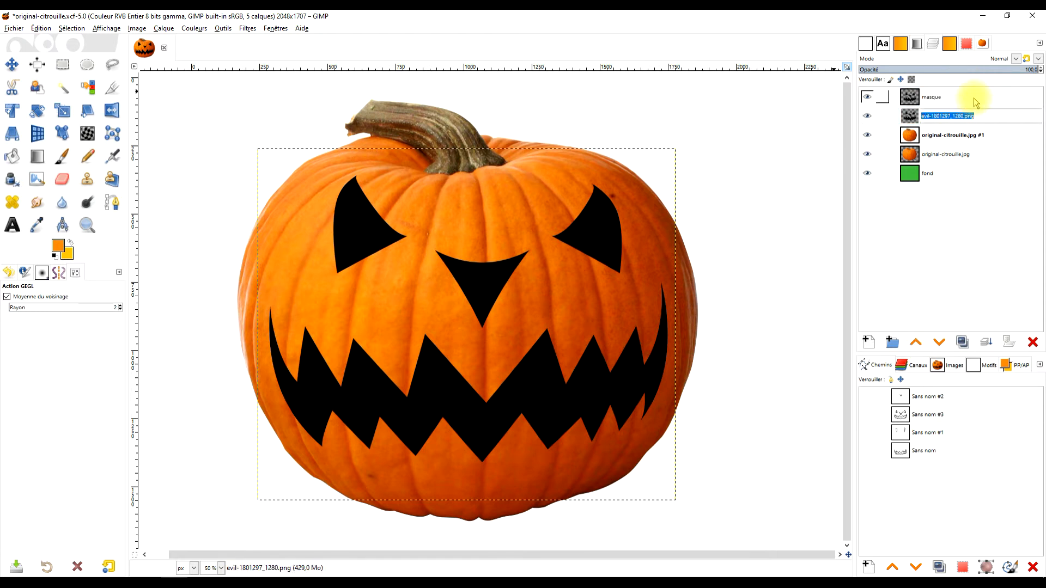
pyautogui.write('masque')
pyautogui.press('Return')
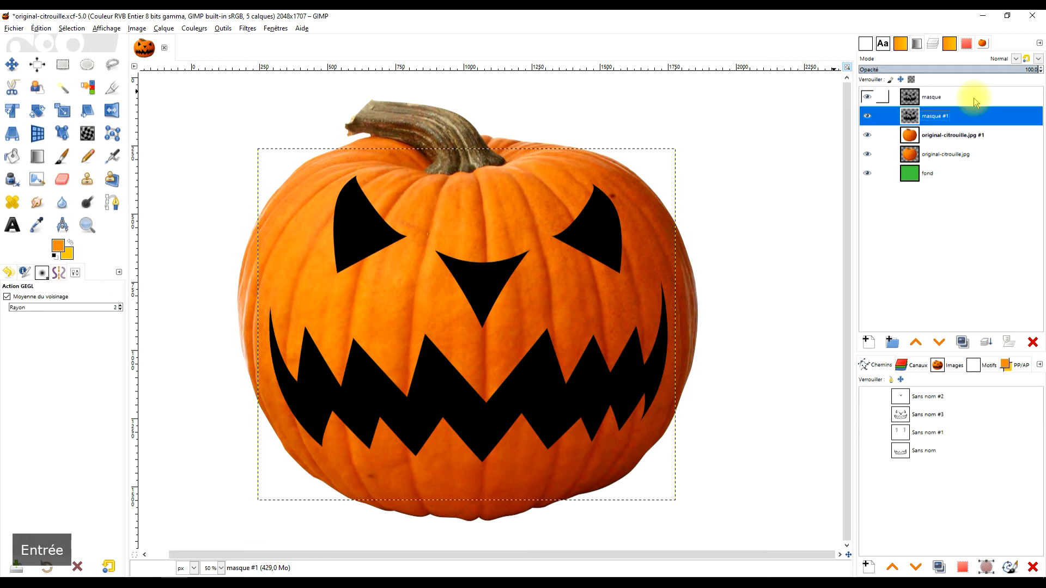
pyautogui.click(923, 95)
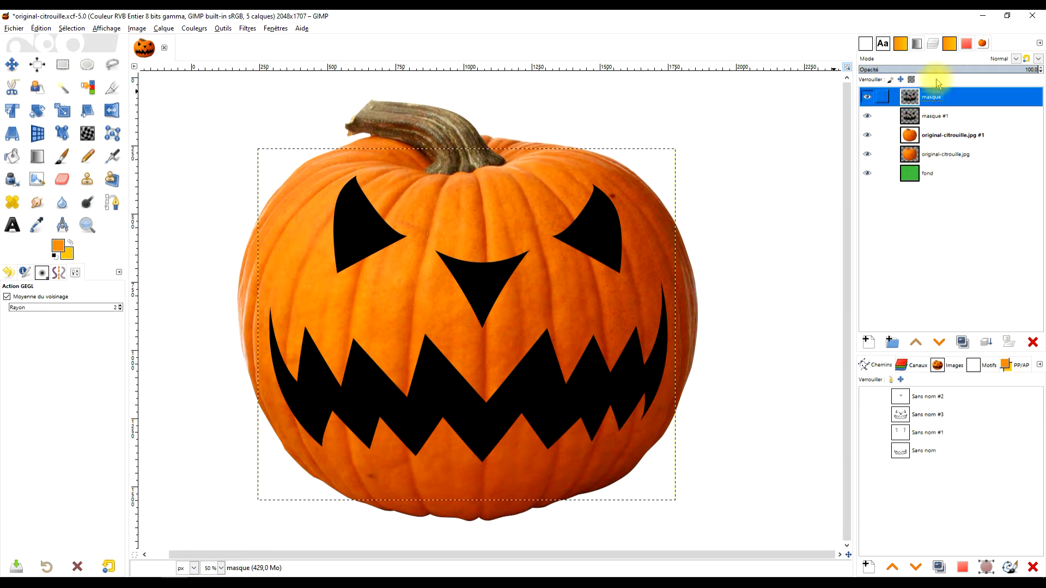
pyautogui.click(925, 116)
pyautogui.click(918, 342)
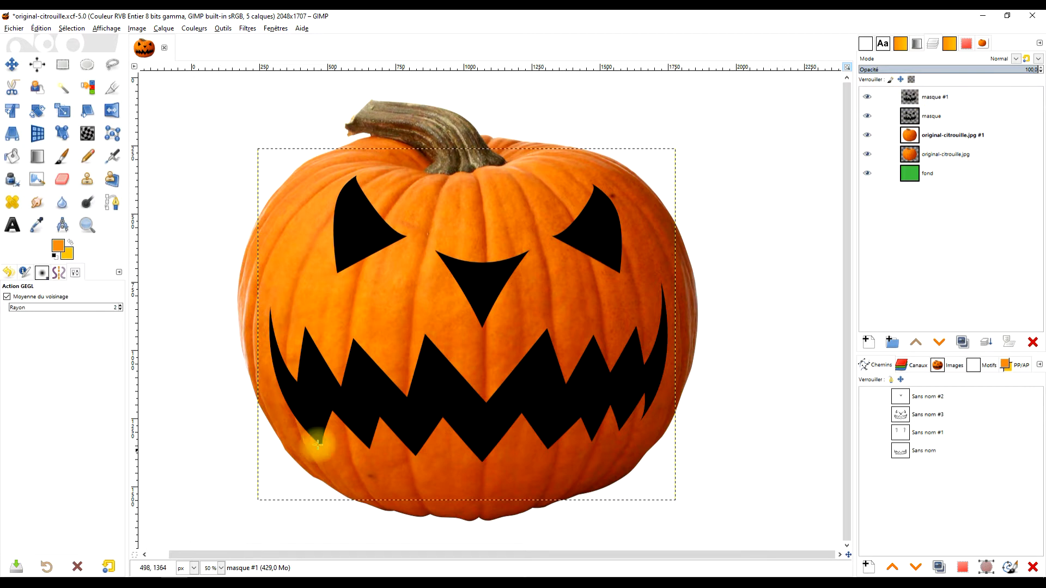
# Start a path inside the mouth's left end, with a curved segment from near the upper corner tip down to the first lower point
pyautogui.click(113, 203)
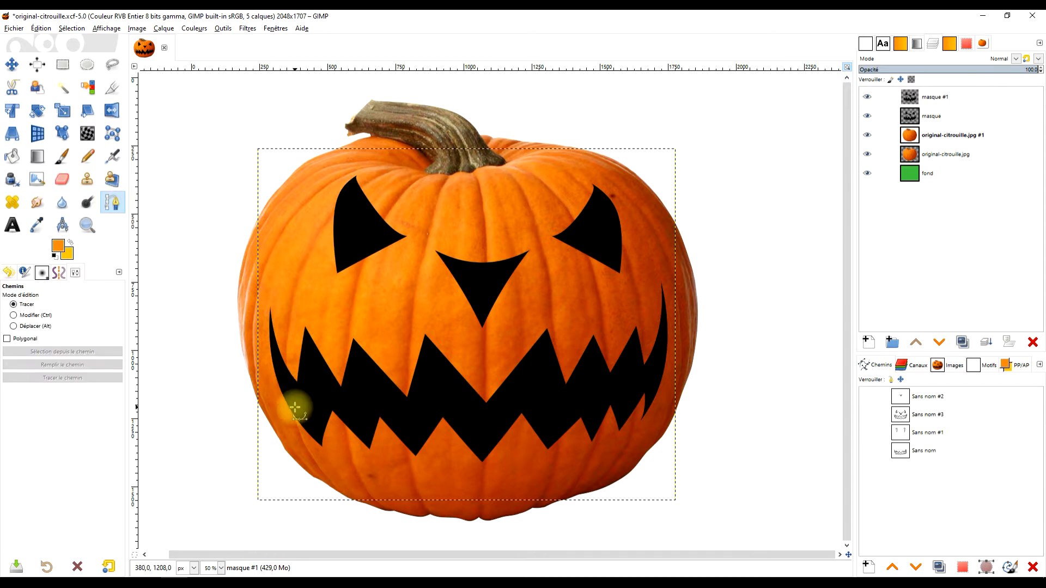
pyautogui.press('1')
pyautogui.moveTo(394, 429); pyautogui.dragTo(320, 393)
pyautogui.moveTo(251, 289); pyautogui.dragTo(281, 336)
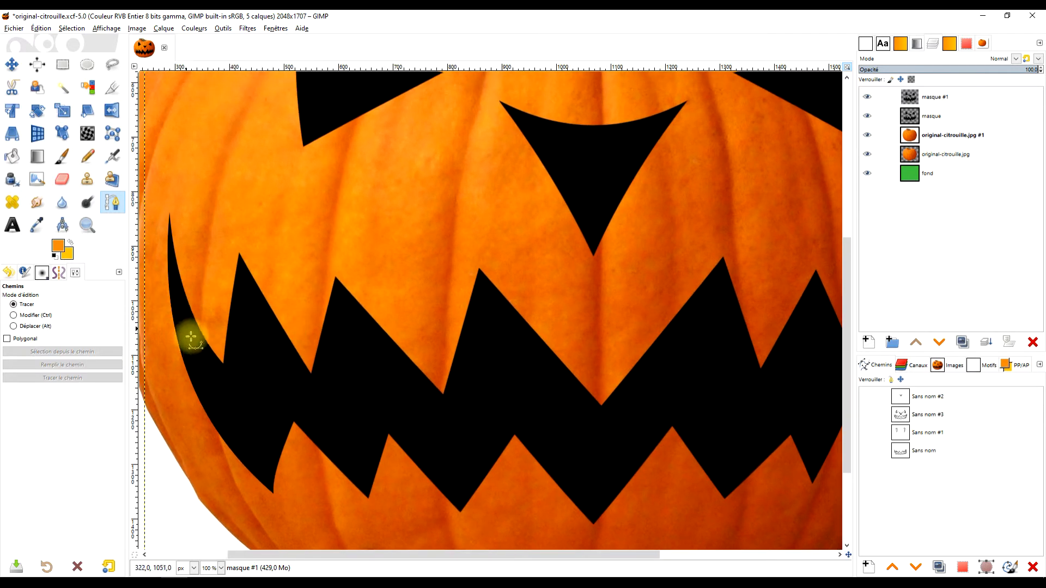
pyautogui.moveTo(409, 229); pyautogui.dragTo(436, 254)
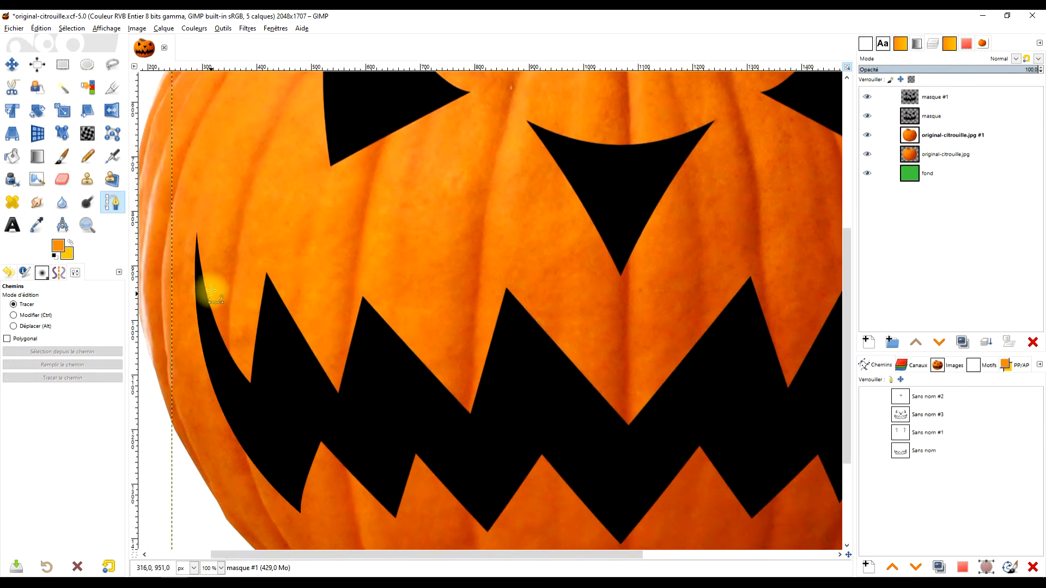
pyautogui.scroll(-2, 211, 294)
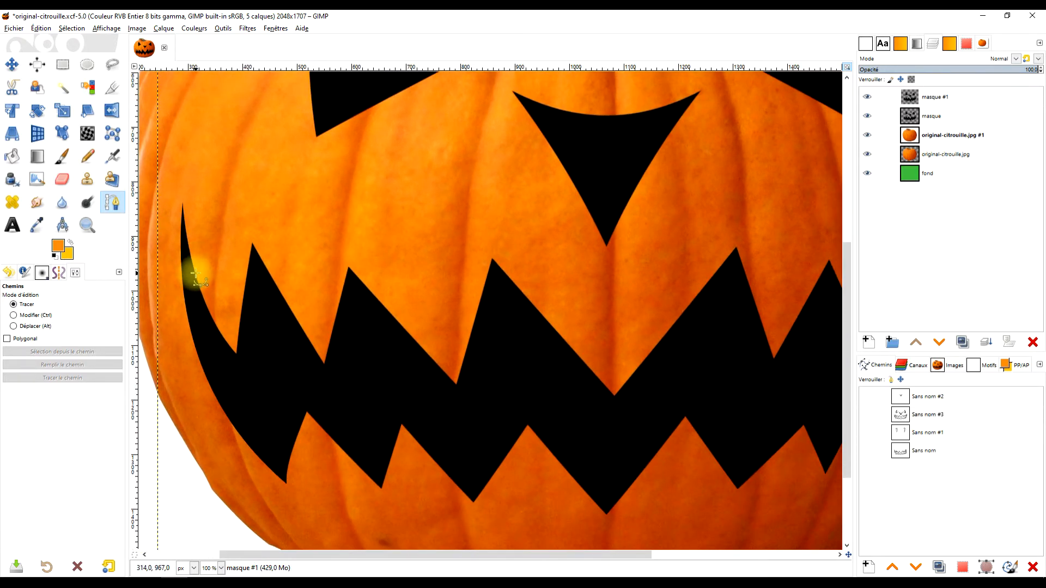
pyautogui.click(197, 274)
pyautogui.scroll(-3, 291, 346)
pyautogui.moveTo(293, 397); pyautogui.dragTo(364, 451)
pyautogui.moveTo(293, 397); pyautogui.dragTo(290, 397)
pyautogui.click(201, 202)
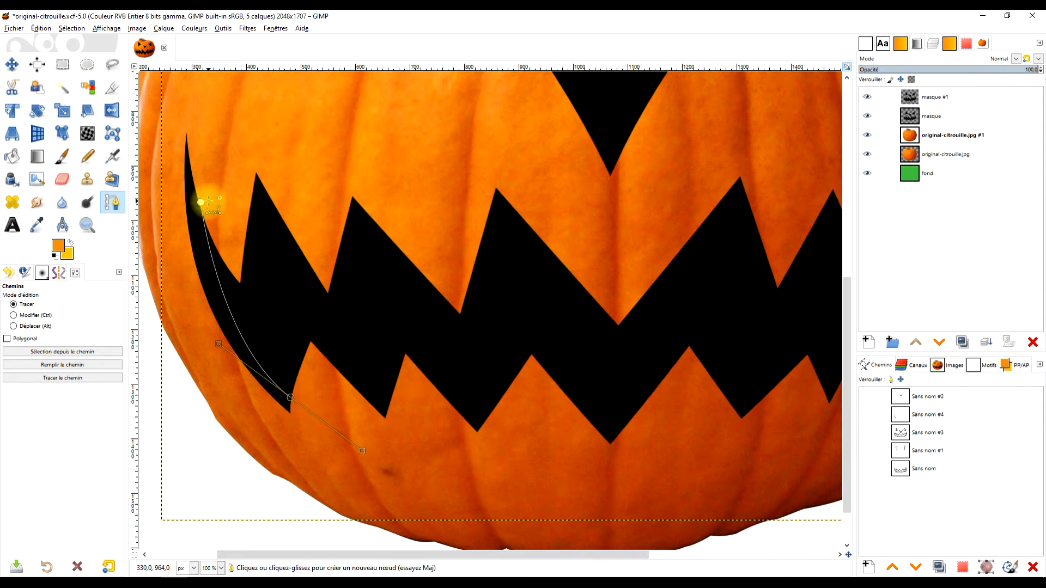
pyautogui.moveTo(200, 198); pyautogui.dragTo(196, 191)
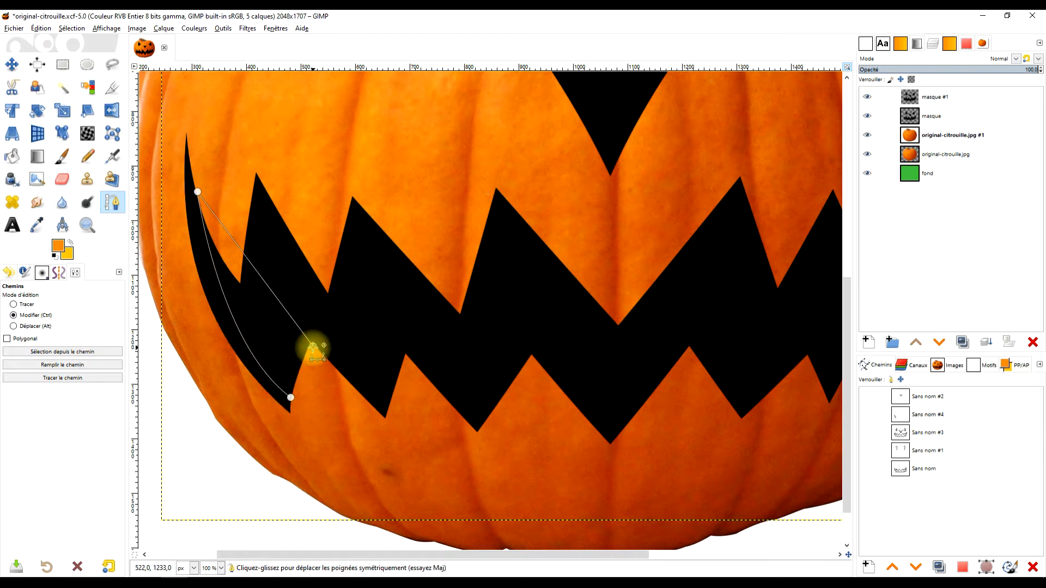
# Undo the stray segments after the mouth path's first lower point and aim that point's outgoing handle towards the first lower tooth tip
pyautogui.hotkey('ctrl', 'z')
pyautogui.click(291, 397)
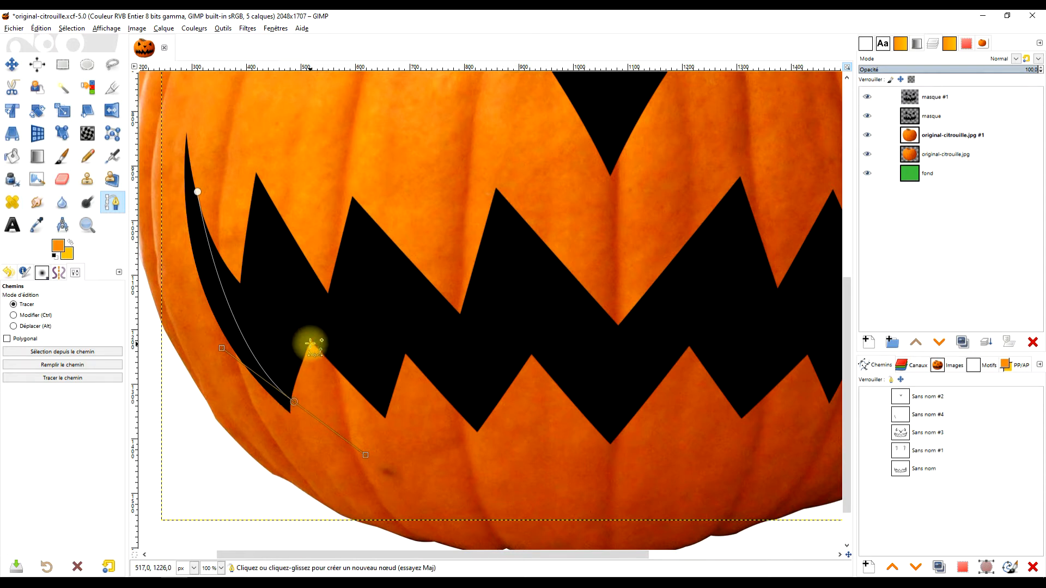
pyautogui.hotkey('ctrl', 'z')
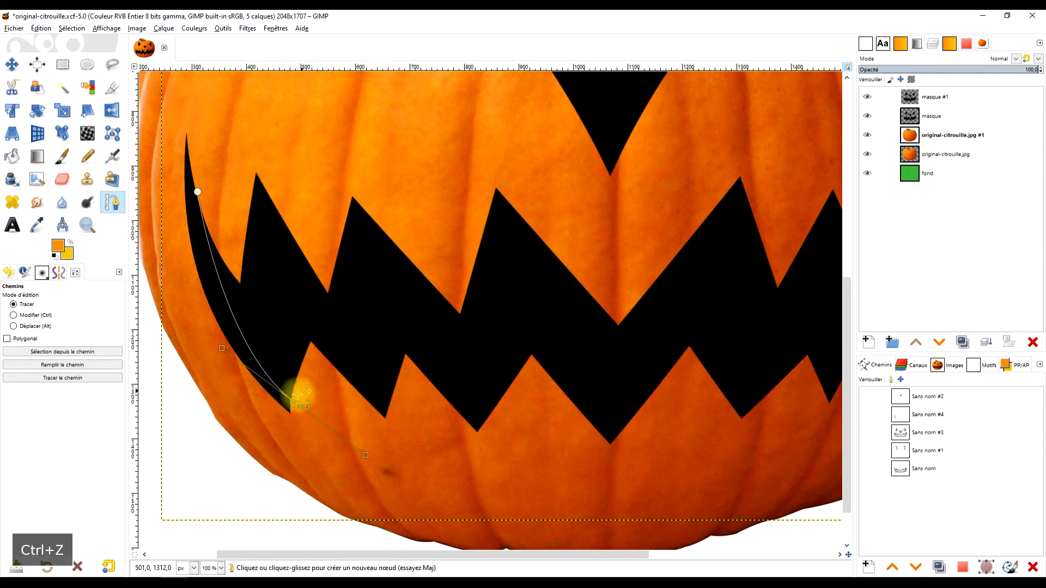
pyautogui.moveTo(365, 455); pyautogui.dragTo(299, 385)
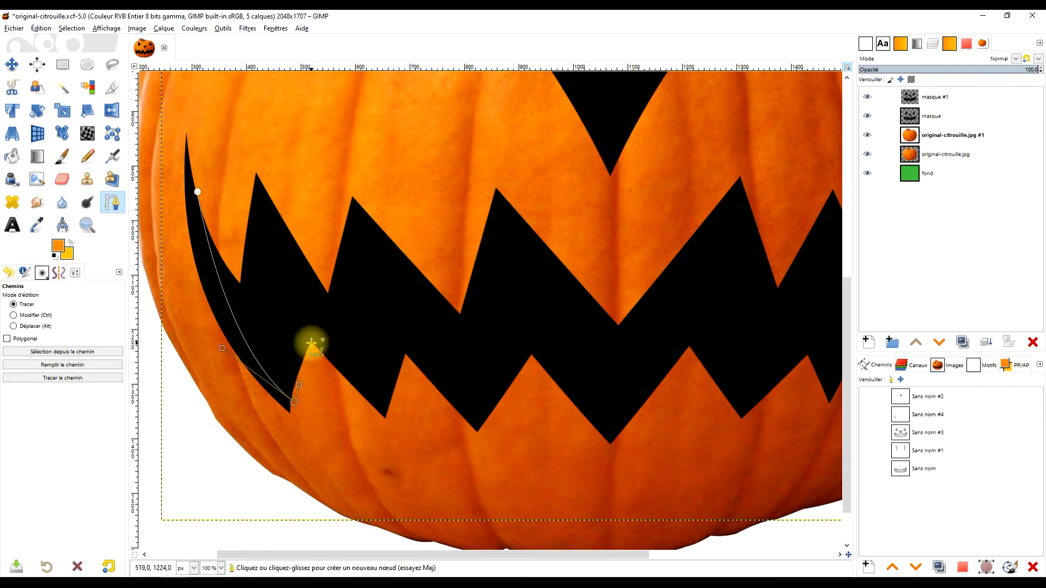
# Continue the mouth path along the first three lower tooth tips, curving the segments down into the notches between them
pyautogui.click(311, 342)
pyautogui.moveTo(397, 397); pyautogui.dragTo(406, 355)
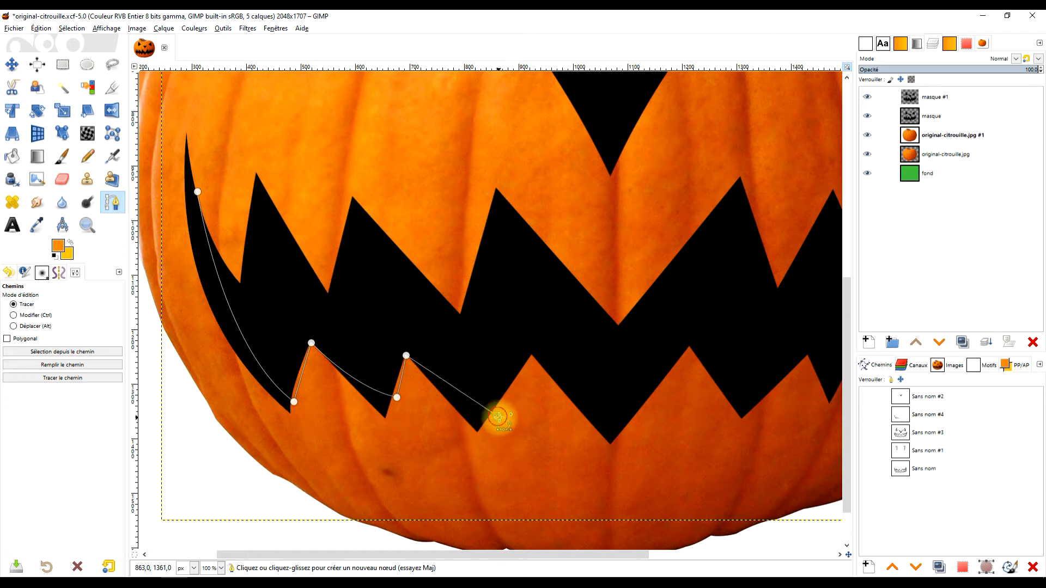
pyautogui.moveTo(498, 417); pyautogui.dragTo(520, 415)
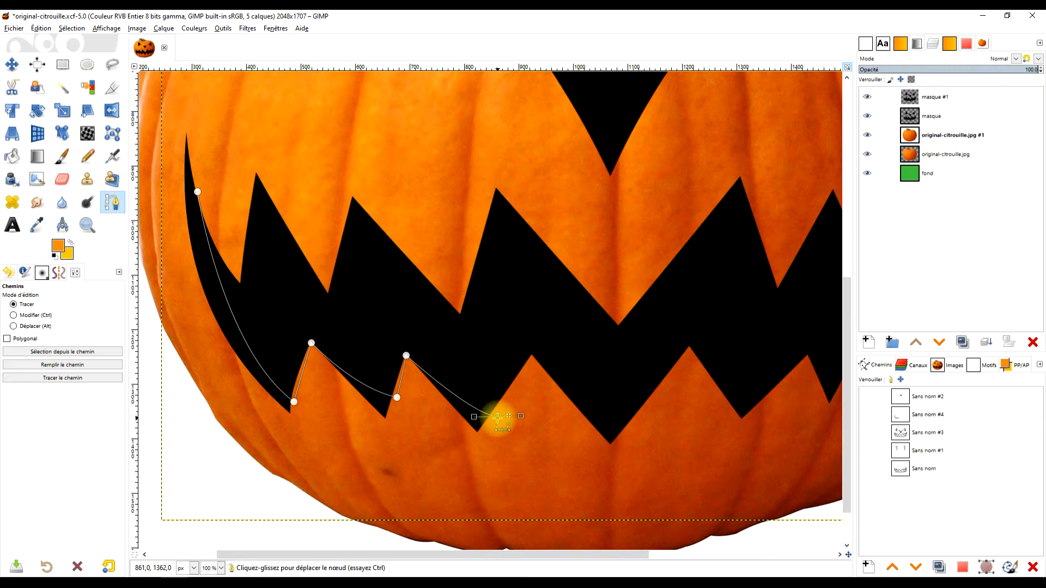
pyautogui.moveTo(497, 416); pyautogui.dragTo(487, 412)
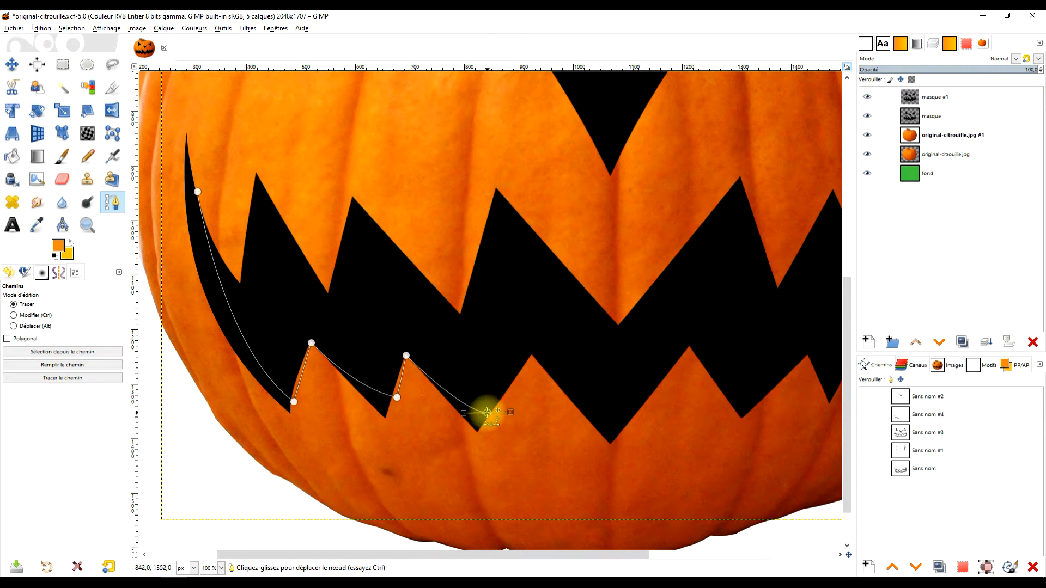
pyautogui.click(528, 358)
pyautogui.hotkey('ctrl', 'z')
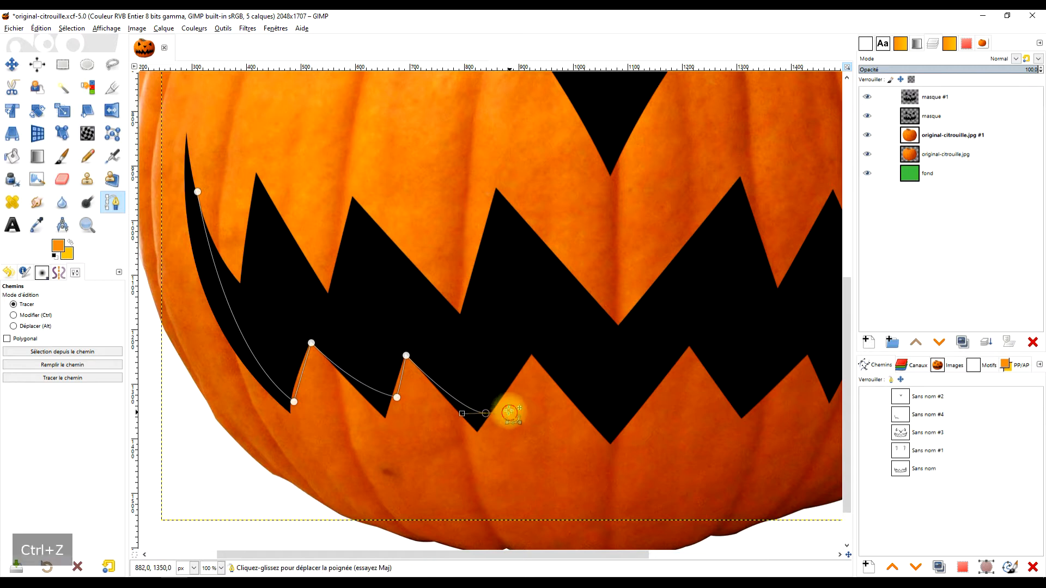
pyautogui.click(532, 357)
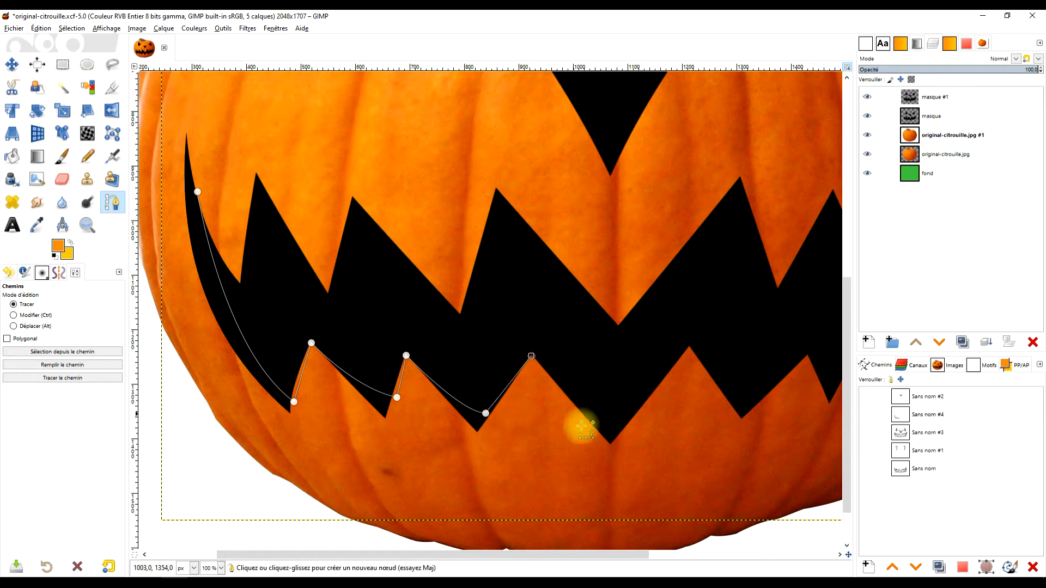
# Extend the mouth path through the lowest central notch and over the fourth lower tooth to the fifth lower tooth tip
pyautogui.click(608, 436)
pyautogui.click(688, 348)
pyautogui.moveTo(703, 365); pyautogui.dragTo(534, 366)
pyautogui.click(568, 412)
pyautogui.click(635, 357)
pyautogui.click(632, 359)
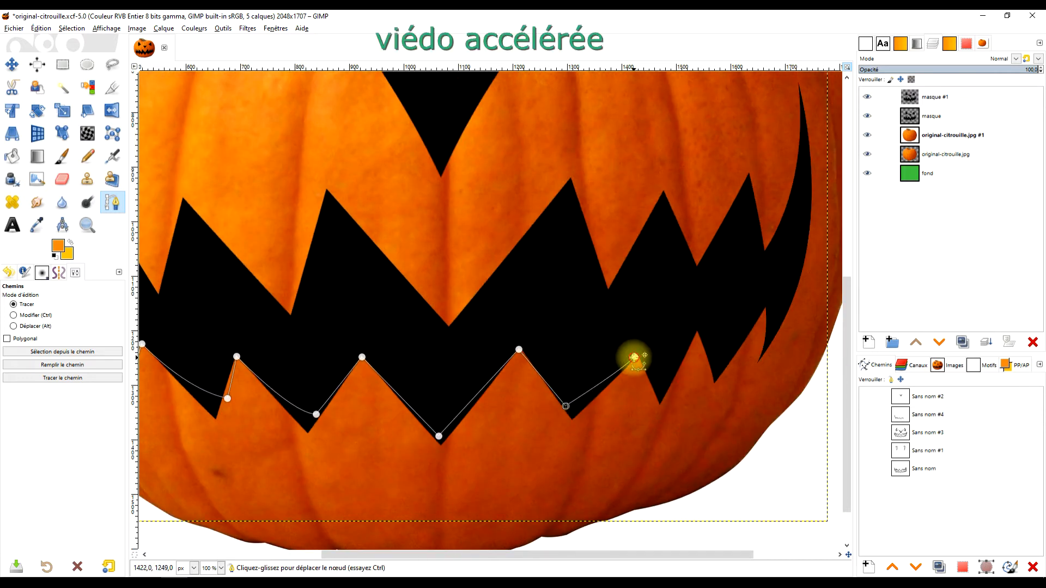
# Trace the remaining lower teeth at the mouth's right end and curve the path up inside the right corner tip
pyautogui.click(653, 395)
pyautogui.click(697, 330)
pyautogui.click(711, 376)
pyautogui.click(764, 310)
pyautogui.moveTo(826, 245); pyautogui.dragTo(827, 246)
# Trace the mouth's upper edge back from the right corner, over the right-hand teeth to the peak beside the central tooth
pyautogui.click(765, 250)
pyautogui.click(731, 179)
pyautogui.click(697, 263)
pyautogui.moveTo(641, 201); pyautogui.dragTo(557, 182)
pyautogui.click(609, 285)
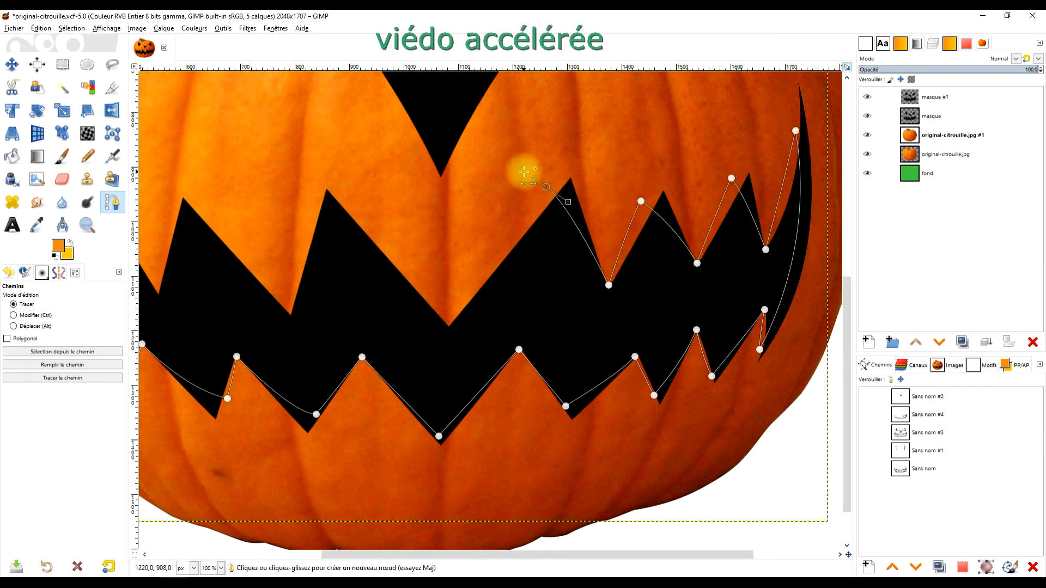
pyautogui.moveTo(480, 289); pyautogui.dragTo(574, 266)
pyautogui.moveTo(663, 177); pyautogui.dragTo(673, 178)
# Continue the mouth path along the upper edge from the central tooth to the leftmost upper tooth tip
pyautogui.click(544, 302)
pyautogui.click(420, 170)
pyautogui.click(387, 292)
pyautogui.click(289, 189)
pyautogui.moveTo(254, 269); pyautogui.dragTo(256, 287)
pyautogui.click(190, 162)
pyautogui.moveTo(166, 260); pyautogui.dragTo(170, 274)
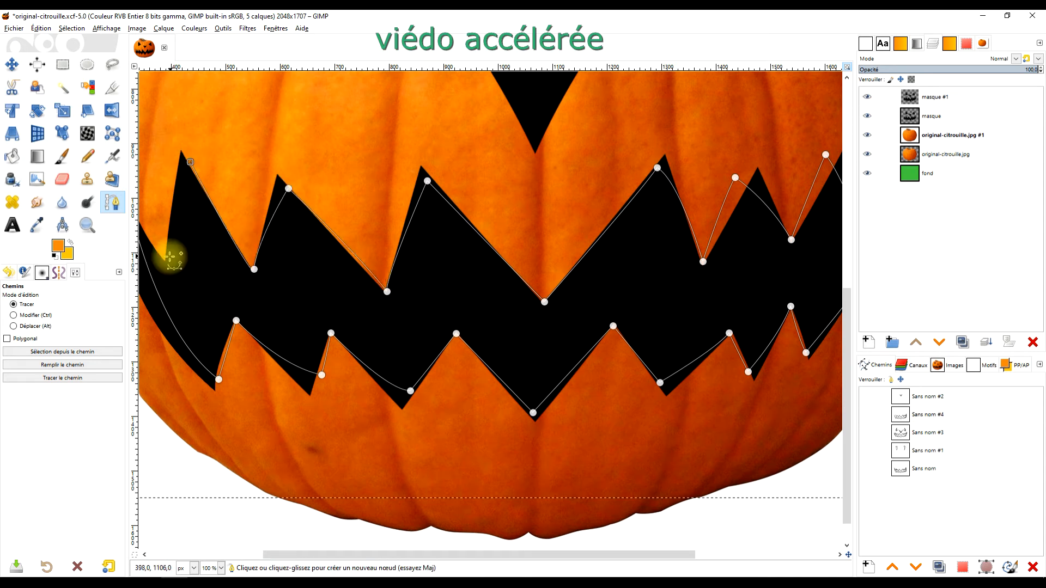
# Close the mouth path by joining the leftmost upper tooth tip to its starting point near the left corner
pyautogui.scroll(-2, 175, 278)
pyautogui.scroll(4, 316, 278)
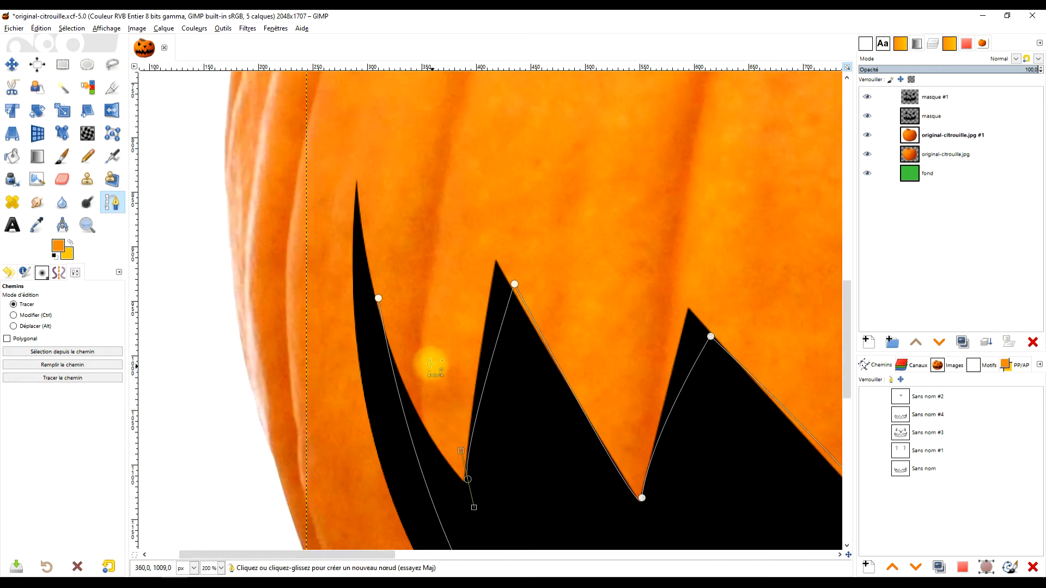
pyautogui.press('ctrl')
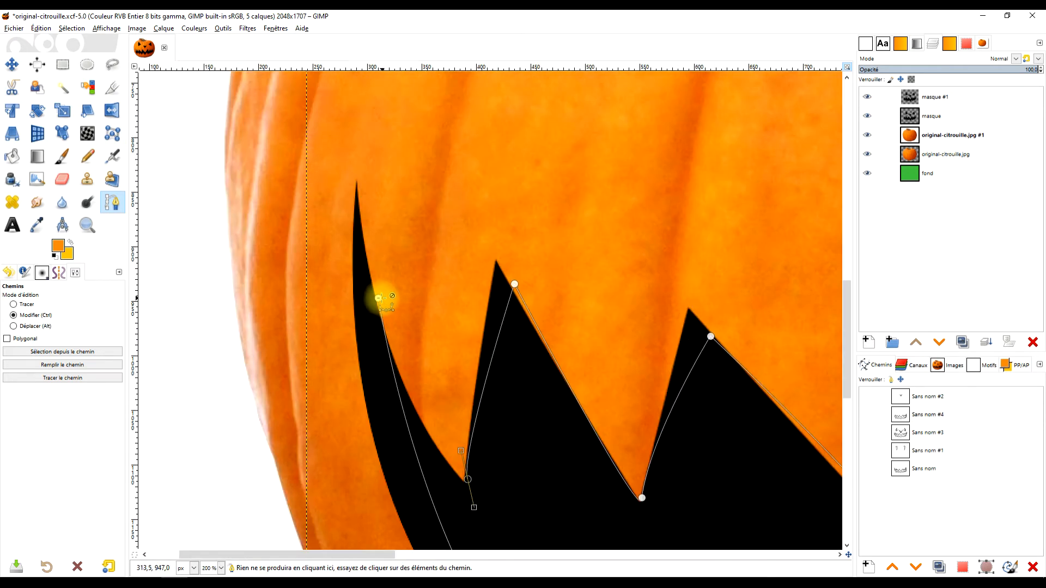
pyautogui.keyDown('ctrl'); pyautogui.click(378, 298); pyautogui.keyUp('ctrl')
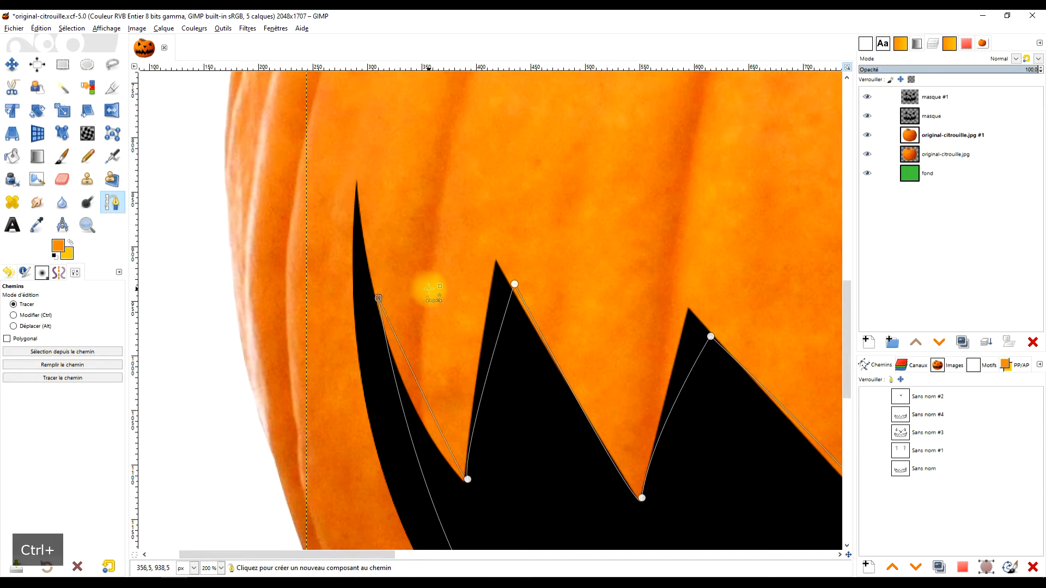
pyautogui.scroll(-3, 436, 283)
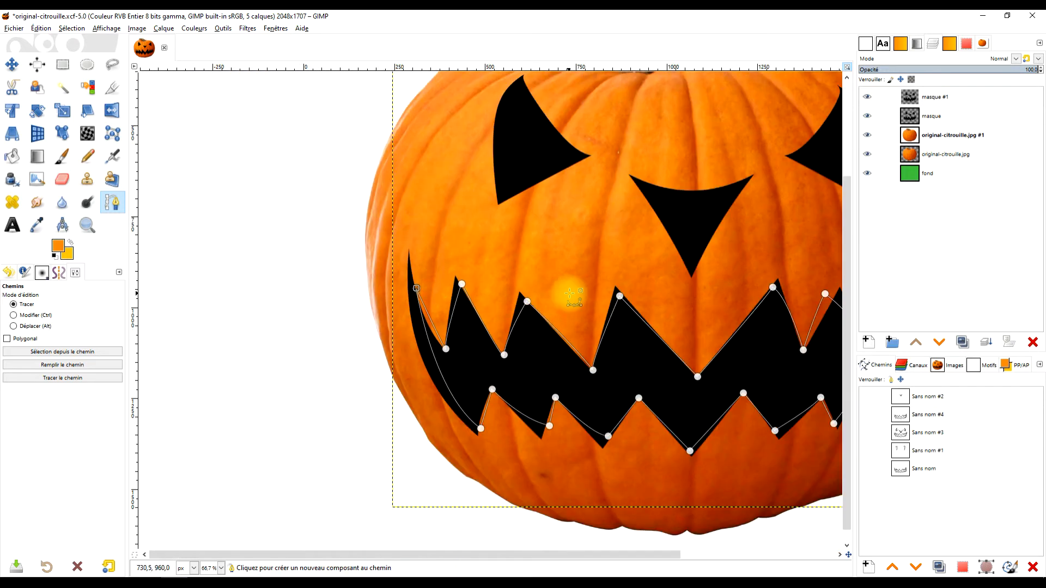
pyautogui.moveTo(568, 295); pyautogui.dragTo(475, 308)
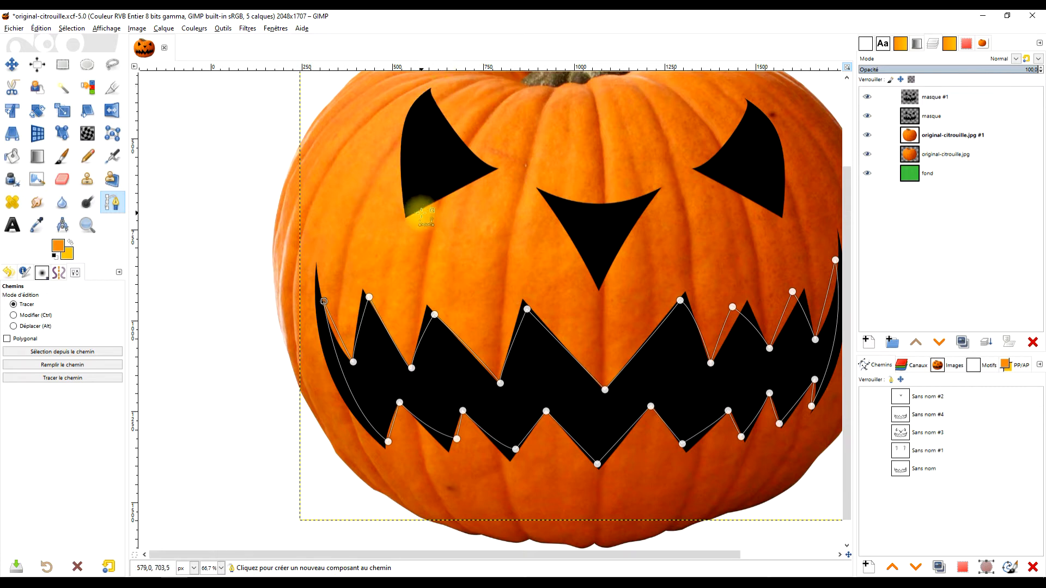
pyautogui.moveTo(677, 250); pyautogui.dragTo(588, 276)
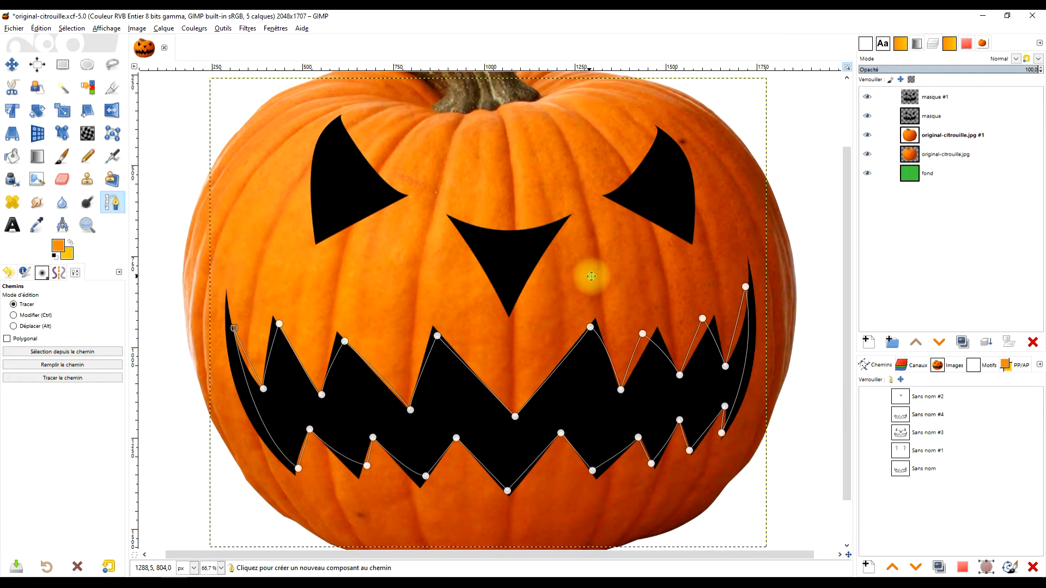
pyautogui.moveTo(693, 271); pyautogui.dragTo(708, 241)
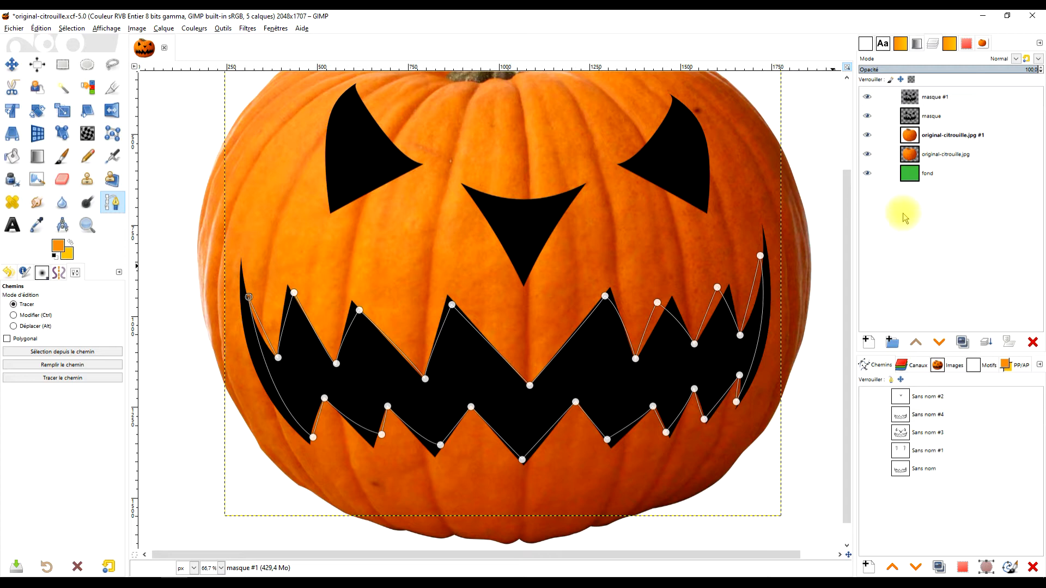
# Display the list of dockable tabs that can be added, which includes Chemins
pyautogui.click(939, 399)
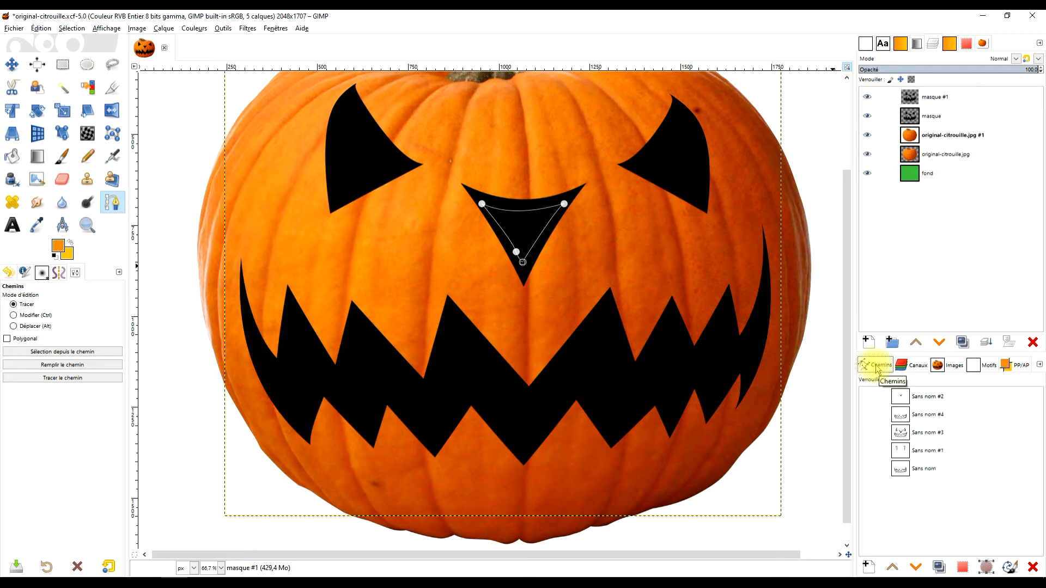
pyautogui.click(119, 272)
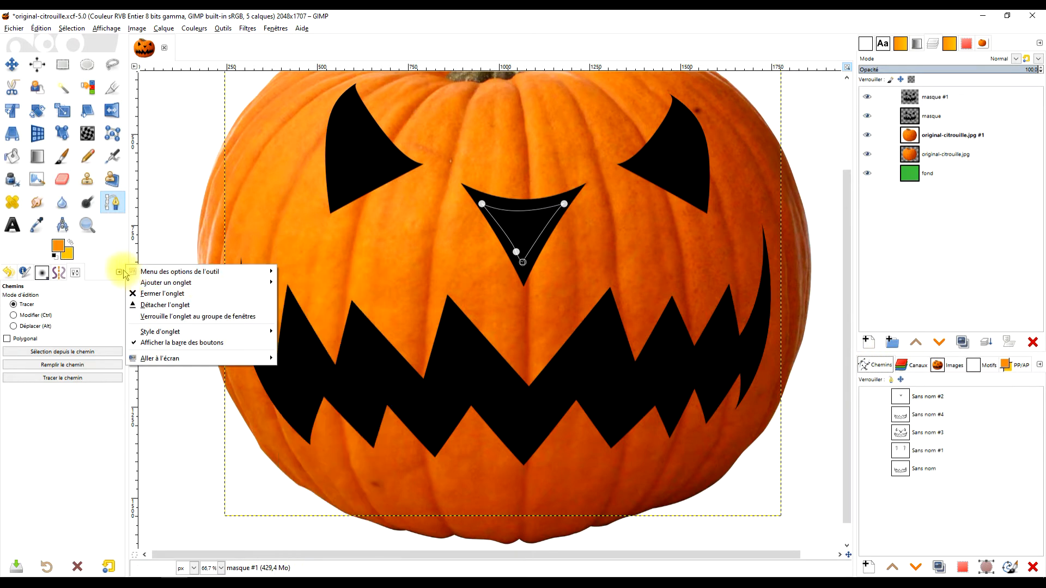
pyautogui.moveTo(172, 287)
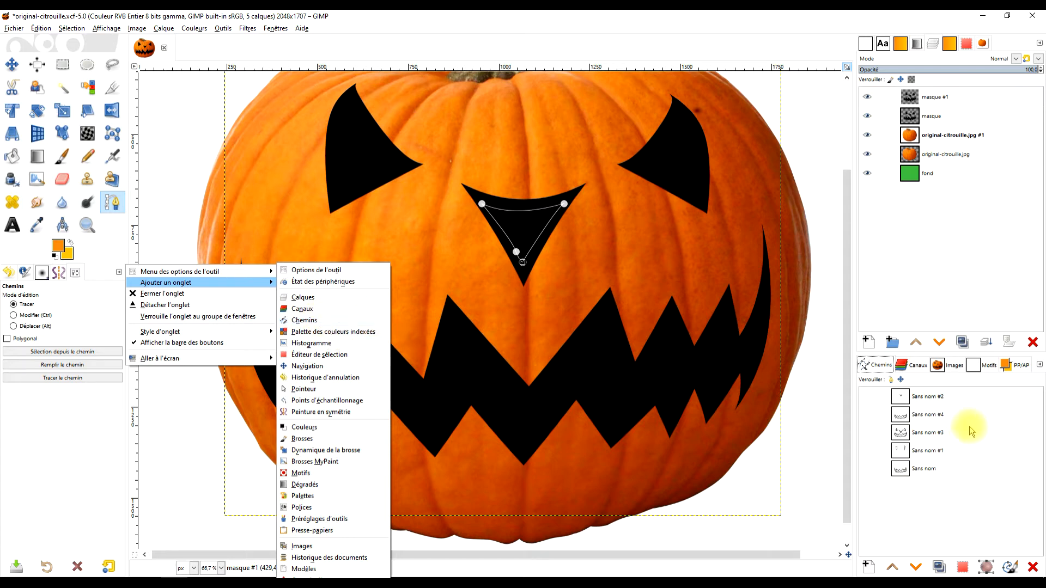
pyautogui.click(971, 403)
# Delete the paths "Sans nom #2", "Sans nom #3", "Sans nom #1" and "Sans nom", keeping only the mouth path "Sans nom #4"
pyautogui.click(1007, 402)
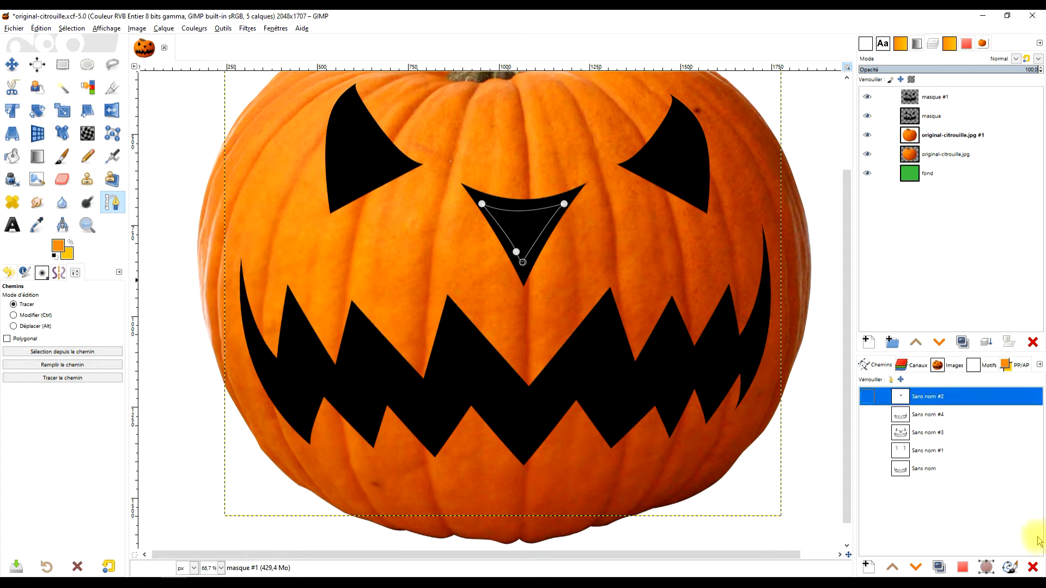
pyautogui.click(1033, 567)
pyautogui.click(957, 414)
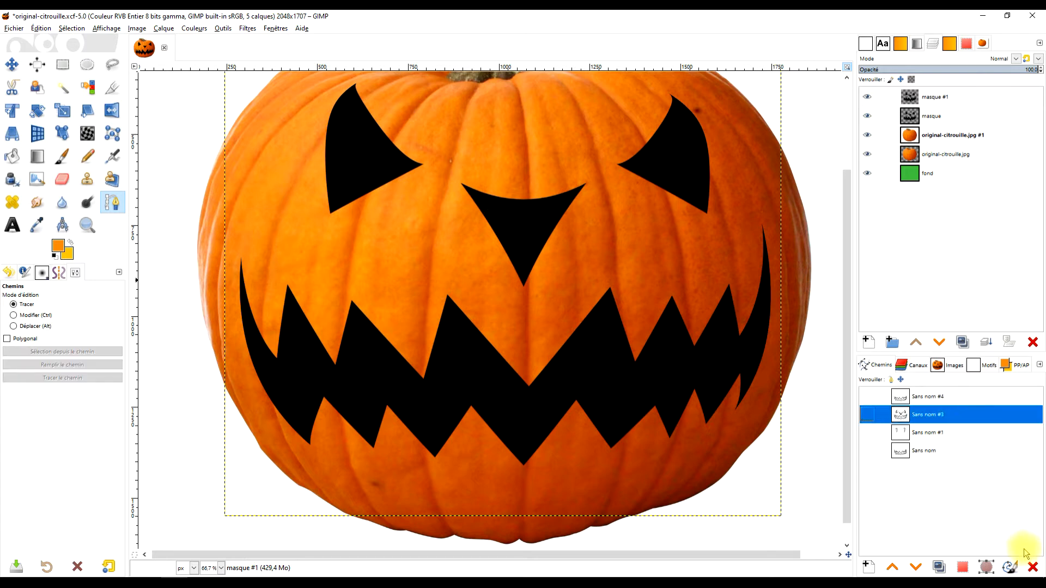
pyautogui.click(1032, 567)
pyautogui.click(1034, 569)
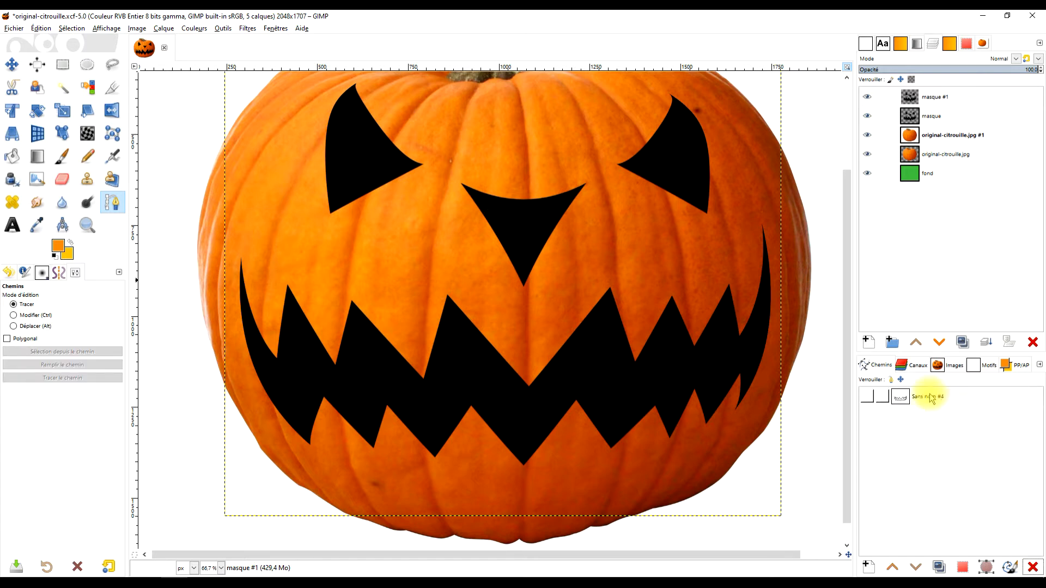
# Make the mouth path "Sans nom #4" visible and convert it to a selection
pyautogui.click(876, 399)
pyautogui.click(867, 399)
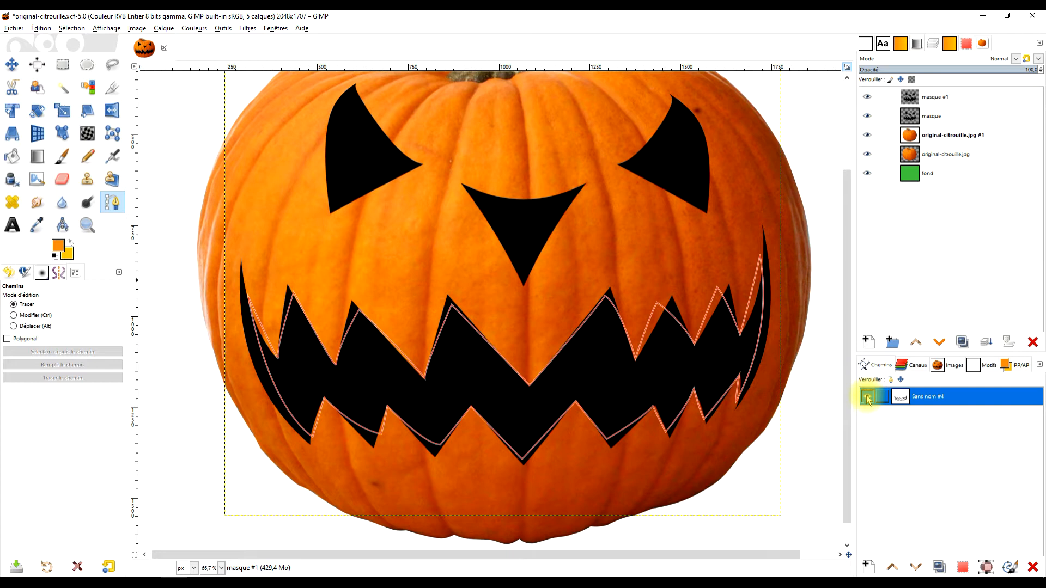
pyautogui.click(963, 570)
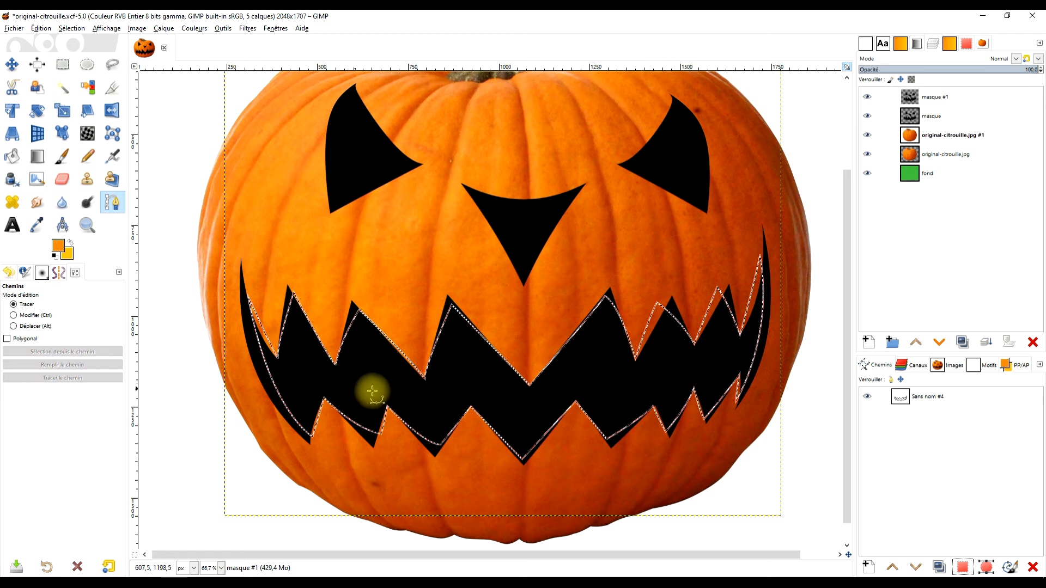
# Rename the layer "masque #1" as "bouche"
pyautogui.doubleClick(952, 102)
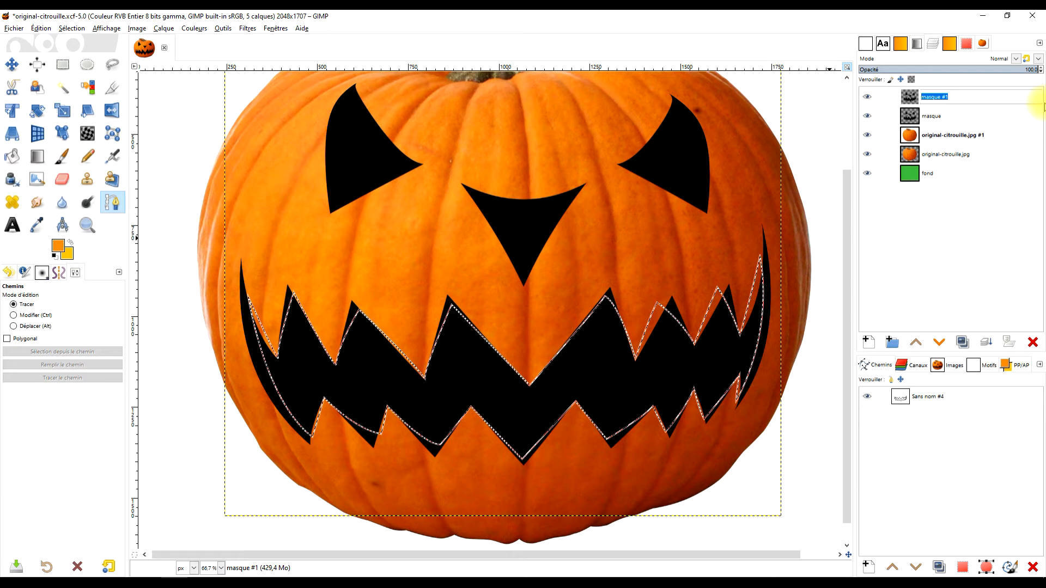
pyautogui.write('bouche')
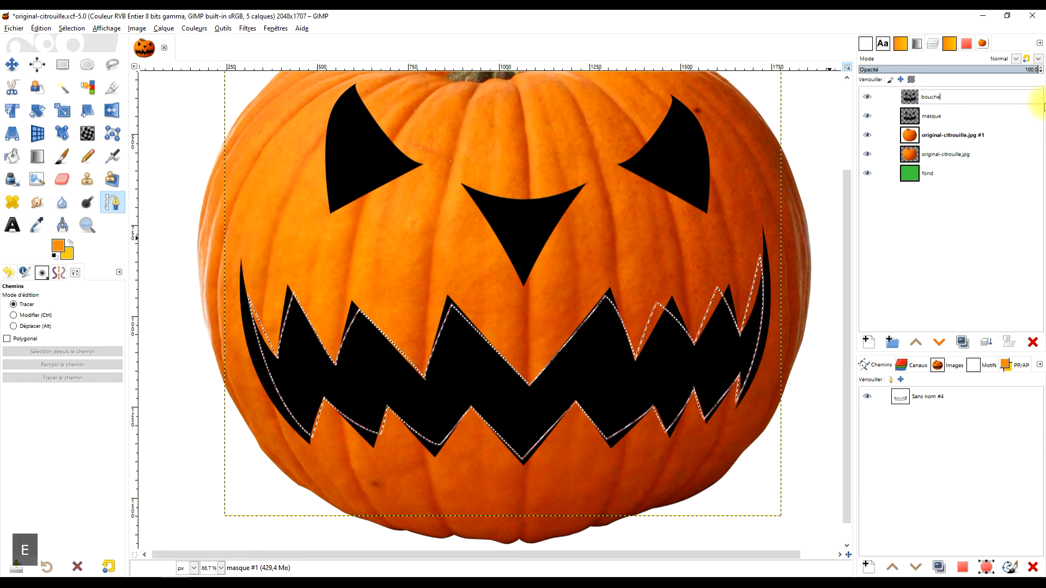
pyautogui.press('Return')
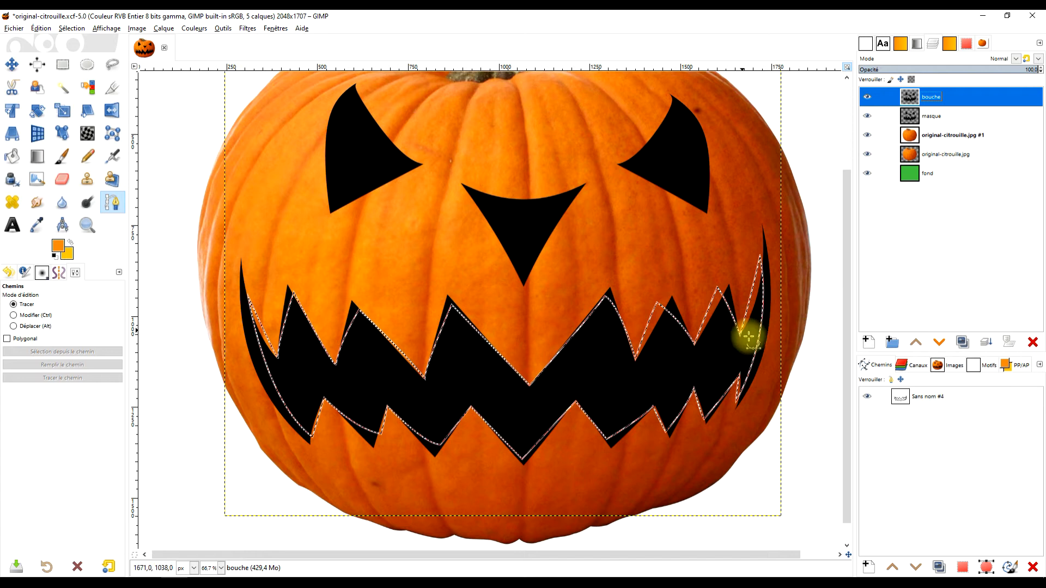
# Duplicate the "bouche" layer and rename the copy "nez"
pyautogui.click(962, 342)
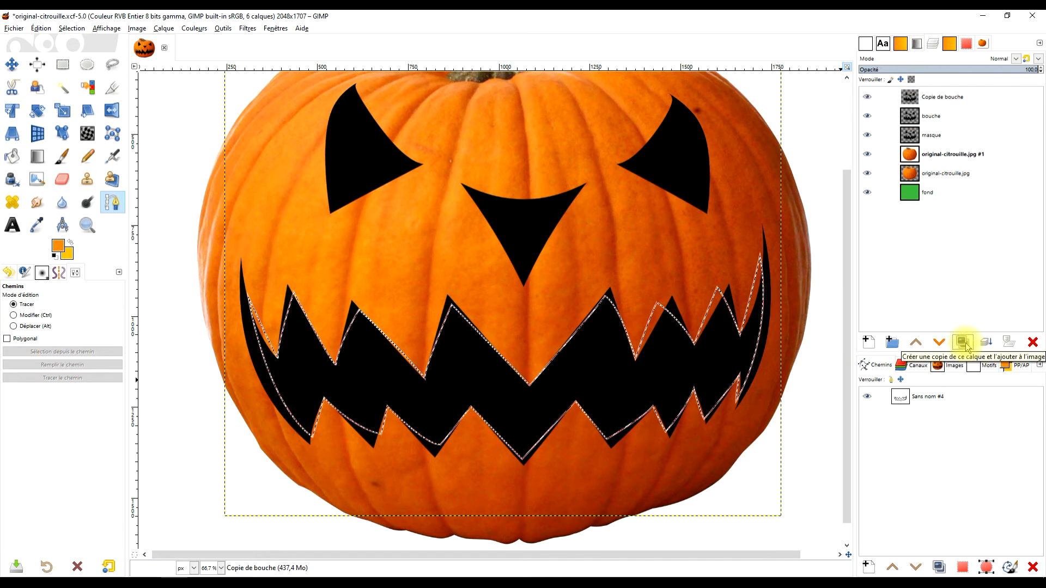
pyautogui.click(957, 116)
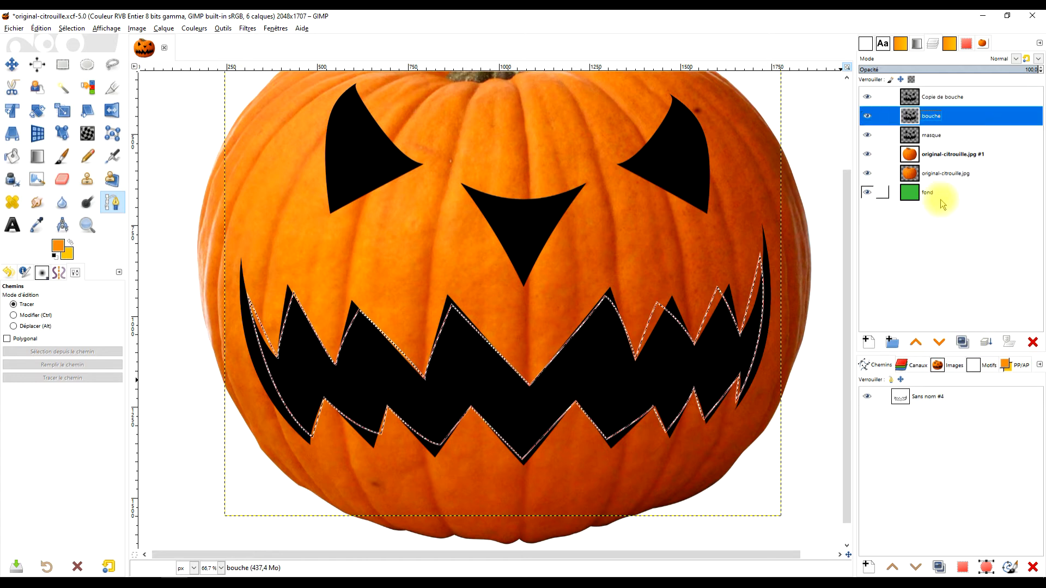
pyautogui.doubleClick(960, 99)
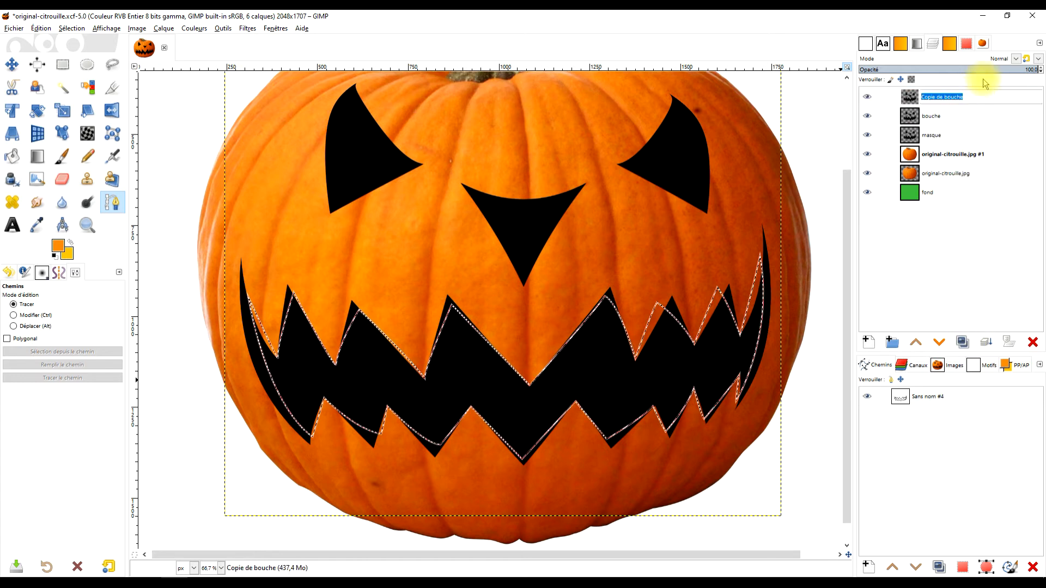
pyautogui.write('nez')
pyautogui.press('Return')
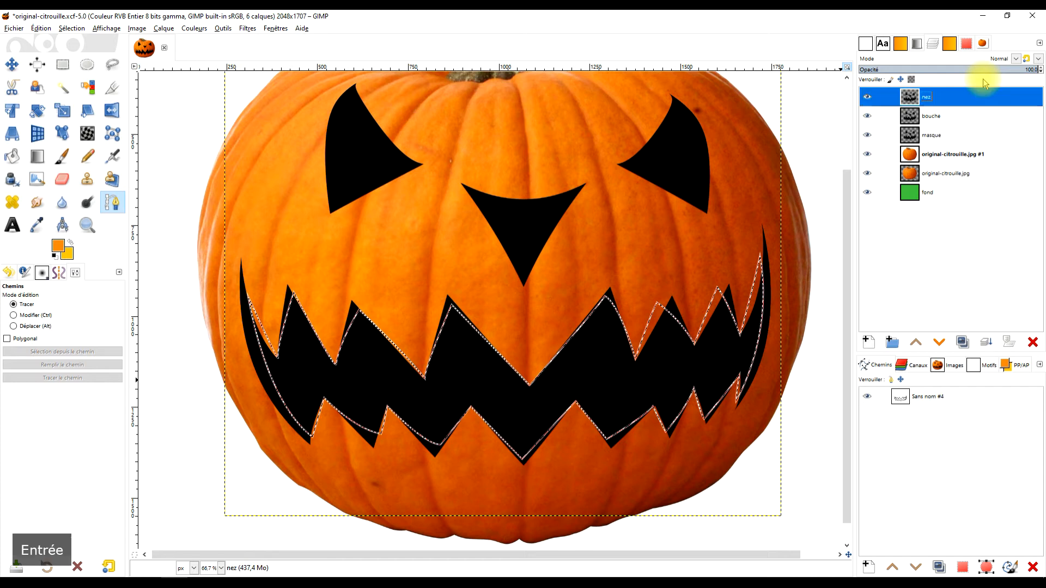
# Hide the "nez" and "masque" layers and delete the selected mouth interior from the "bouche" layer
pyautogui.click(965, 116)
pyautogui.click(867, 97)
pyautogui.click(867, 135)
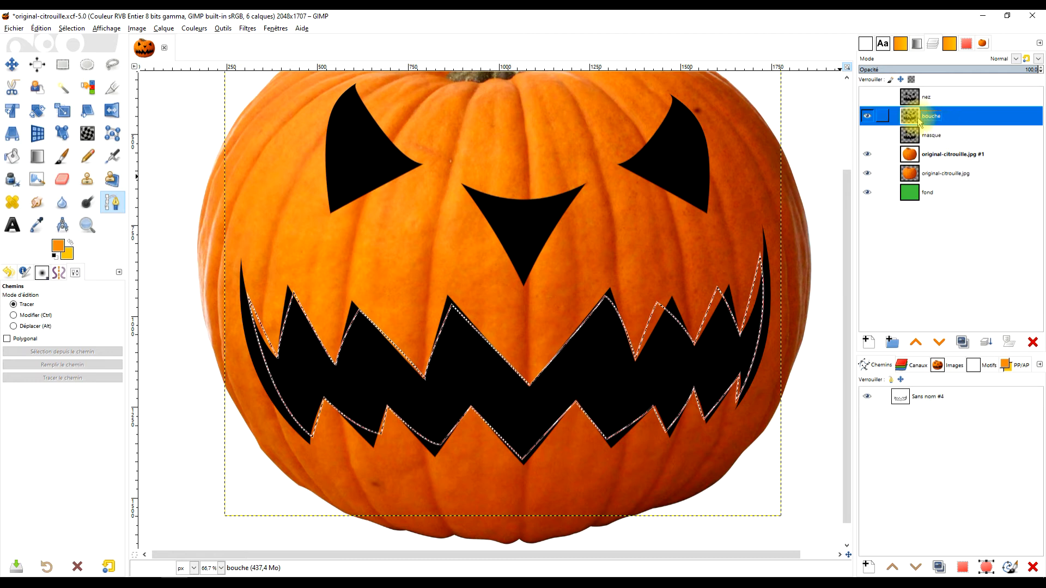
pyautogui.press('Delete')
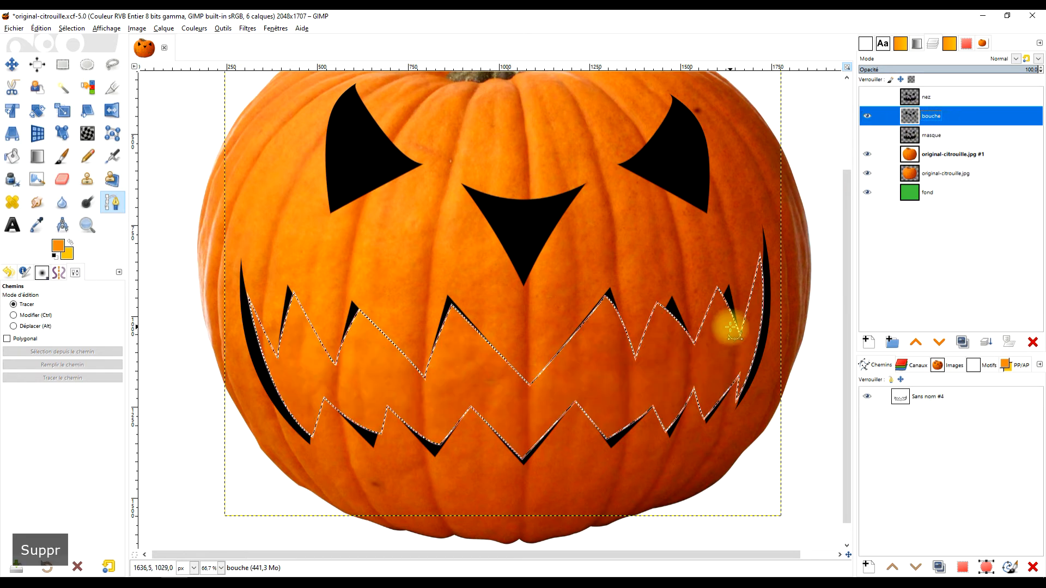
# Clear the mouth selection and hide the mouth path "Sans nom #4"
pyautogui.click(64, 66)
pyautogui.click(168, 128)
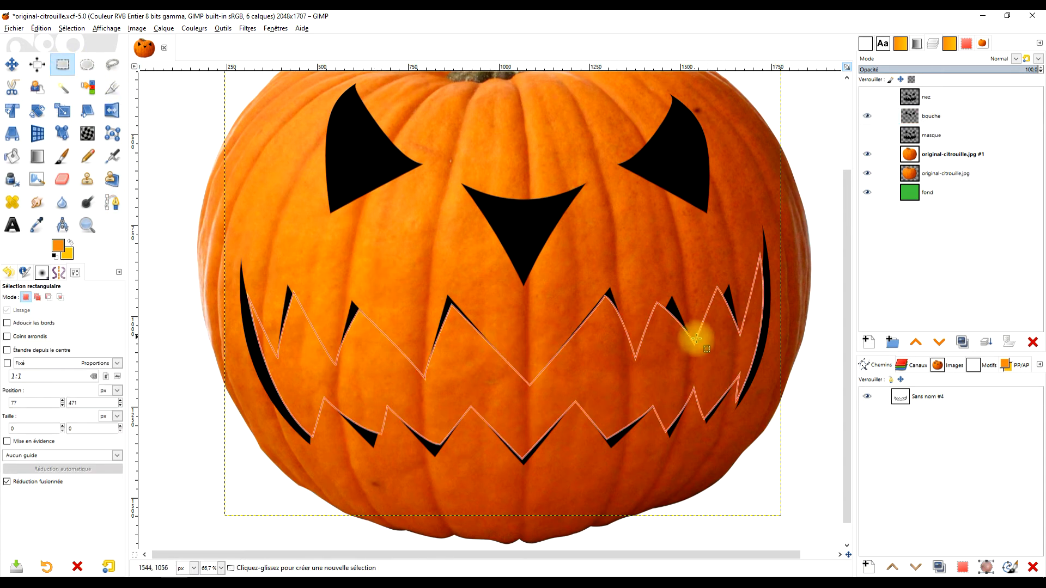
pyautogui.click(866, 397)
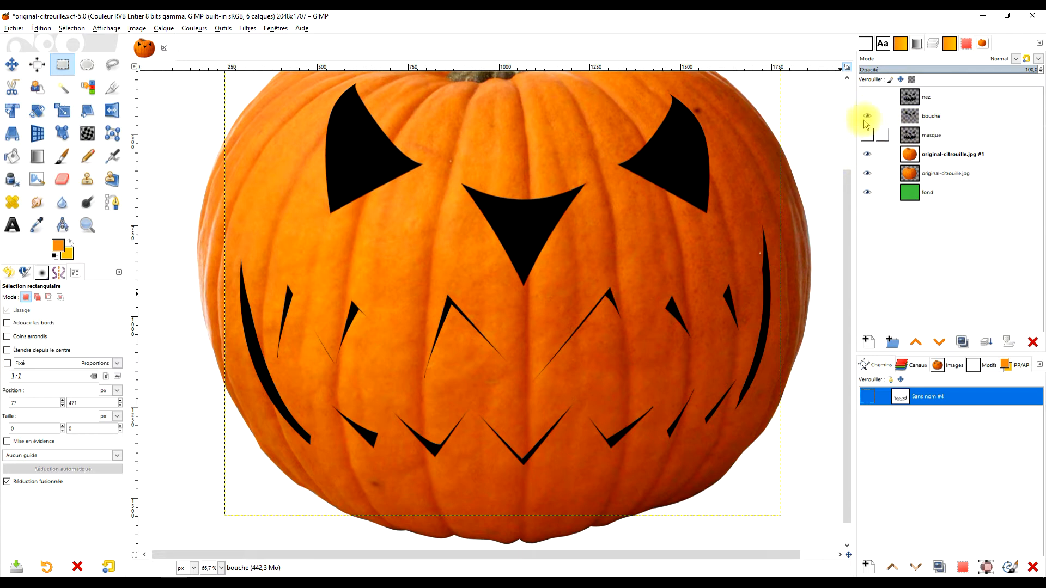
# Delete both eyes and the nose from the "bouche" layer using rectangular selections around each shape
pyautogui.click(914, 120)
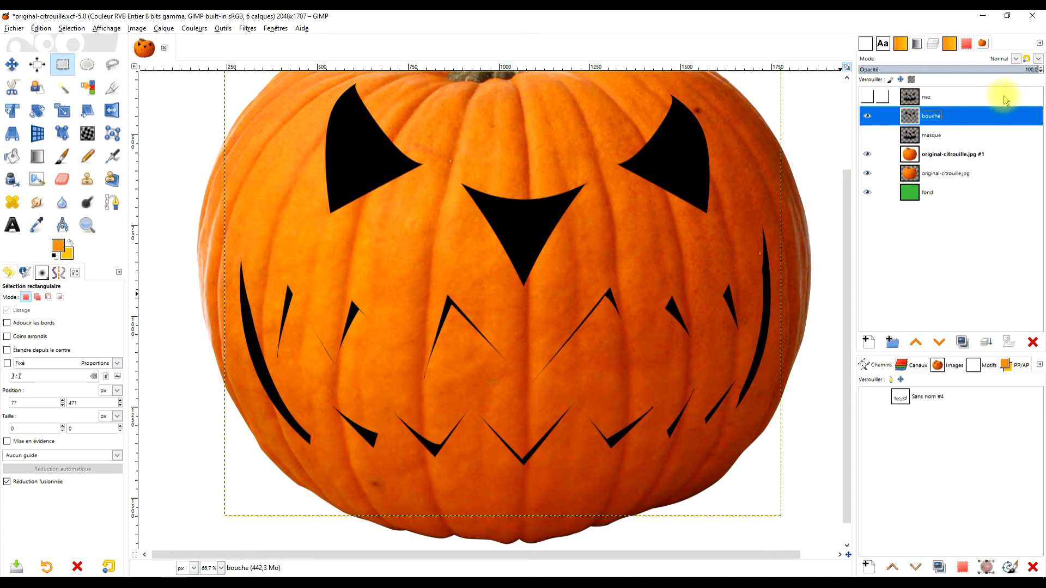
pyautogui.scroll(2, 586, 167)
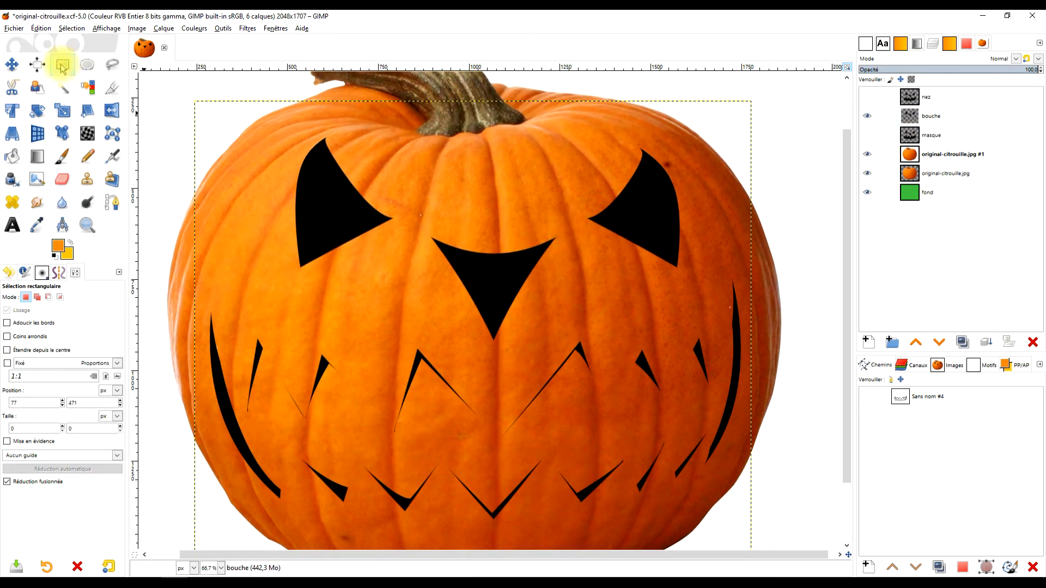
pyautogui.moveTo(259, 127); pyautogui.dragTo(418, 283)
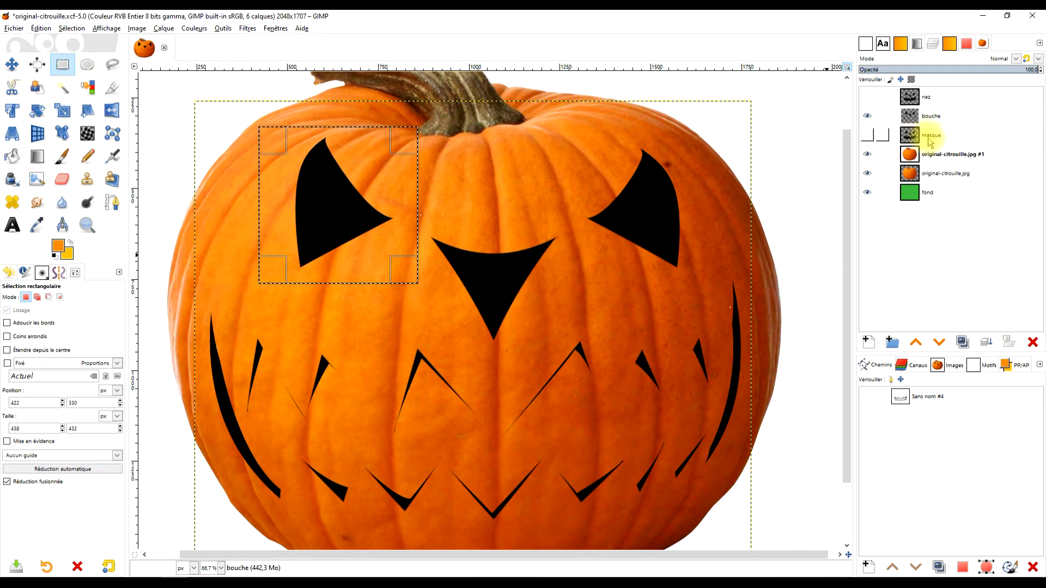
pyautogui.click(909, 117)
pyautogui.press('Delete')
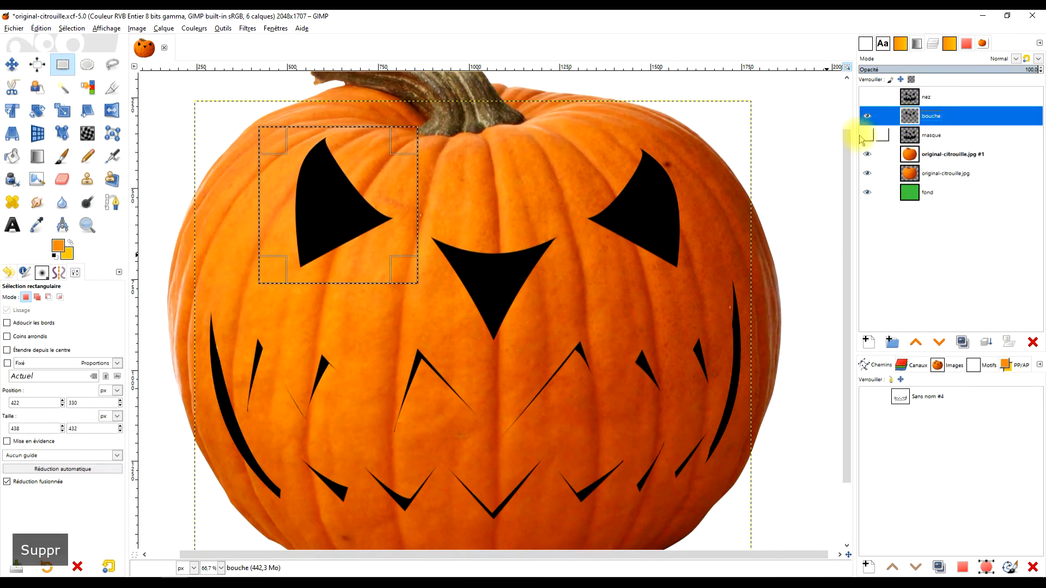
pyautogui.moveTo(425, 215); pyautogui.dragTo(564, 345)
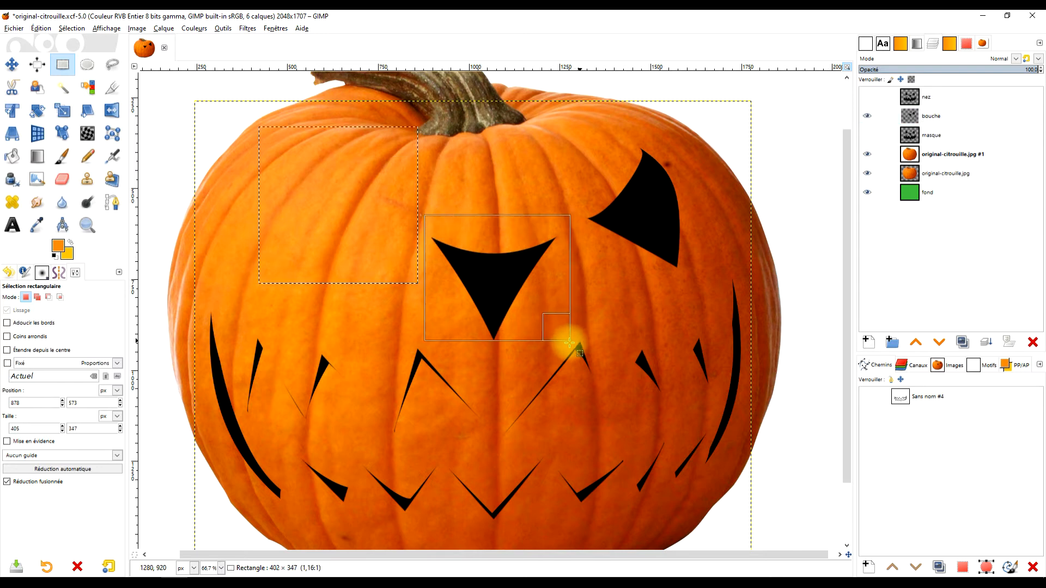
pyautogui.moveTo(577, 145)
pyautogui.mouseDown()
pyautogui.moveTo(681, 241)
pyautogui.moveTo(706, 280)
pyautogui.mouseUp()
pyautogui.press('Delete')
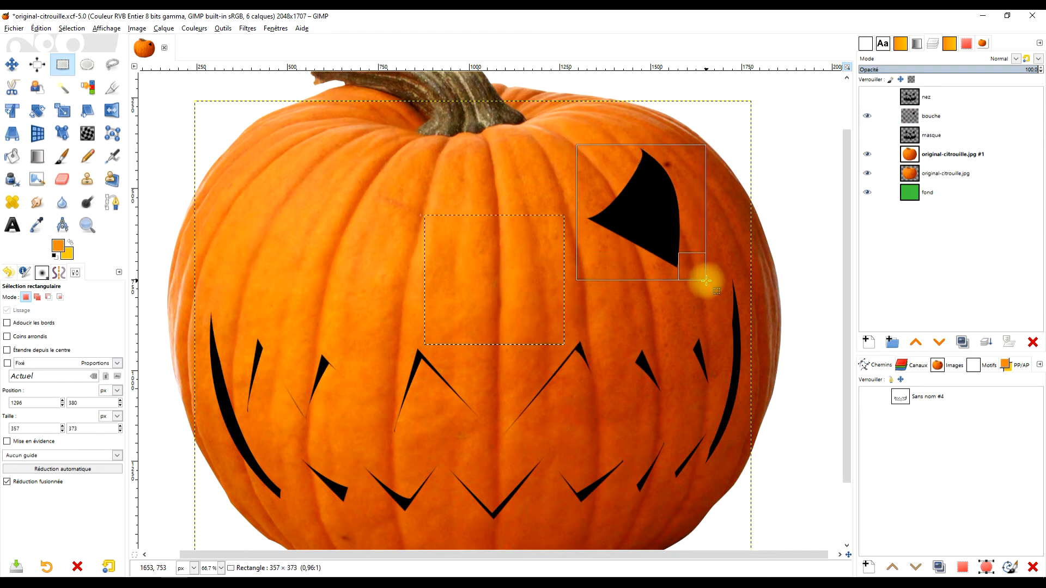
pyautogui.moveTo(607, 310); pyautogui.dragTo(629, 258)
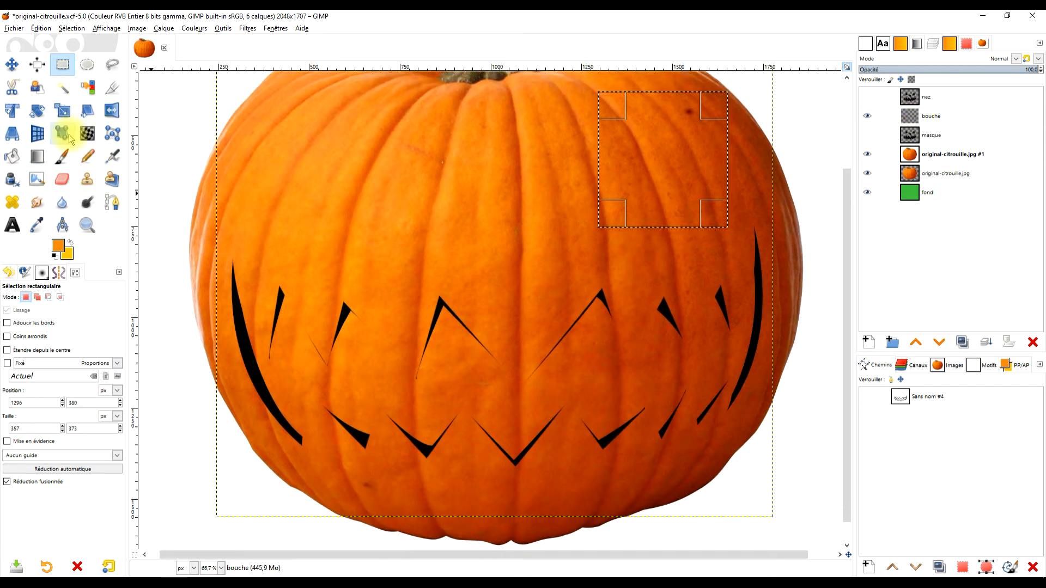
# Select the black mouth edge slivers on the "bouche" layer with the Select by Color tool
pyautogui.click(87, 89)
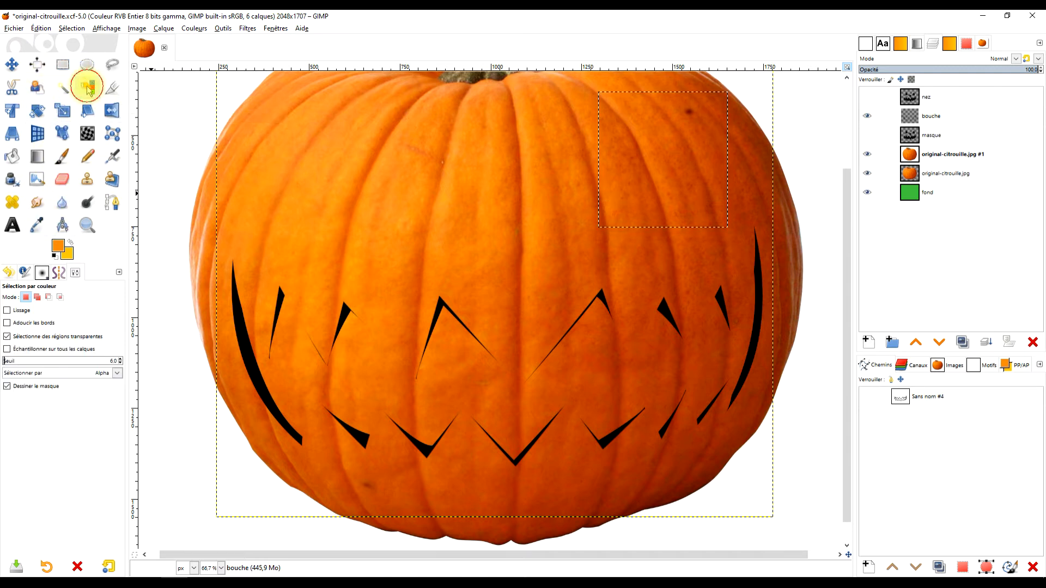
pyautogui.click(343, 315)
pyautogui.moveTo(343, 315); pyautogui.dragTo(382, 395)
pyautogui.scroll(1, 410, 370)
pyautogui.scroll(-1, 488, 392)
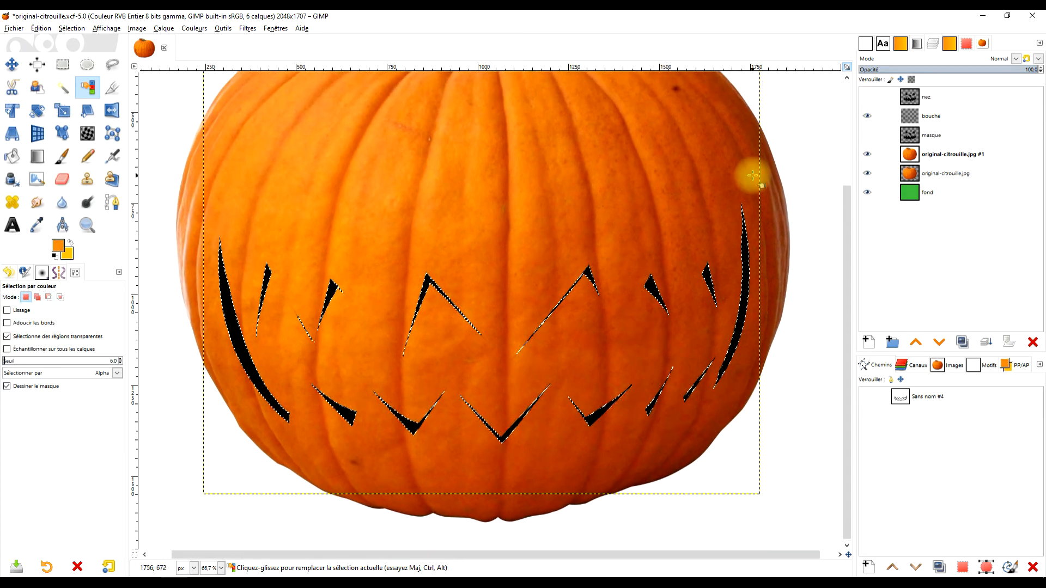
# Sample an orange tone from the pumpkin as the foreground color and fill the selected mouth edges with it
pyautogui.click(41, 225)
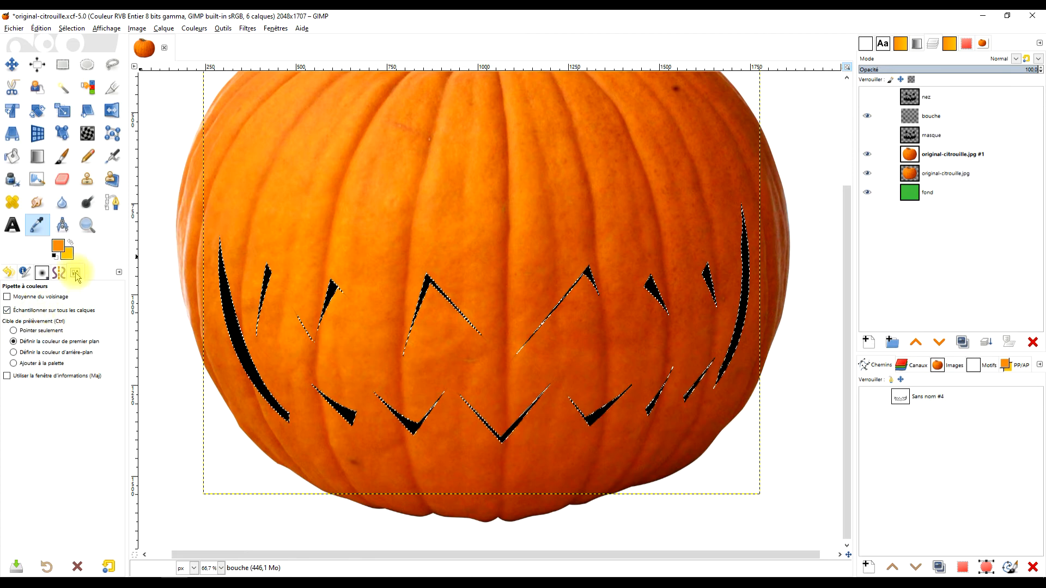
pyautogui.click(121, 274)
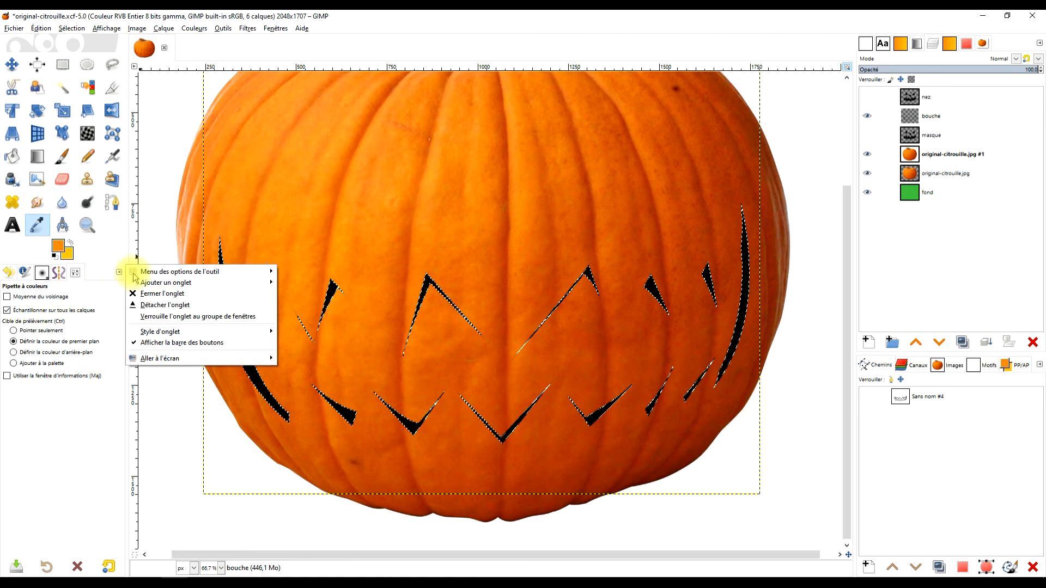
pyautogui.moveTo(169, 284)
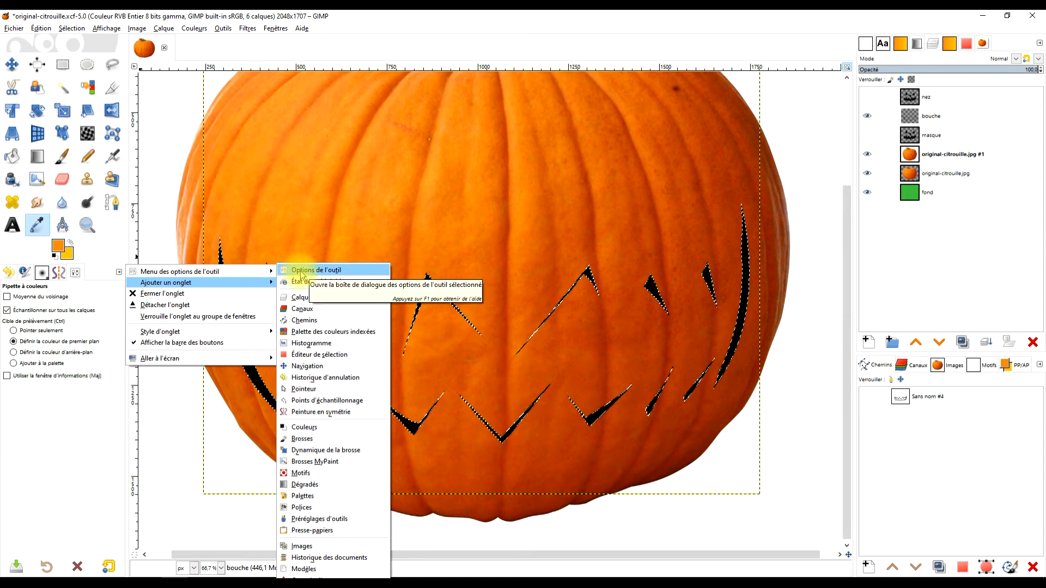
pyautogui.click(52, 398)
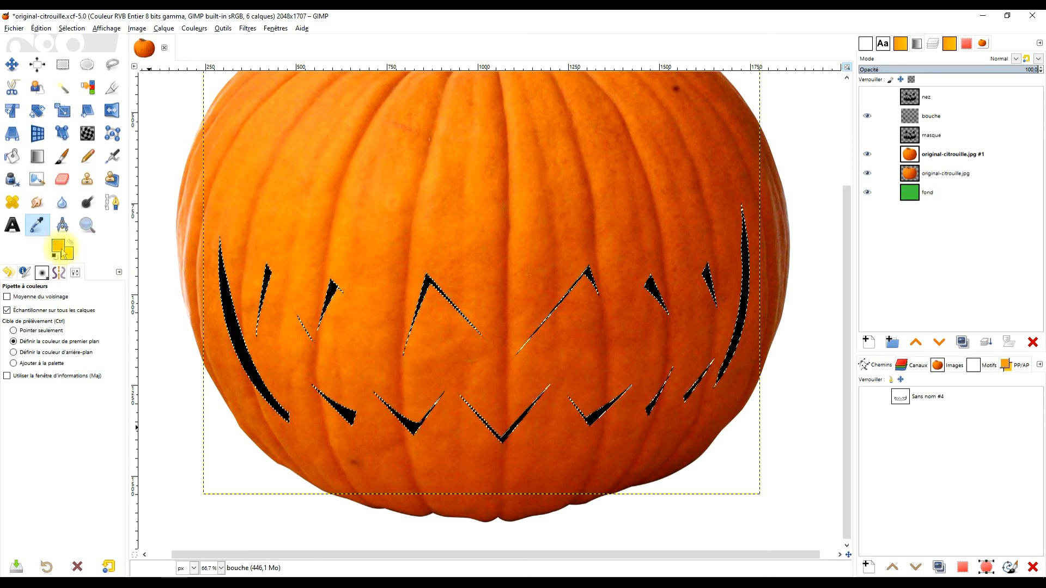
pyautogui.click(457, 392)
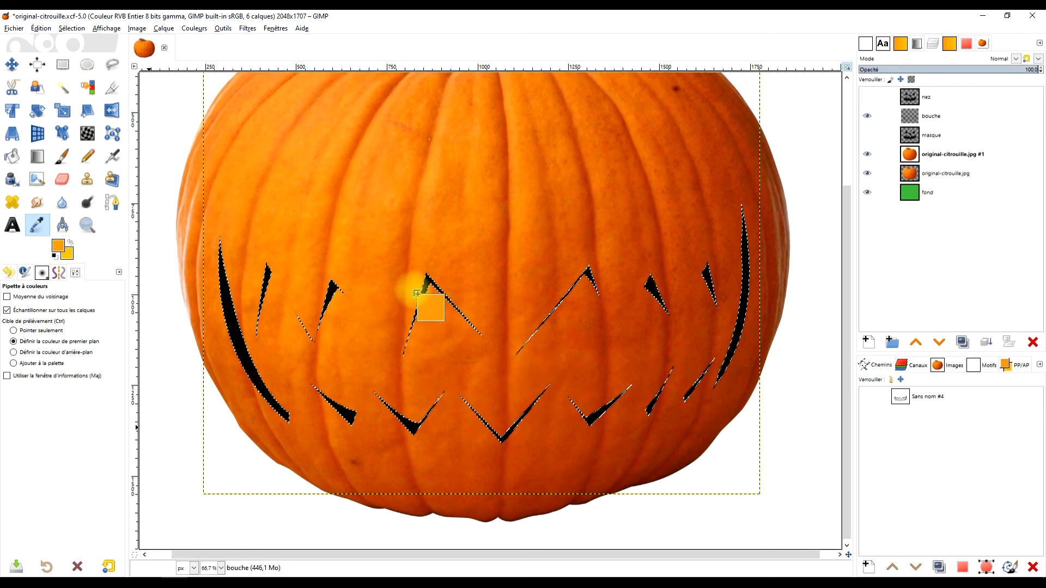
pyautogui.moveTo(425, 289); pyautogui.dragTo(421, 286)
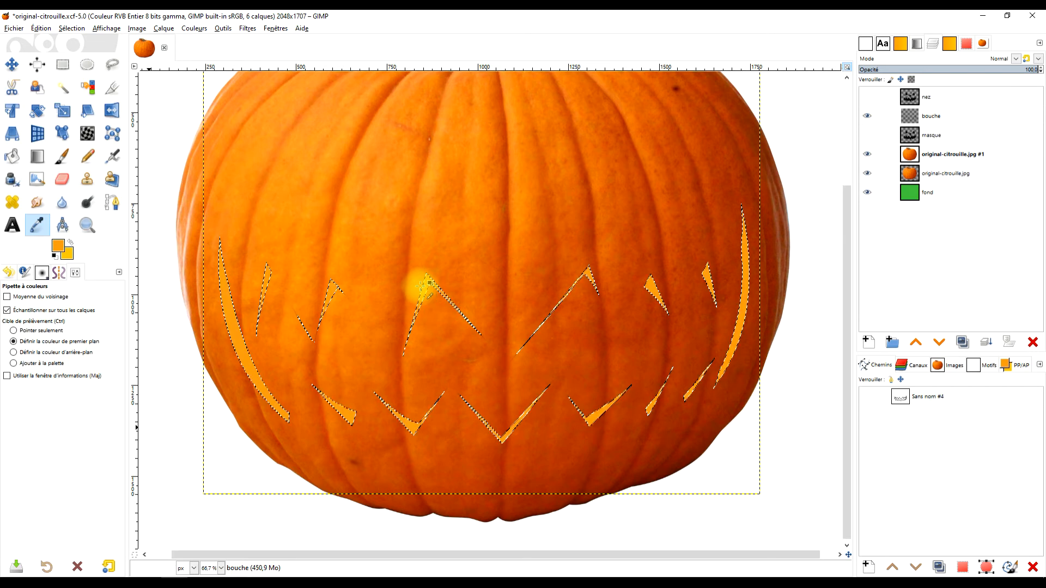
# Show the "masque" layer, duplicate it, and hide the original so only the copy is displayed
pyautogui.click(867, 135)
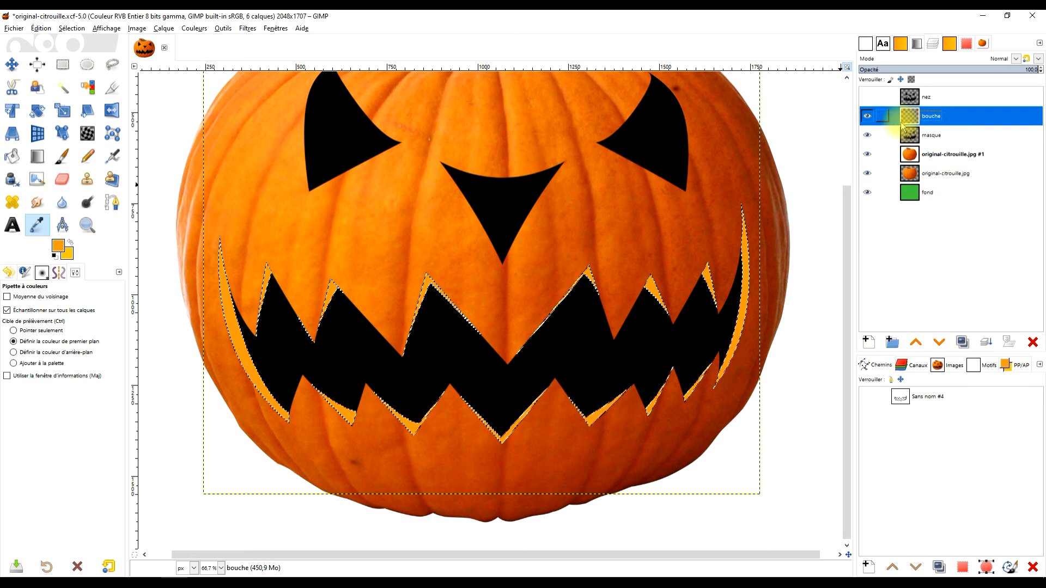
pyautogui.click(866, 135)
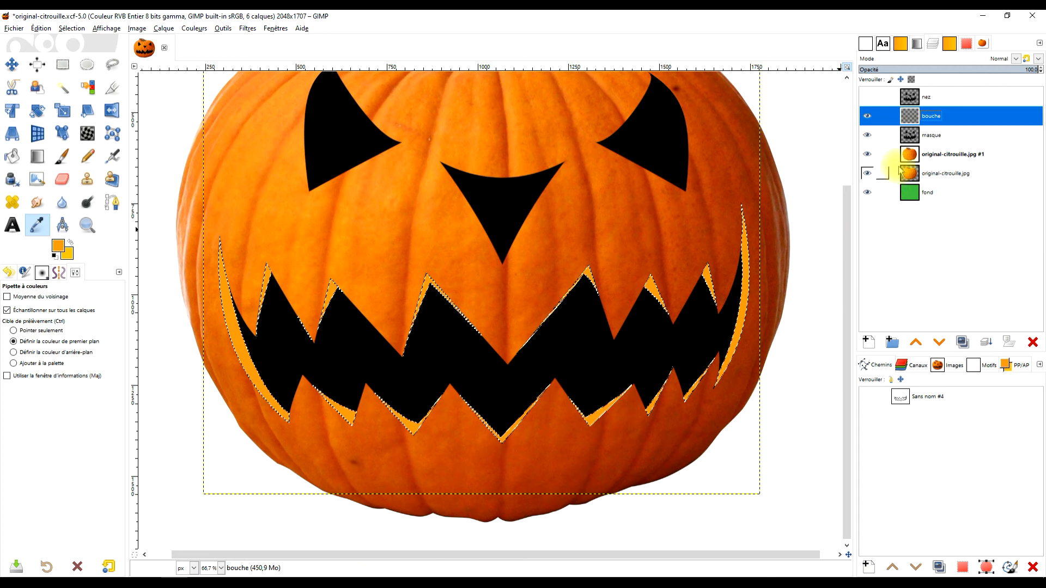
pyautogui.click(926, 135)
pyautogui.click(962, 341)
pyautogui.click(867, 154)
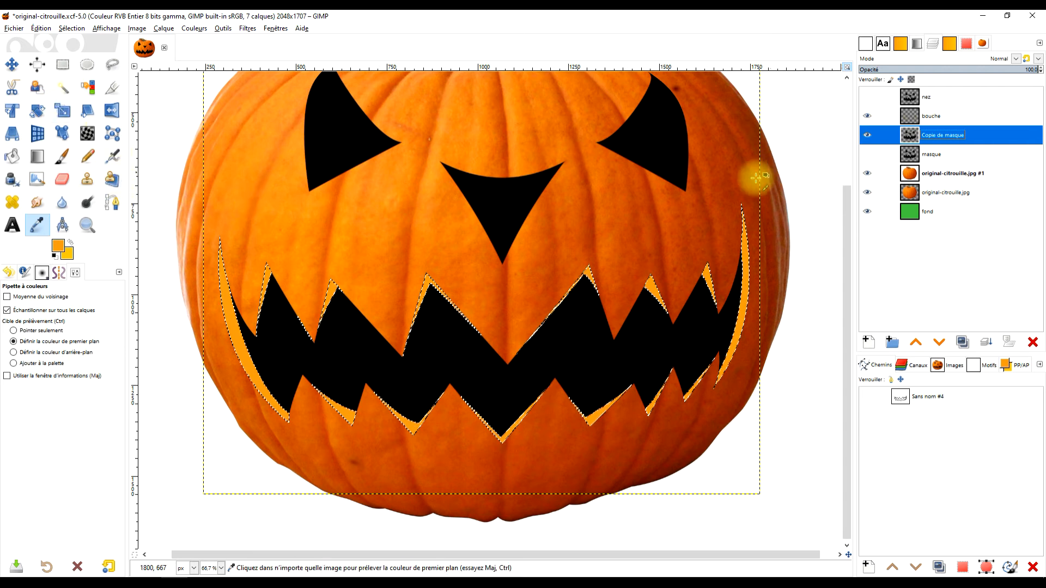
# Set the blending mode of the "bouche" layer to Éclaircir
pyautogui.click(913, 119)
pyautogui.click(1018, 60)
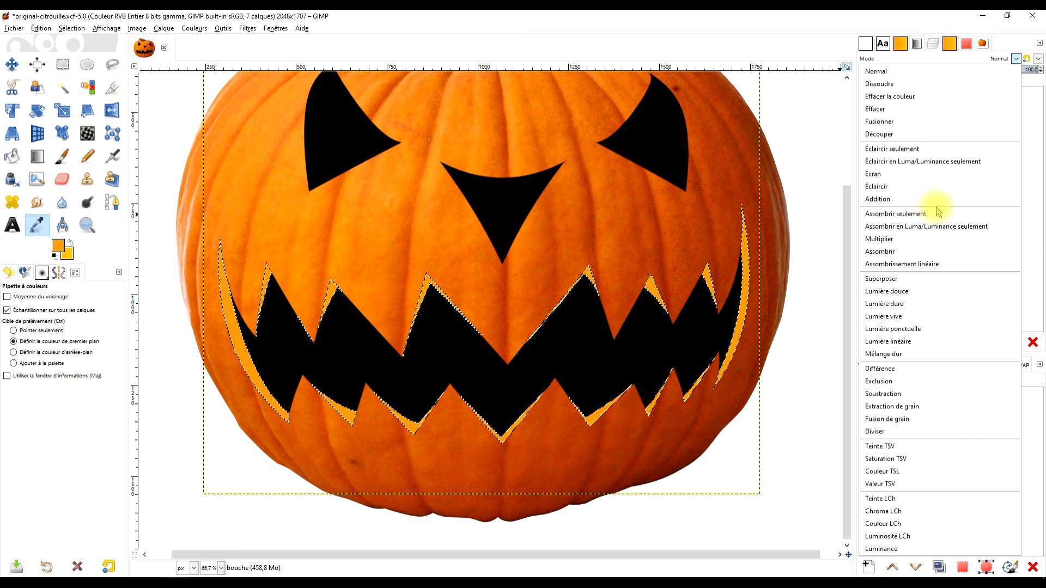
pyautogui.click(913, 190)
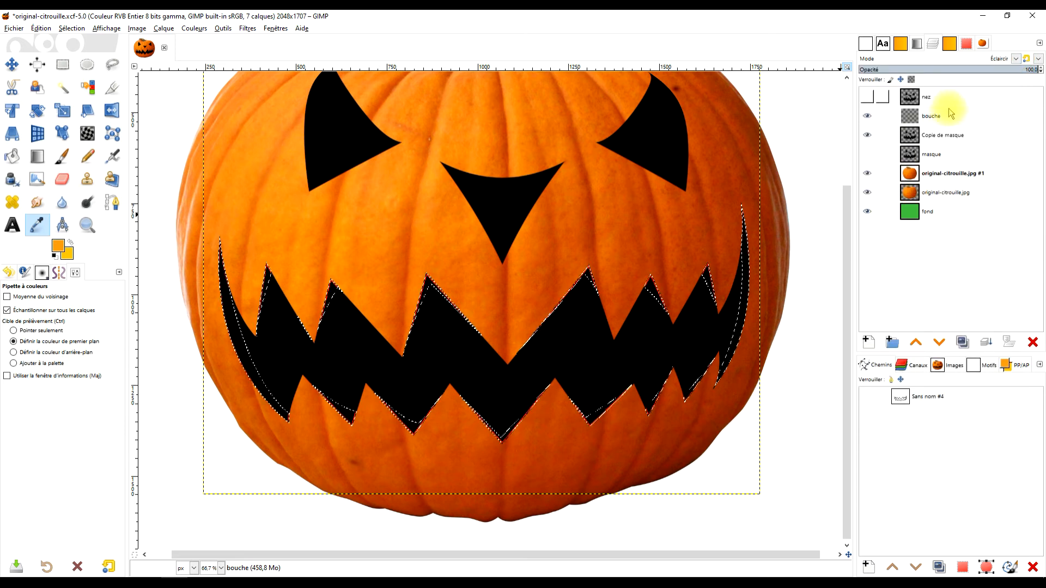
# Delete the selected mouth edges from the "Copie de masque" layer and clear the selection
pyautogui.click(919, 139)
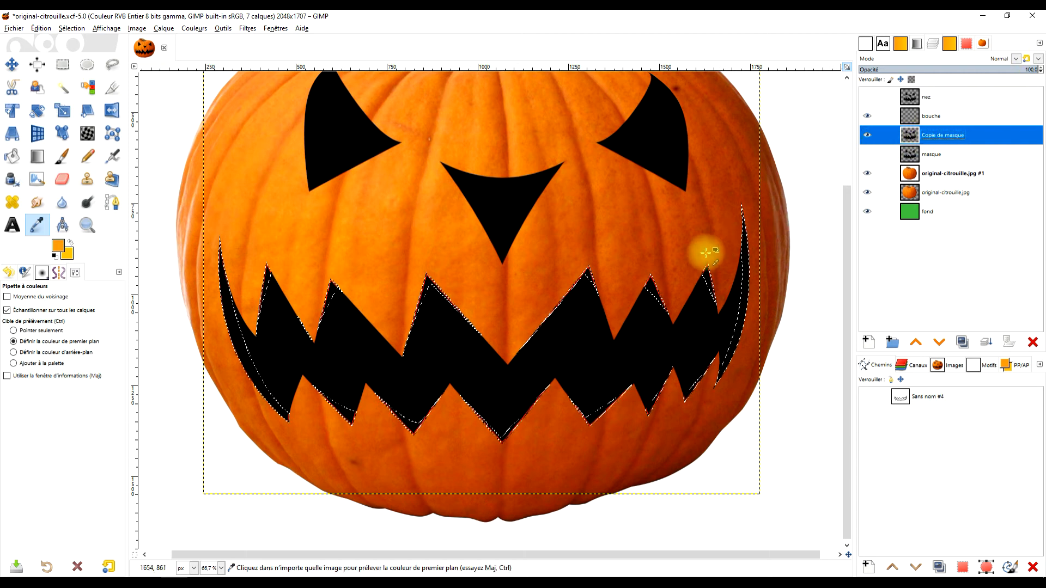
pyautogui.press('Delete')
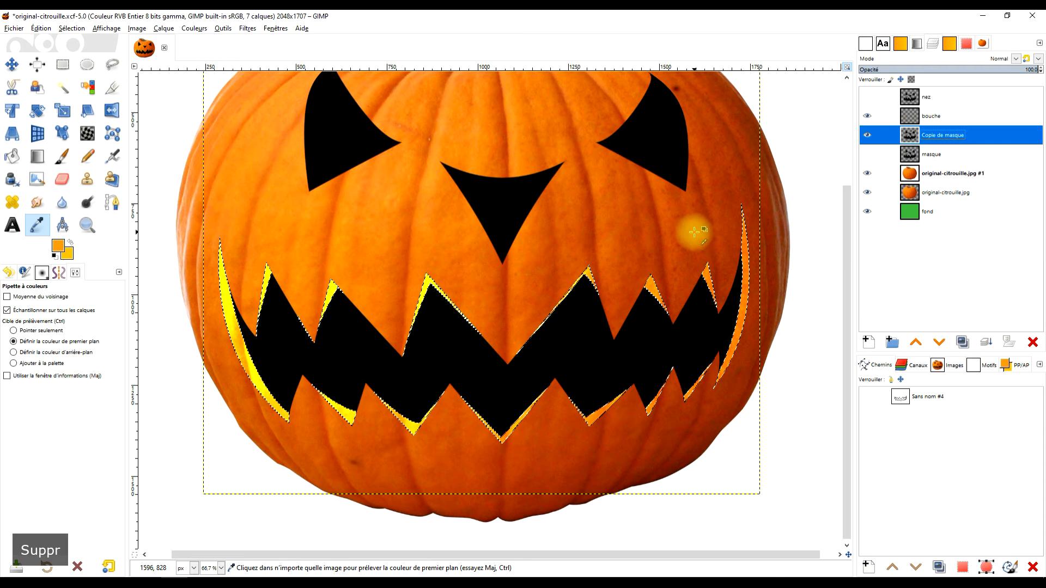
pyautogui.click(62, 64)
pyautogui.click(804, 104)
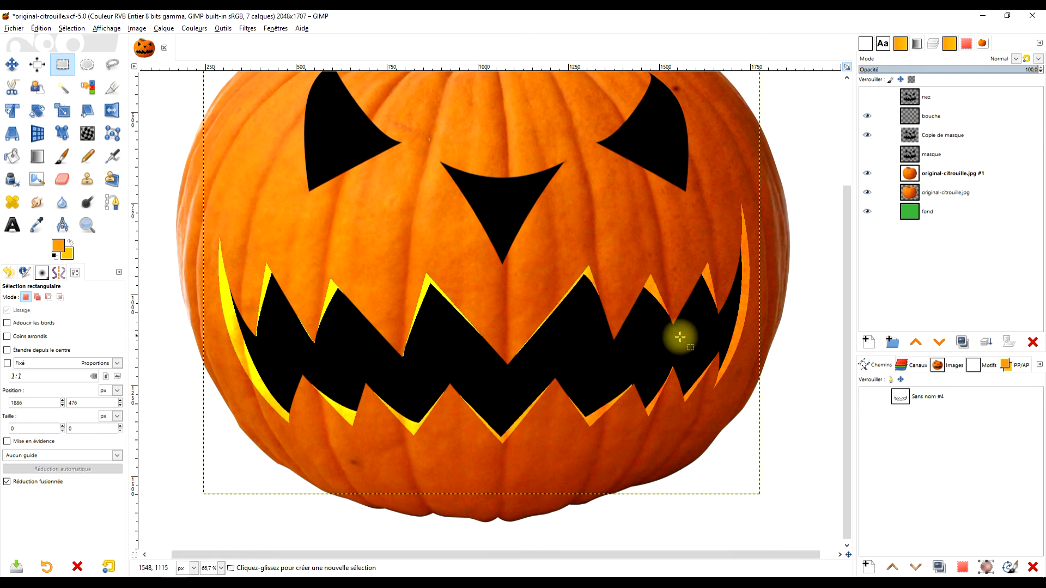
# Select the "nez" layer and make it visible
pyautogui.scroll(2, 697, 327)
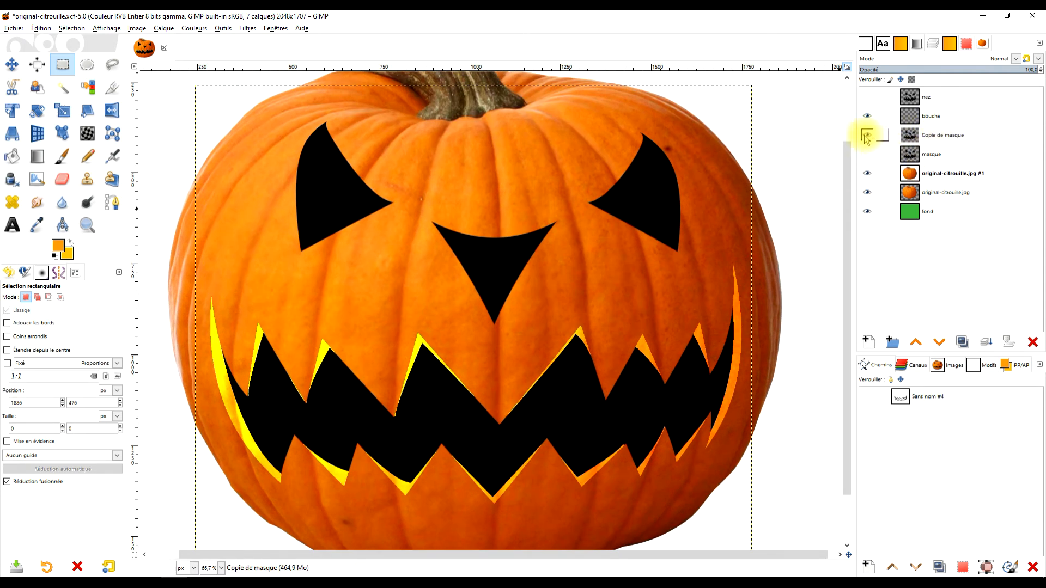
pyautogui.click(933, 157)
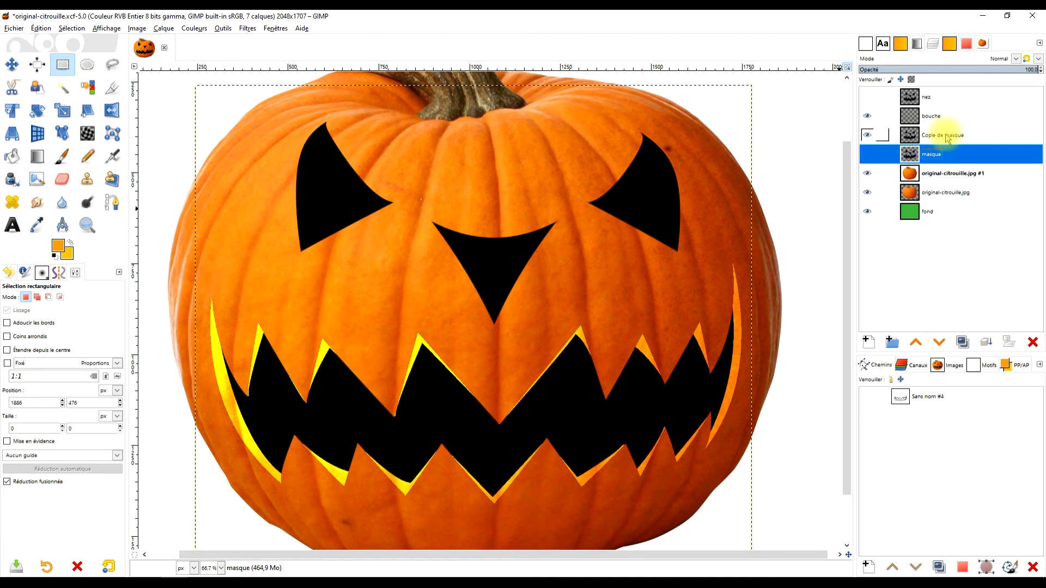
pyautogui.click(946, 136)
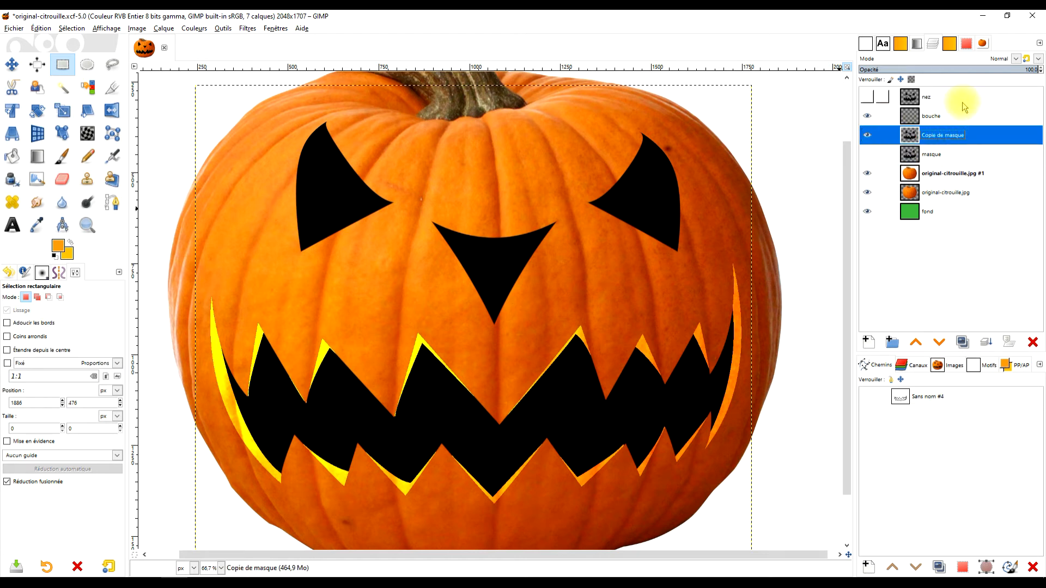
pyautogui.click(933, 118)
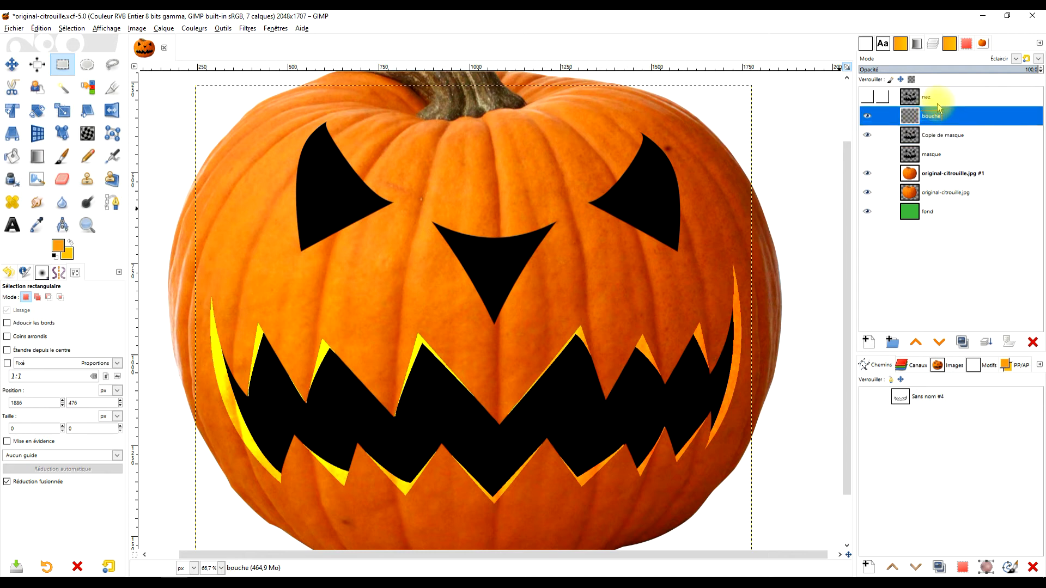
pyautogui.click(932, 101)
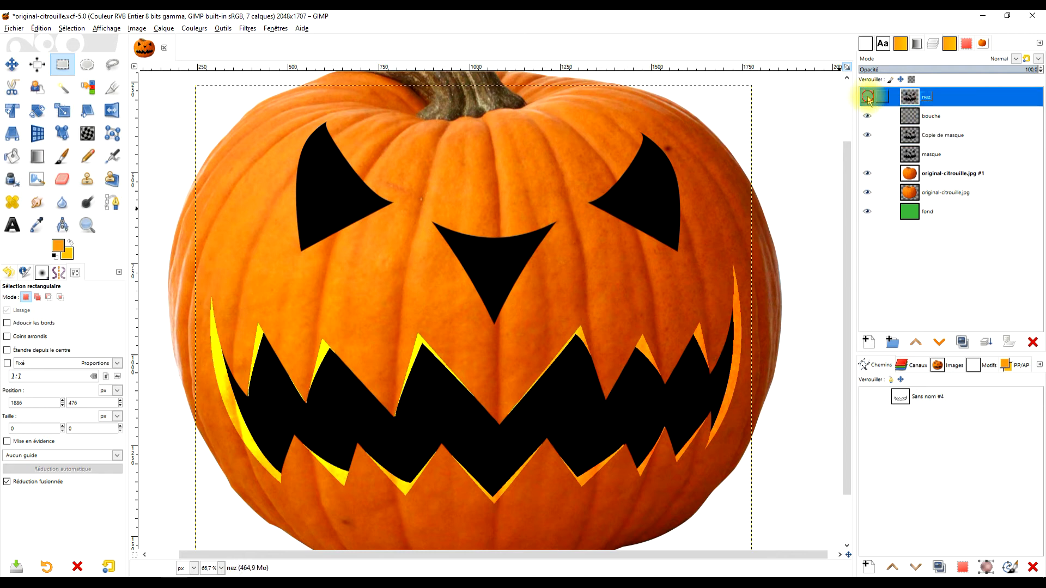
pyautogui.click(867, 97)
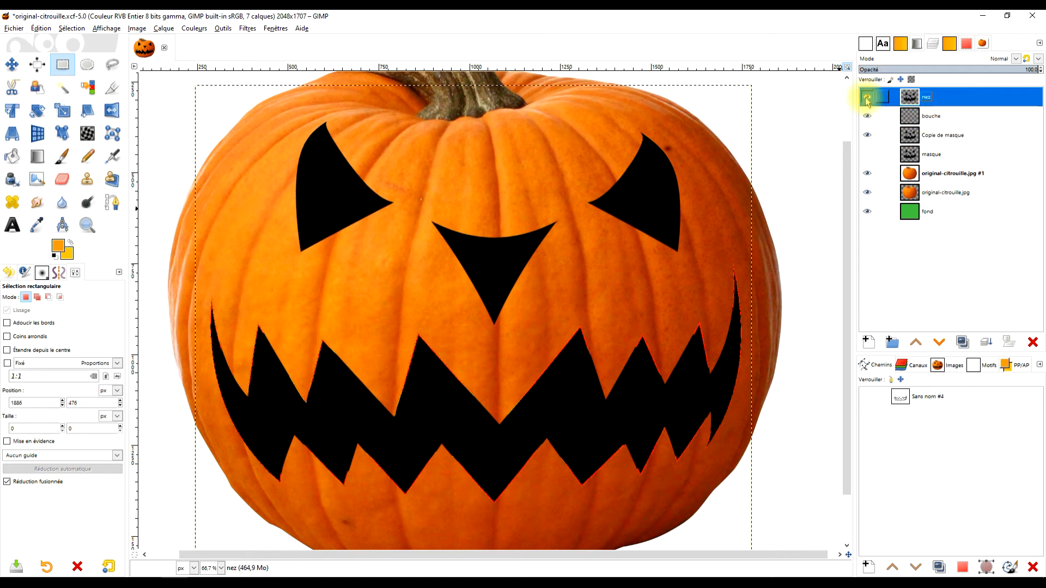
# Remove the whole mouth from the "nez" layer using rectangular selections, and clear the selection
pyautogui.moveTo(591, 328); pyautogui.dragTo(586, 272)
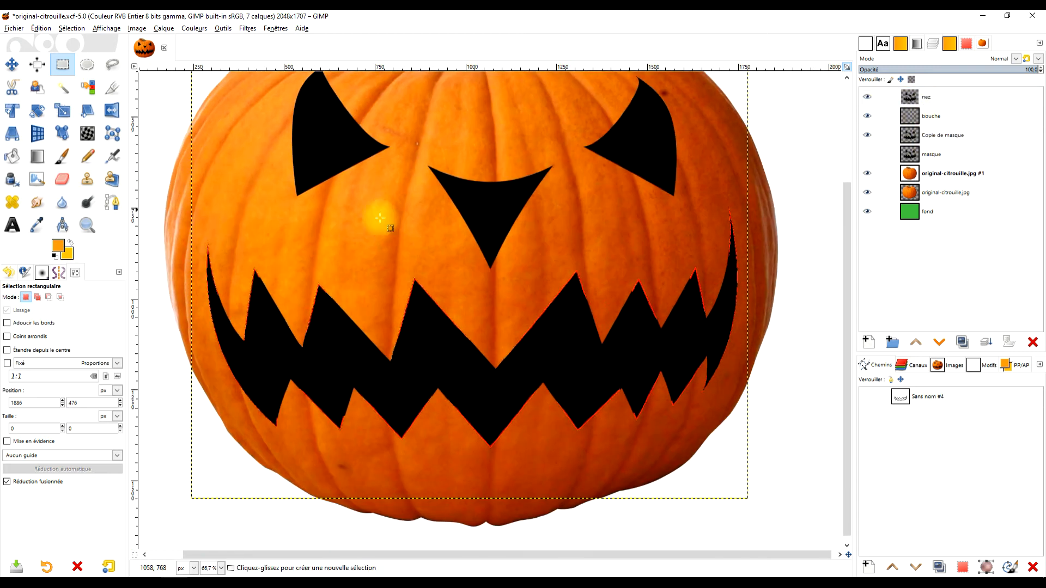
pyautogui.moveTo(179, 239); pyautogui.dragTo(436, 511)
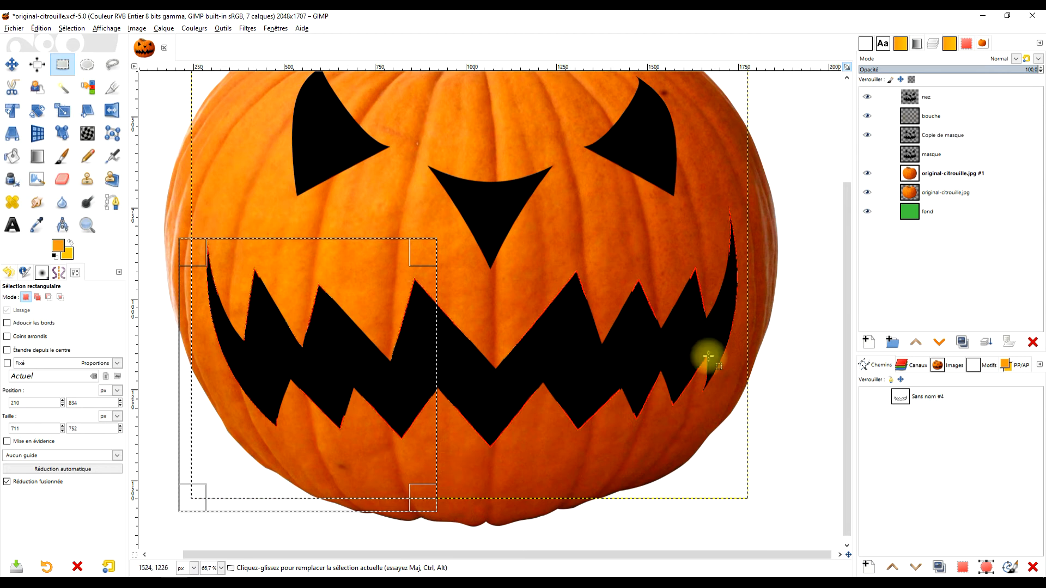
pyautogui.press('Delete')
pyautogui.moveTo(767, 217); pyautogui.dragTo(588, 475)
pyautogui.press('Delete')
pyautogui.moveTo(766, 189); pyautogui.dragTo(708, 256)
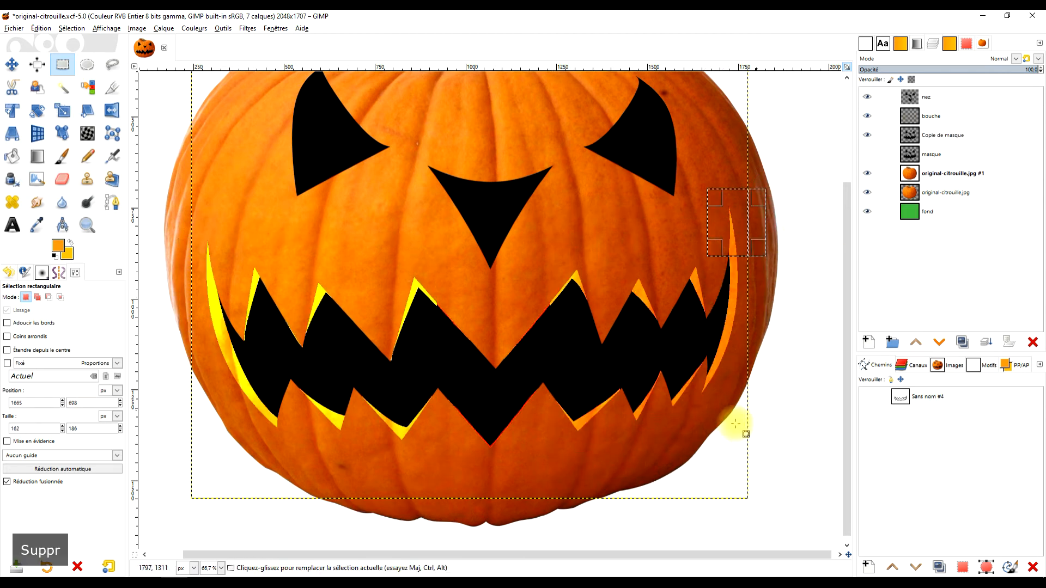
pyautogui.moveTo(384, 472); pyautogui.dragTo(667, 277)
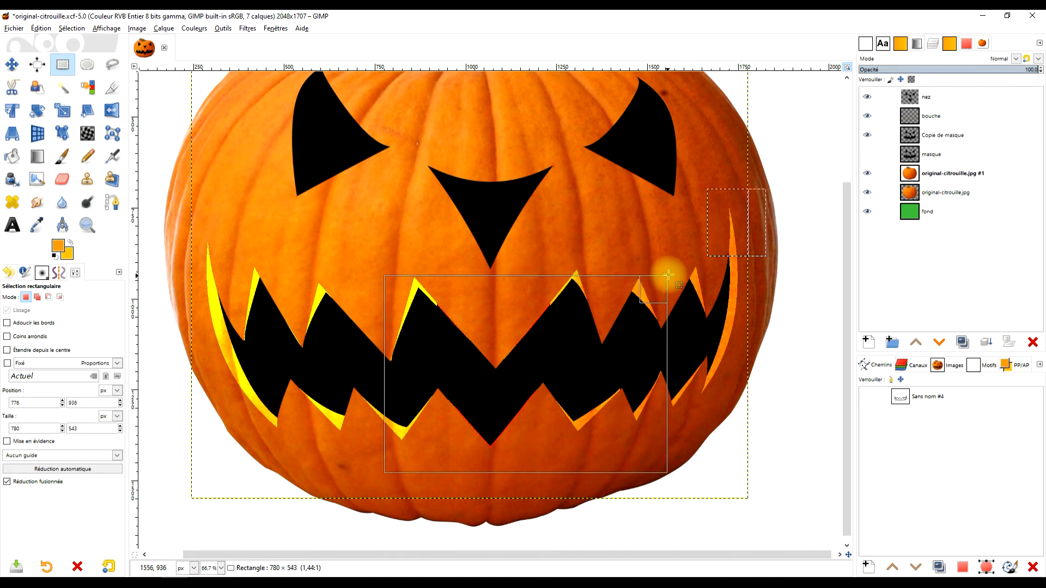
pyautogui.press('Delete')
pyautogui.click(664, 215)
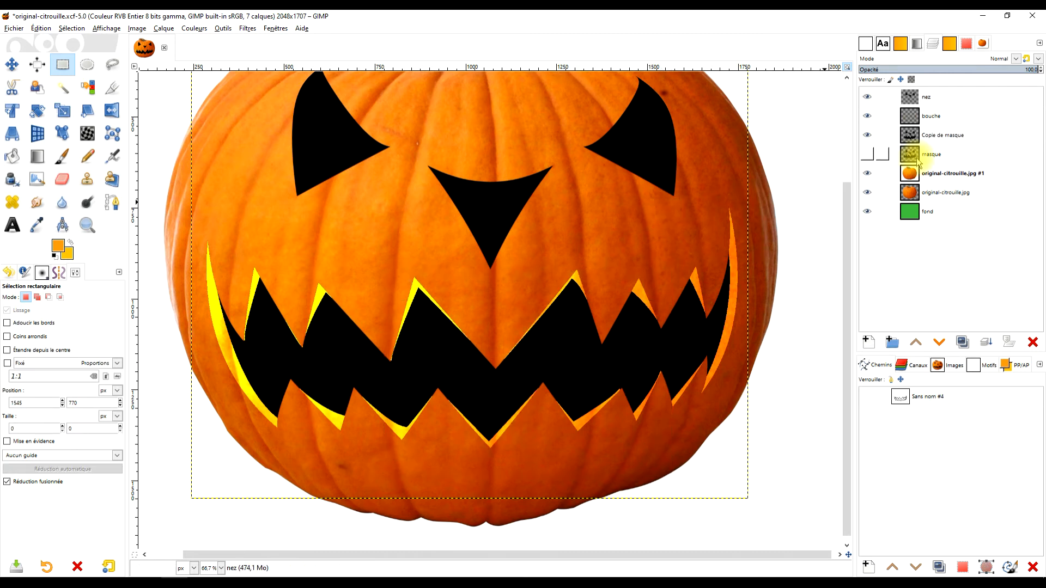
# Make the "nez" layer active and rename the existing mouth path as bouche
pyautogui.click(929, 97)
pyautogui.scroll(2, 549, 245)
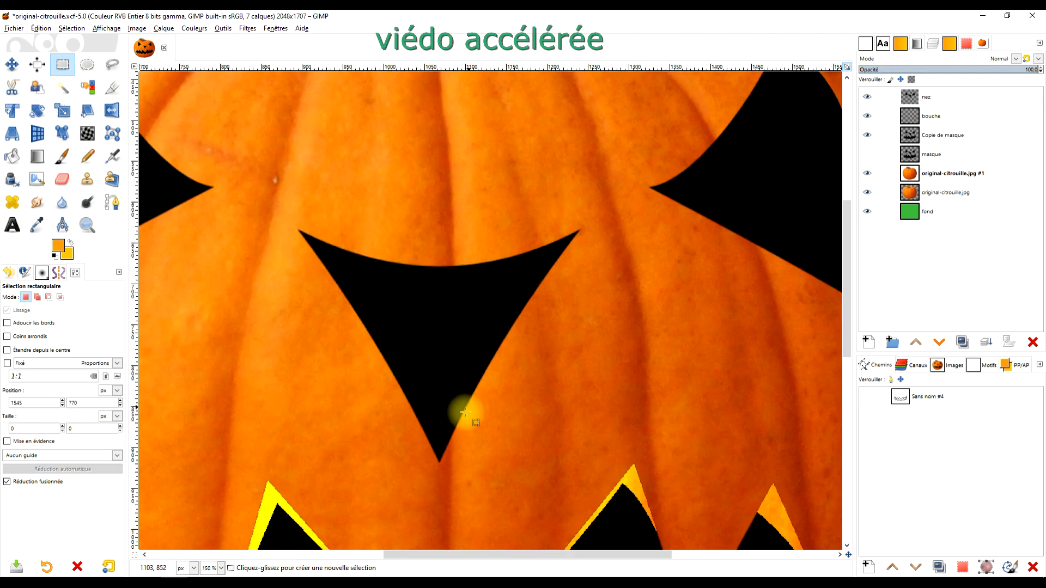
pyautogui.click(112, 202)
pyautogui.doubleClick(928, 397)
pyautogui.write('bouche')
pyautogui.press('Return')
# Trace a path around the nose with its edges inset inside the black shape, and convert it to a selection
pyautogui.moveTo(580, 229); pyautogui.dragTo(609, 199)
pyautogui.click(610, 199)
pyautogui.moveTo(474, 377)
pyautogui.mouseDown()
pyautogui.moveTo(474, 413)
pyautogui.moveTo(474, 377)
pyautogui.mouseUp()
pyautogui.moveTo(330, 198); pyautogui.dragTo(478, 240)
pyautogui.click(465, 440)
pyautogui.click(480, 438)
pyautogui.click(628, 205)
pyautogui.keyDown('ctrl'); pyautogui.click(609, 198); pyautogui.keyUp('ctrl')
pyautogui.press('Return')
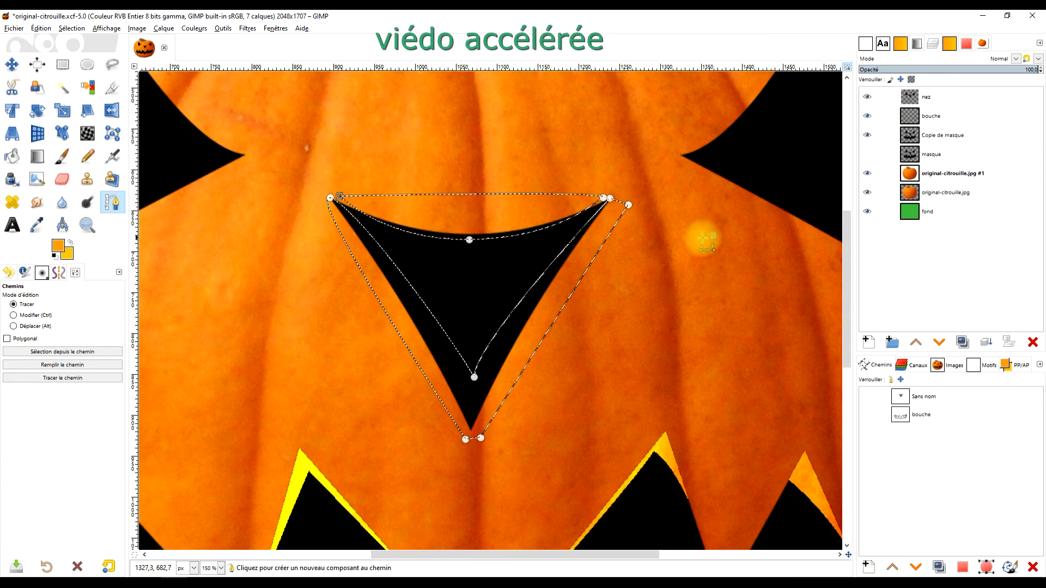
# Duplicate the "nez" layer, delete the nose interior from the copy, and hide the "nez" and "Copie de masque" layers
pyautogui.hotkey('shift', 'ctrl', 'd')
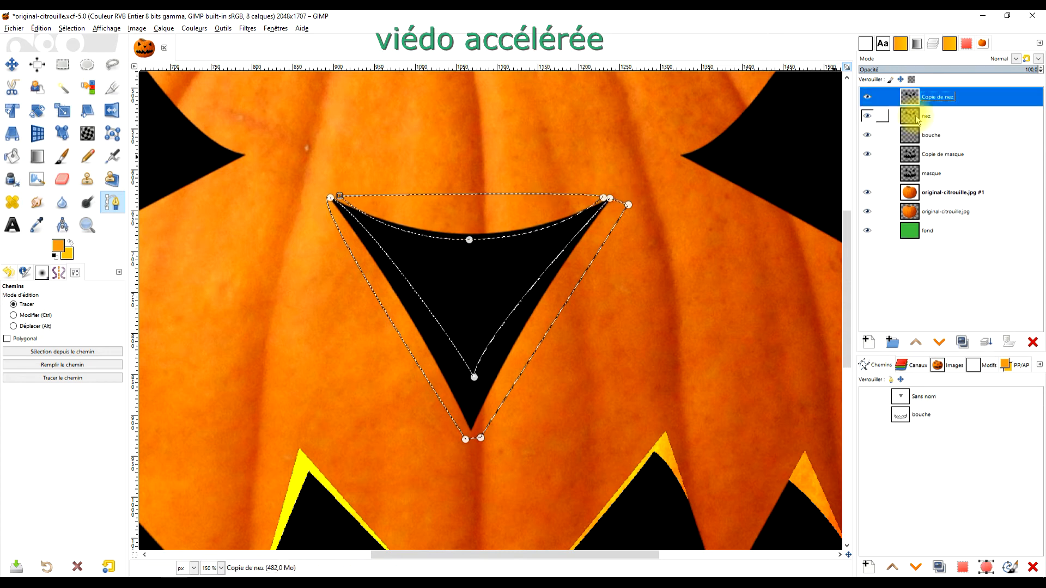
pyautogui.press('Delete')
pyautogui.click(866, 154)
pyautogui.click(867, 116)
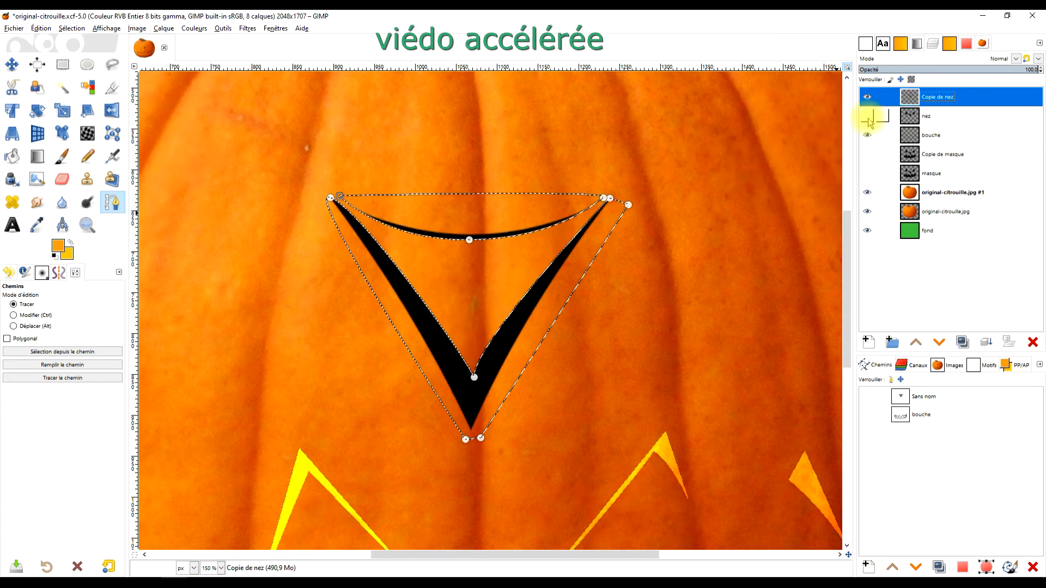
# Select the black nose rim on the "Copie de nez" layer and fill it with the foreground orange
pyautogui.click(87, 87)
pyautogui.click(447, 235)
pyautogui.moveTo(560, 347); pyautogui.dragTo(641, 338)
pyautogui.moveTo(57, 246); pyautogui.dragTo(517, 330)
pyautogui.scroll(-1, 557, 382)
# Show the "nez" layer and delete both eyes from it using rectangular selections
pyautogui.click(867, 117)
pyautogui.scroll(-1, 567, 392)
pyautogui.press('r')
pyautogui.moveTo(783, 197); pyautogui.dragTo(641, 353)
pyautogui.click(926, 115)
pyautogui.press('Delete')
pyautogui.moveTo(468, 187); pyautogui.dragTo(338, 336)
pyautogui.press('Delete')
# Delete the orange rim's area from the "nez" layer, clear the selection, and show the "Copie de masque" layer
pyautogui.scroll(1, 571, 406)
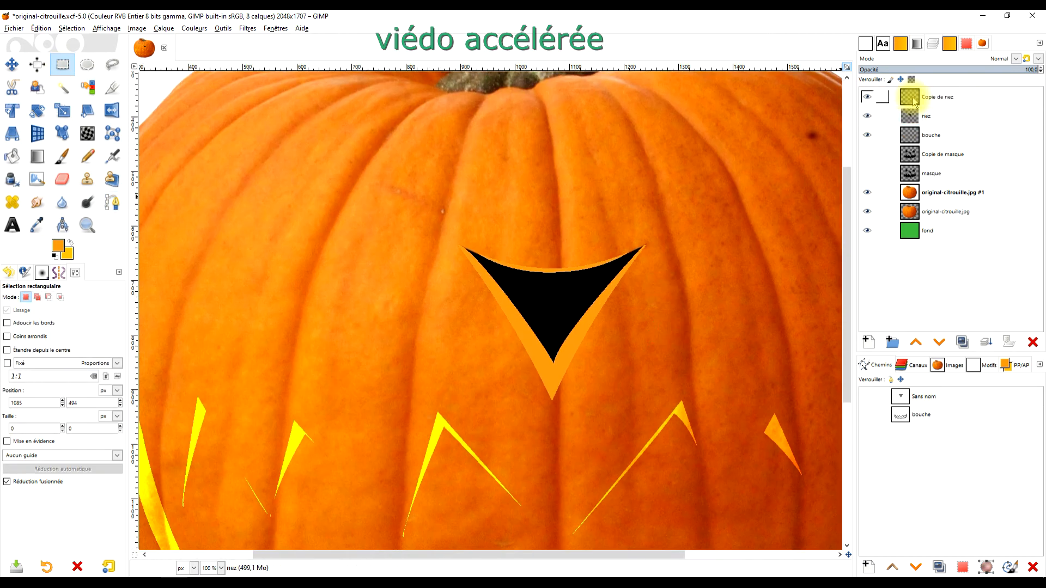
pyautogui.press('Delete')
pyautogui.click(917, 116)
pyautogui.press('Delete')
pyautogui.hotkey('ctrl', 'shift', 'a')
pyautogui.scroll(-2, 496, 213)
pyautogui.click(867, 154)
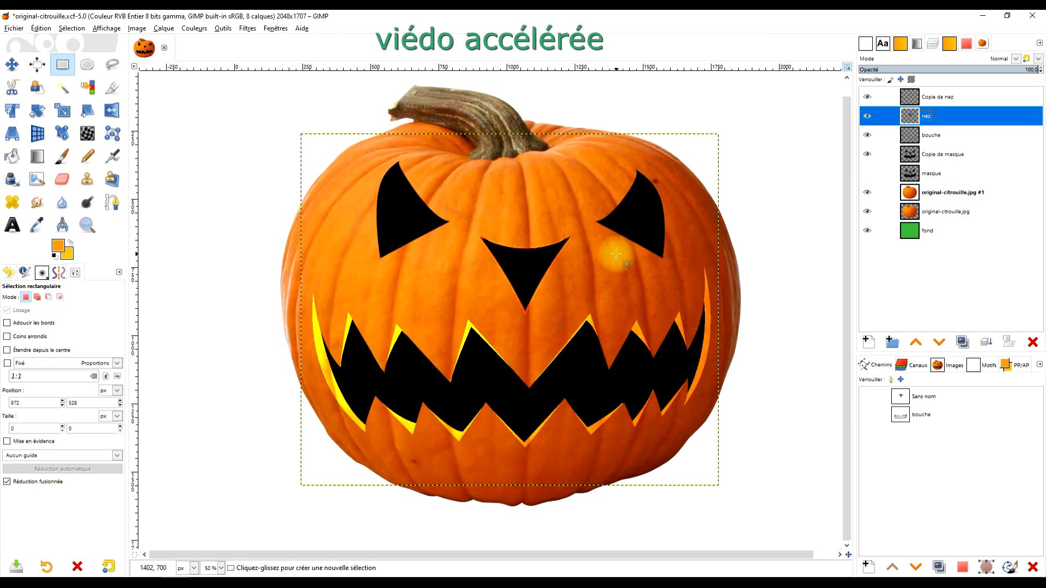
# Delete the nose from the "Copie de masque" layer using a rectangular selection, and clear the selection
pyautogui.scroll(3, 534, 248)
pyautogui.click(937, 154)
pyautogui.moveTo(340, 155); pyautogui.dragTo(681, 437)
pyautogui.press('Delete')
pyautogui.hotkey('ctrl', 'shift', 'a')
pyautogui.scroll(-2, 722, 305)
# Duplicate the "masque" layer and rename the copy as yeux
pyautogui.click(931, 173)
pyautogui.click(962, 342)
pyautogui.doubleClick(938, 174)
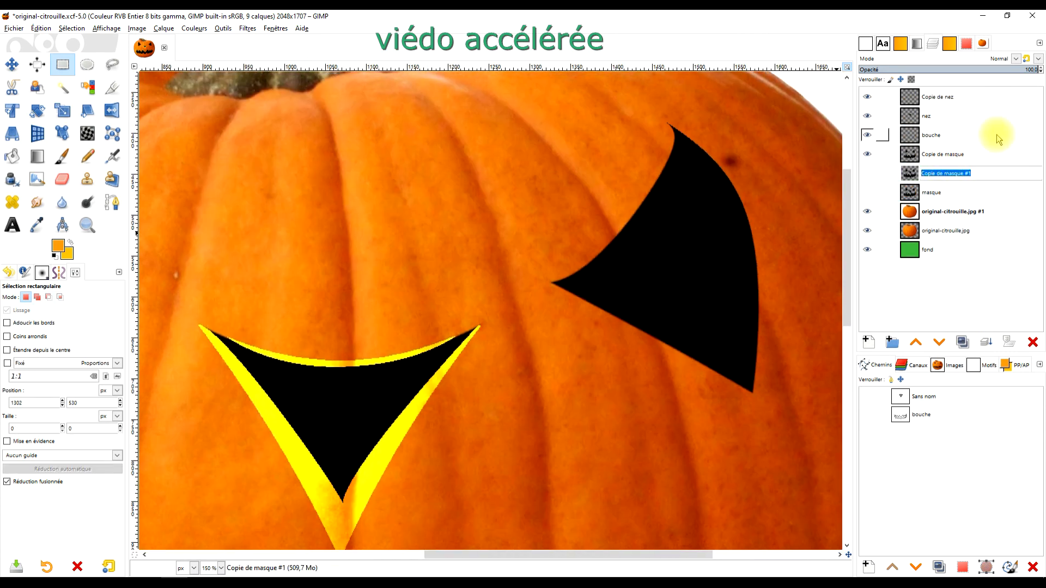
pyautogui.write('yeux')
# Delete the nose and the mouth from the "yeux" layer using rectangular selections, leaving only the eyes
pyautogui.click(868, 116)
pyautogui.click(932, 116)
pyautogui.scroll(-2, 663, 77)
pyautogui.moveTo(453, 168); pyautogui.dragTo(579, 282)
pyautogui.press('Delete')
pyautogui.moveTo(730, 244); pyautogui.dragTo(41, 550)
pyautogui.press('Delete')
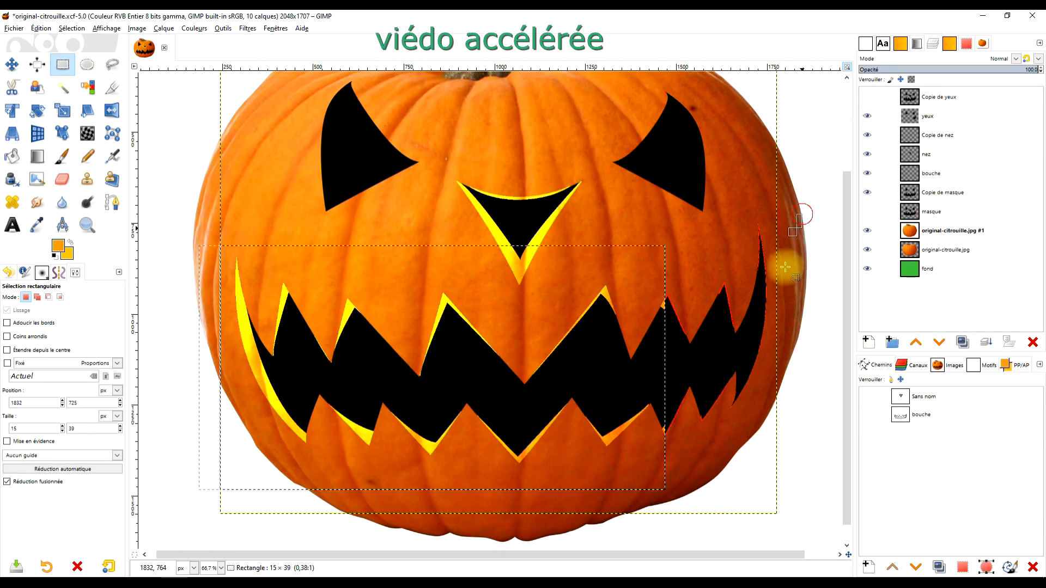
pyautogui.moveTo(801, 214); pyautogui.dragTo(728, 414)
# Duplicate the "yeux" layer and rename the nose path as nez
pyautogui.hotkey('ctrl', 'shift', 'd')
pyautogui.scroll(2, 688, 76)
pyautogui.click(112, 202)
pyautogui.doubleClick(923, 397)
pyautogui.write('nez')
pyautogui.press('Return')
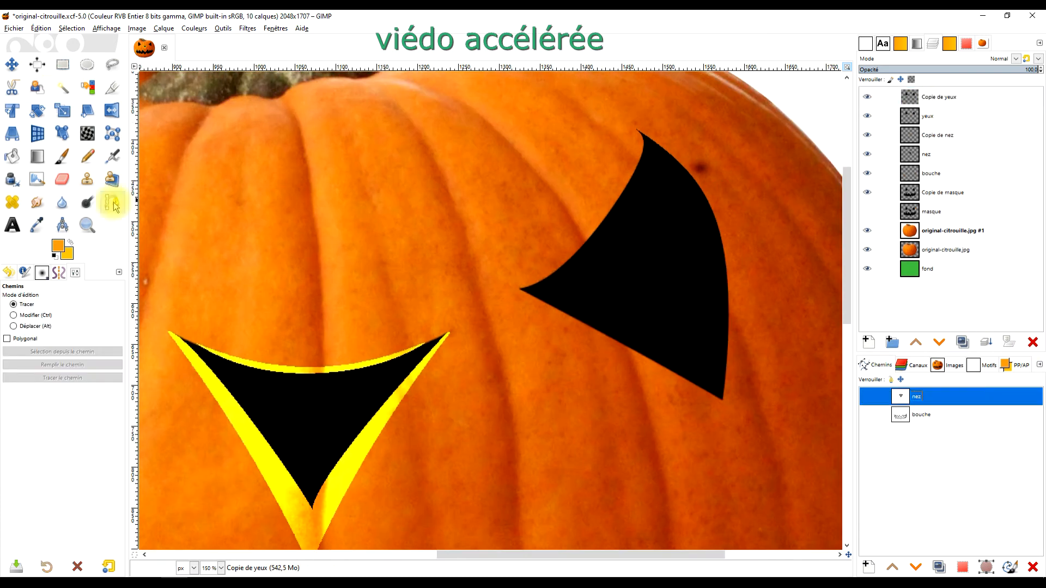
# Trace a closed curved path just inside the black eye on the image's right side
pyautogui.click(642, 155)
pyautogui.click(705, 360)
pyautogui.moveTo(705, 361); pyautogui.dragTo(730, 233)
pyautogui.click(524, 289)
pyautogui.moveTo(524, 289); pyautogui.dragTo(567, 287)
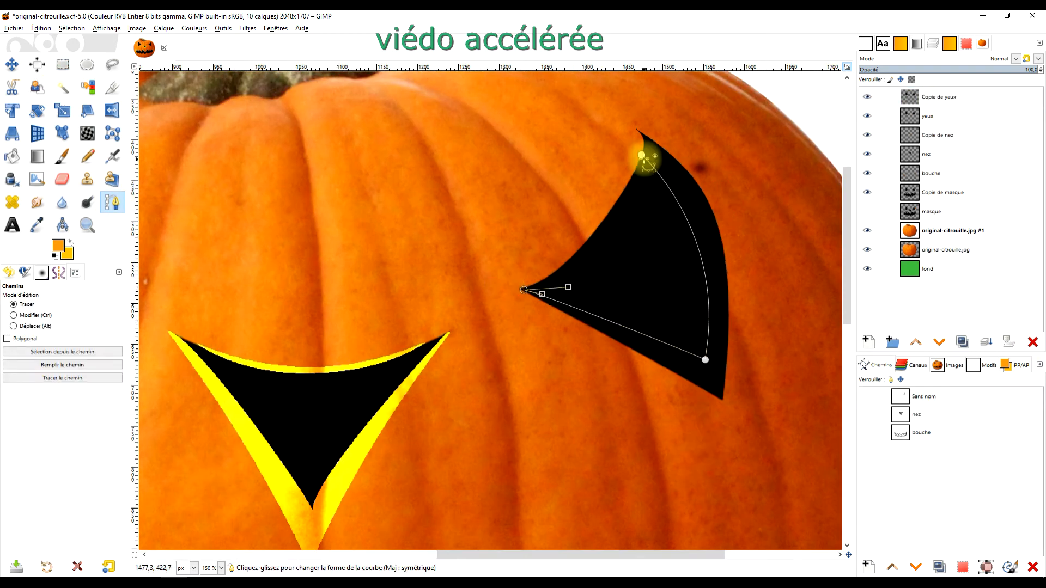
pyautogui.keyDown('ctrl'); pyautogui.click(642, 154); pyautogui.keyUp('ctrl')
pyautogui.moveTo(641, 154); pyautogui.dragTo(642, 169)
# Add a matching closed path inside the eye on the image's left side and convert both outlines to a selection
pyautogui.scroll(-1, 709, 165)
pyautogui.moveTo(321, 209); pyautogui.dragTo(365, 223)
pyautogui.click(333, 263)
pyautogui.click(214, 313)
pyautogui.moveTo(228, 164); pyautogui.dragTo(256, 122)
pyautogui.keyDown('ctrl'); pyautogui.click(333, 262); pyautogui.keyUp('ctrl')
pyautogui.moveTo(333, 263); pyautogui.dragTo(343, 269)
pyautogui.press('Return')
# Rename the new eye path as yeux
pyautogui.doubleClick(924, 397)
pyautogui.write('yeu')
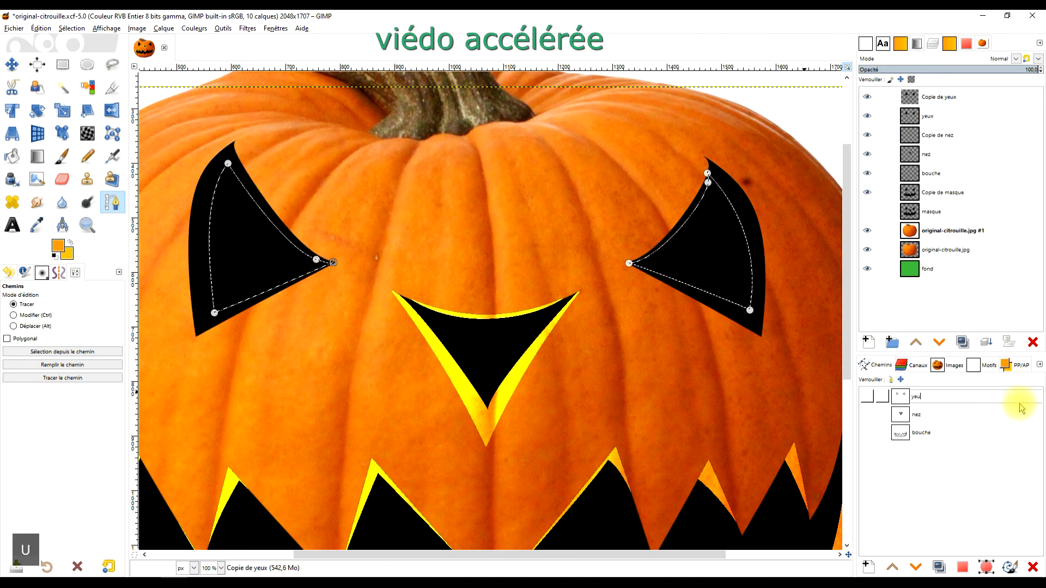
pyautogui.write('x')
pyautogui.press('Return')
# Hide the "yeux" layer and delete the selected eye interiors from the "Copie de yeux" layer
pyautogui.click(867, 116)
pyautogui.click(915, 98)
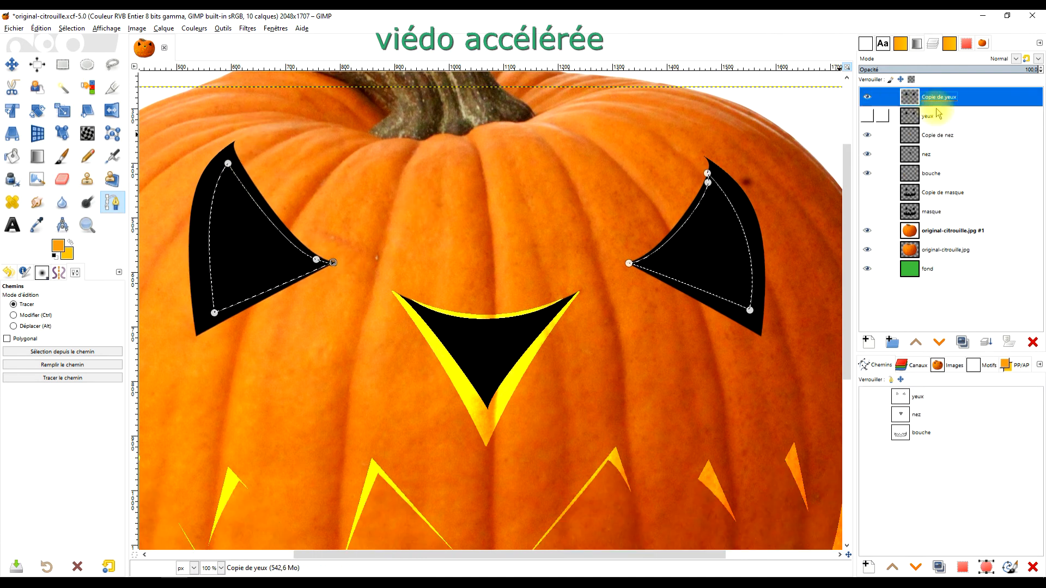
pyautogui.press('Delete')
# Fill the eye rims on "Copie de yeux" with the foreground orange and set the layer's blending mode to Éclaircir
pyautogui.click(88, 88)
pyautogui.click(239, 163)
pyautogui.moveTo(59, 245); pyautogui.dragTo(210, 212)
pyautogui.click(1002, 58)
pyautogui.click(894, 187)
# Delete the area of the "Copie de yeux" rims from the "yeux" layer, clear the selection, and show "Copie de masque"
pyautogui.click(867, 115)
pyautogui.rightClick(909, 99)
pyautogui.click(987, 380)
pyautogui.click(915, 116)
pyautogui.press('Delete')
pyautogui.click(62, 64)
pyautogui.click(328, 194)
pyautogui.scroll(-1, 578, 167)
pyautogui.click(866, 193)
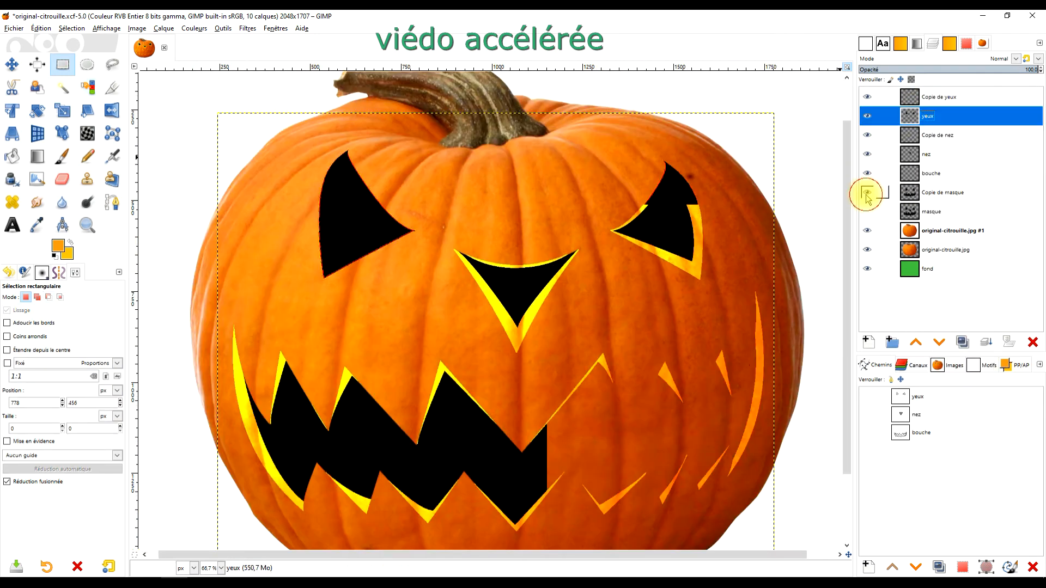
# Select the opaque area of "Copie de yeux", delete it from the "Copie de masque" layer, and clear the selection
pyautogui.click(917, 192)
pyautogui.rightClick(918, 98)
pyautogui.click(847, 379)
pyautogui.click(917, 189)
pyautogui.press('Delete')
pyautogui.click(191, 134)
pyautogui.scroll(-1, 434, 203)
pyautogui.scroll(1, 436, 205)
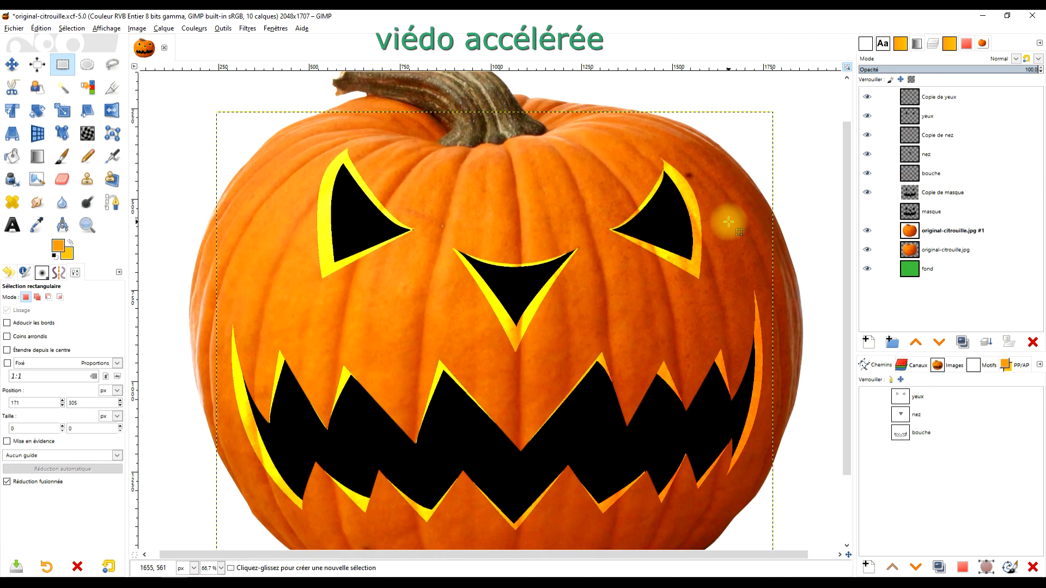
# Hide "Copie de yeux" to check the eyes, delete the redundant "yeux" layer, and show "Copie de yeux" again
pyautogui.scroll(-1, 728, 222)
pyautogui.scroll(1, 708, 222)
pyautogui.click(867, 96)
pyautogui.click(885, 116)
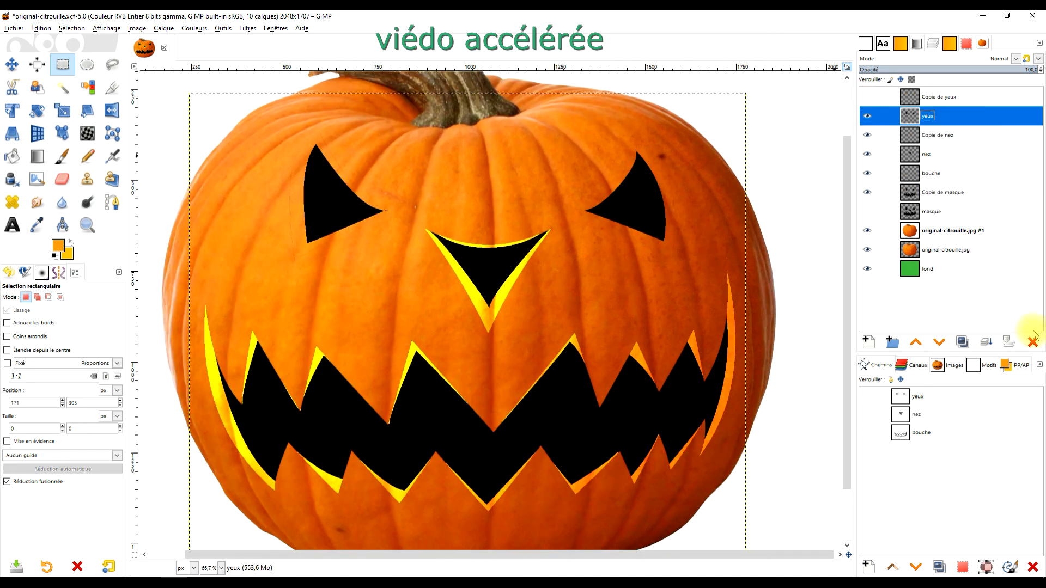
pyautogui.click(1033, 342)
pyautogui.click(867, 97)
pyautogui.scroll(-1, 656, 296)
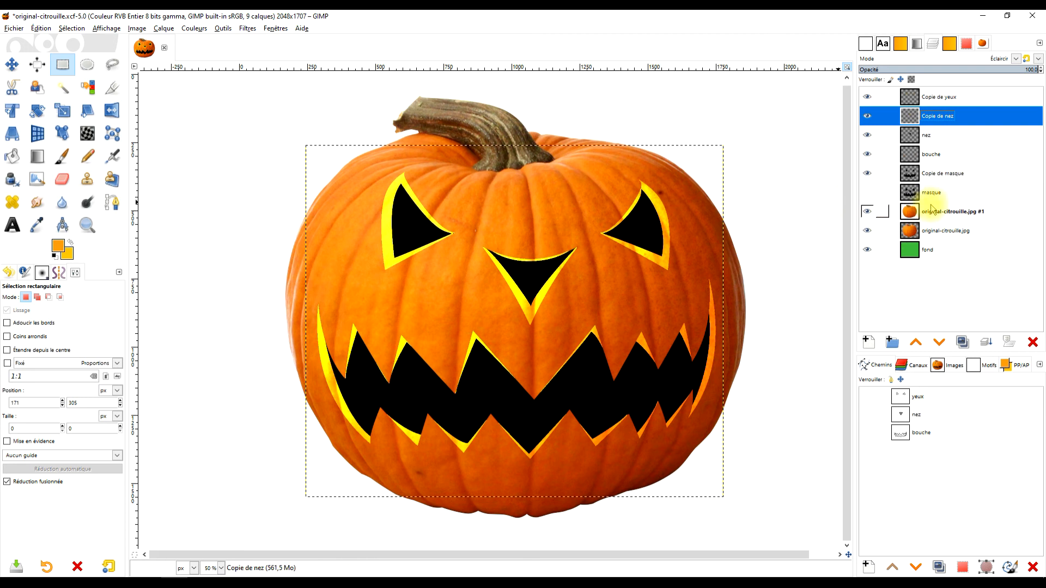
# Move the hidden "masque" layer beneath "fond" and make "Copie de masque" the active layer
pyautogui.click(940, 182)
pyautogui.click(881, 199)
pyautogui.click(866, 193)
pyautogui.moveTo(943, 194); pyautogui.dragTo(958, 272)
pyautogui.click(932, 175)
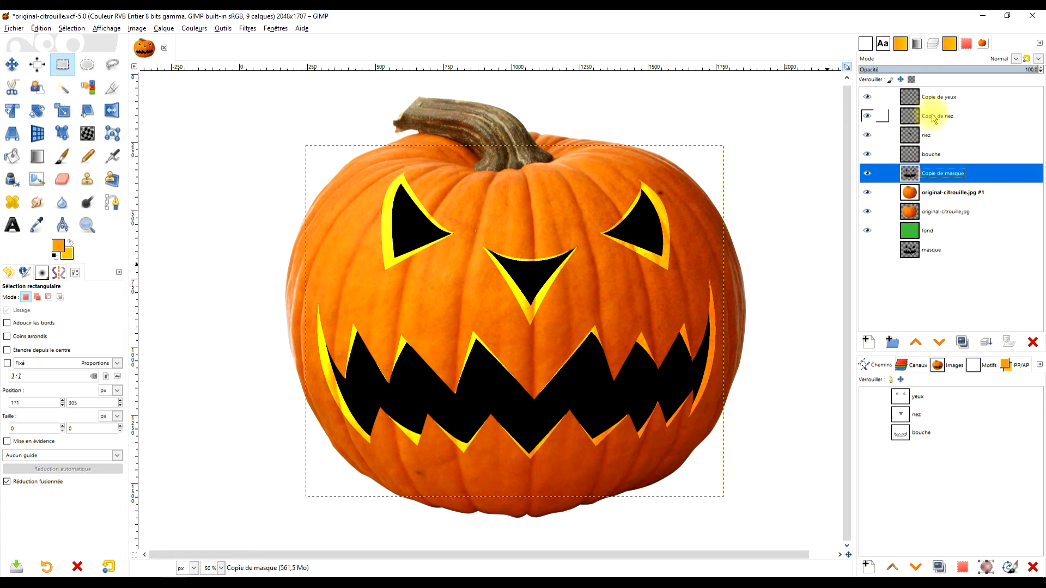
# Check what the eye, nose and mouth rim layers contain by toggling their visibility
pyautogui.click(943, 104)
pyautogui.click(867, 99)
pyautogui.click(867, 98)
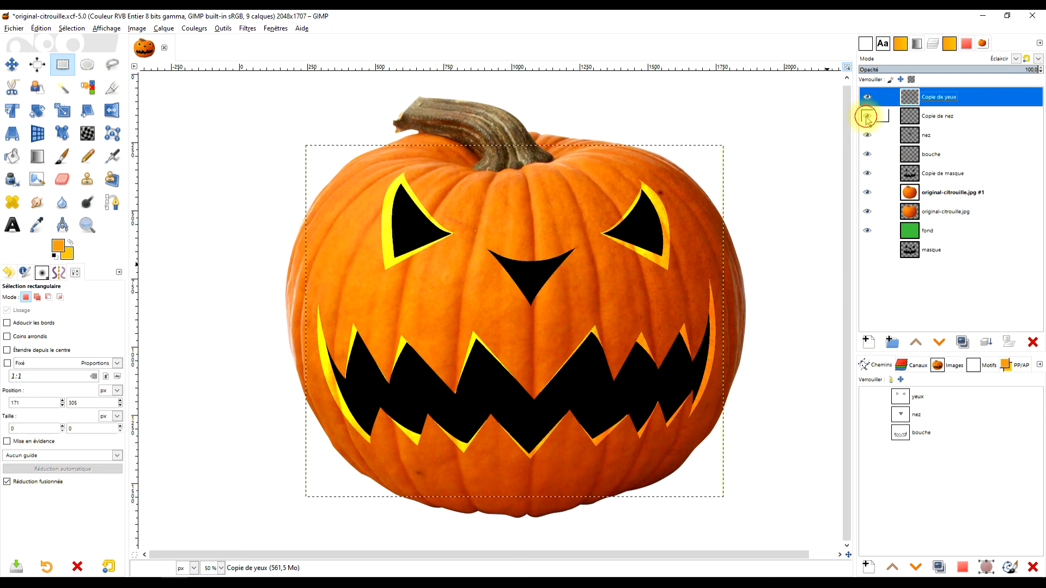
pyautogui.click(925, 136)
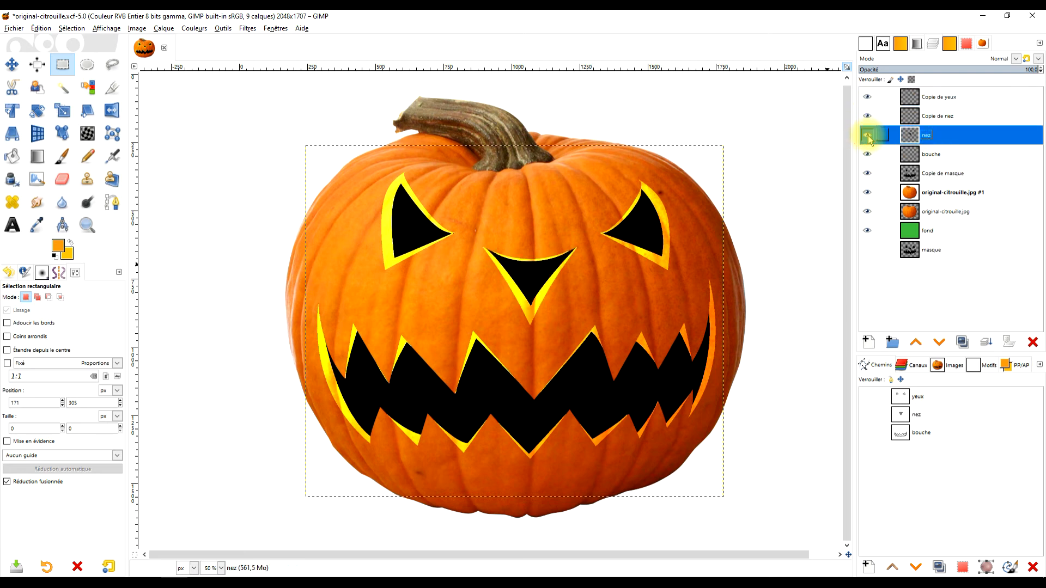
pyautogui.click(867, 154)
pyautogui.click(868, 155)
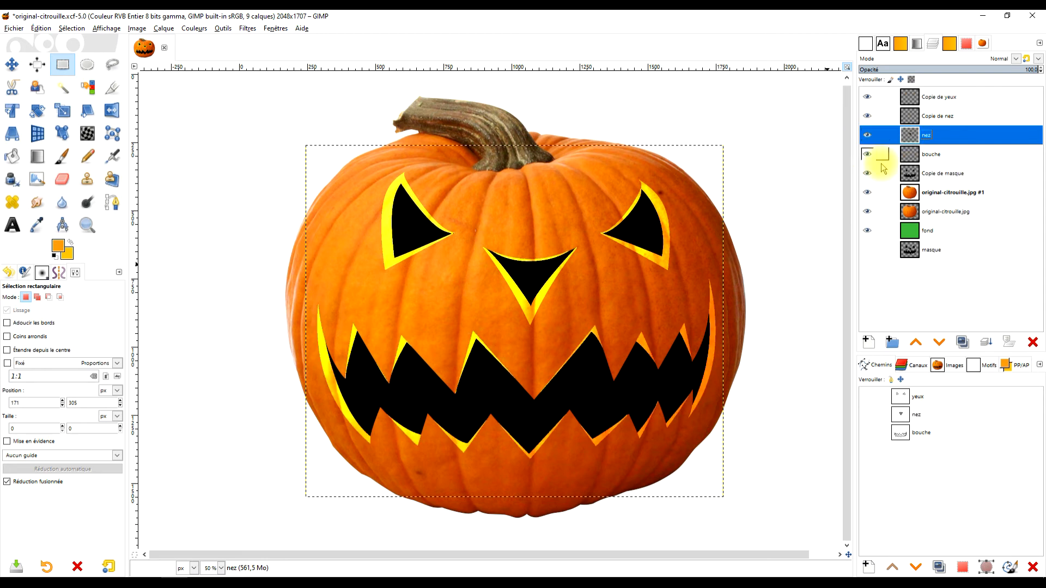
pyautogui.scroll(1, 620, 392)
pyautogui.scroll(-1, 626, 386)
pyautogui.scroll(1, 626, 385)
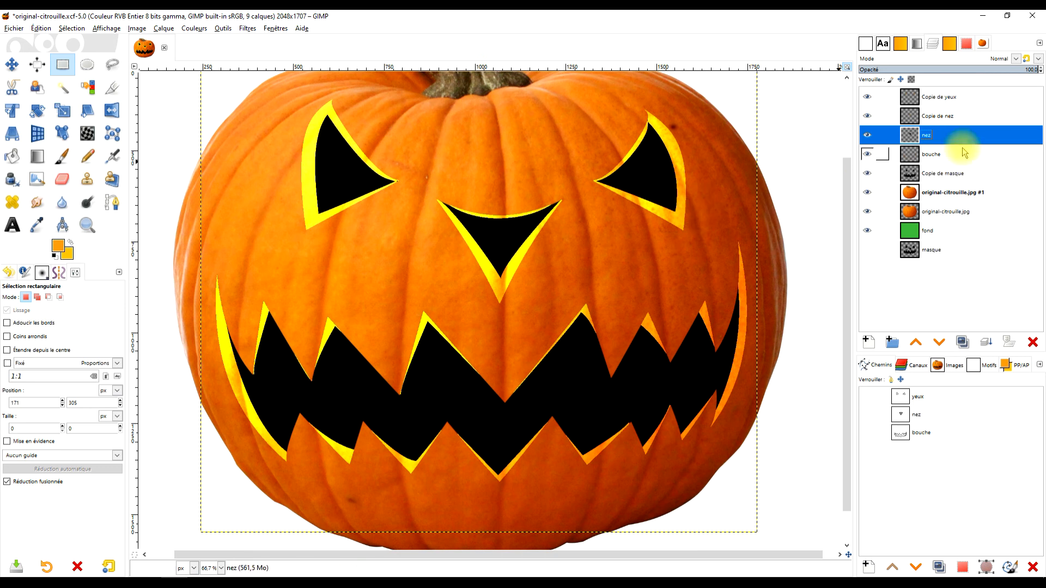
pyautogui.click(960, 119)
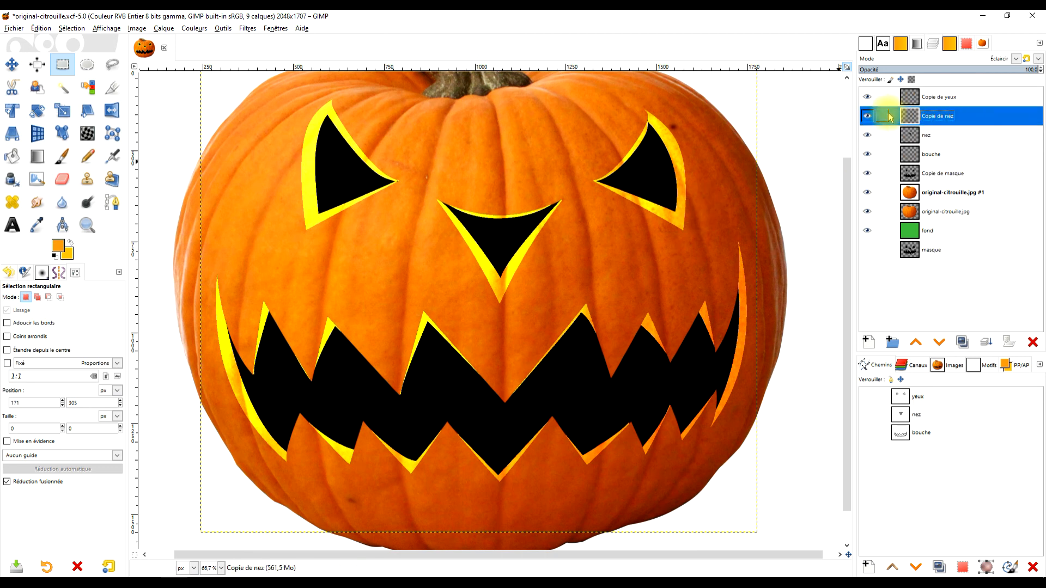
pyautogui.click(867, 116)
pyautogui.click(867, 116)
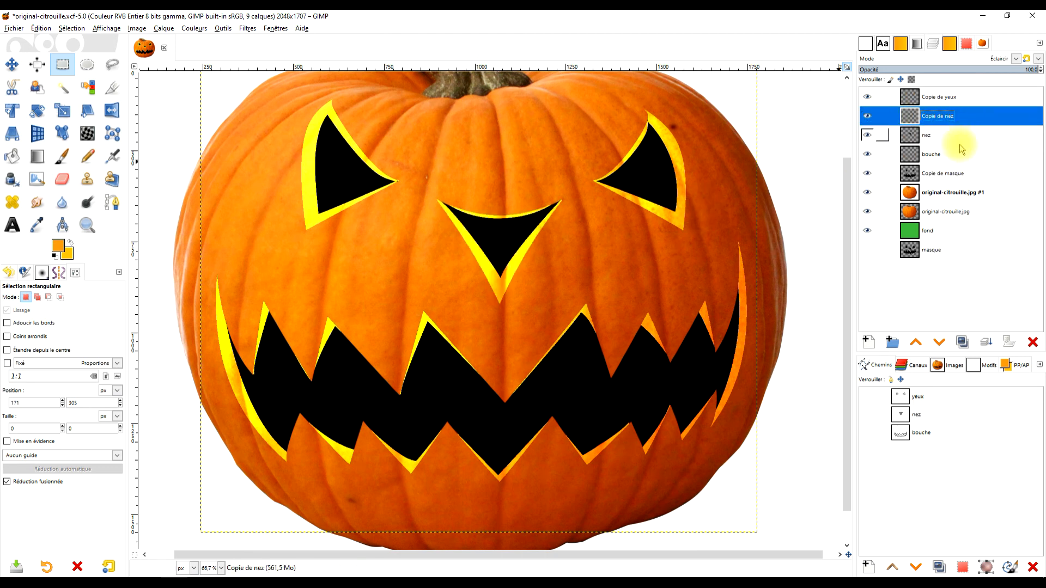
# Hide the "original-citrouille.jpg #1" layer and move it beneath the green "fond" layer
pyautogui.click(943, 195)
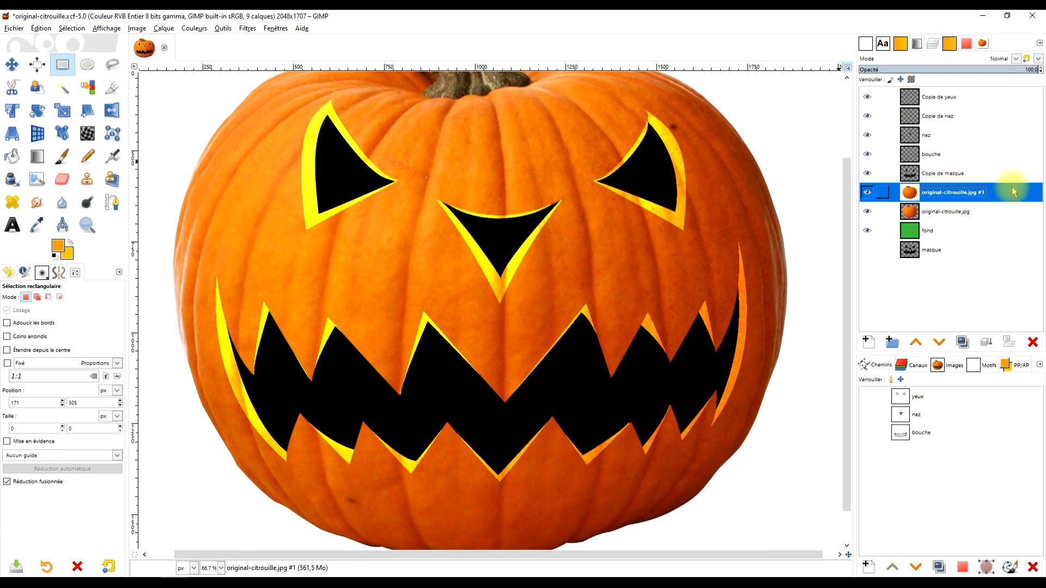
pyautogui.click(867, 192)
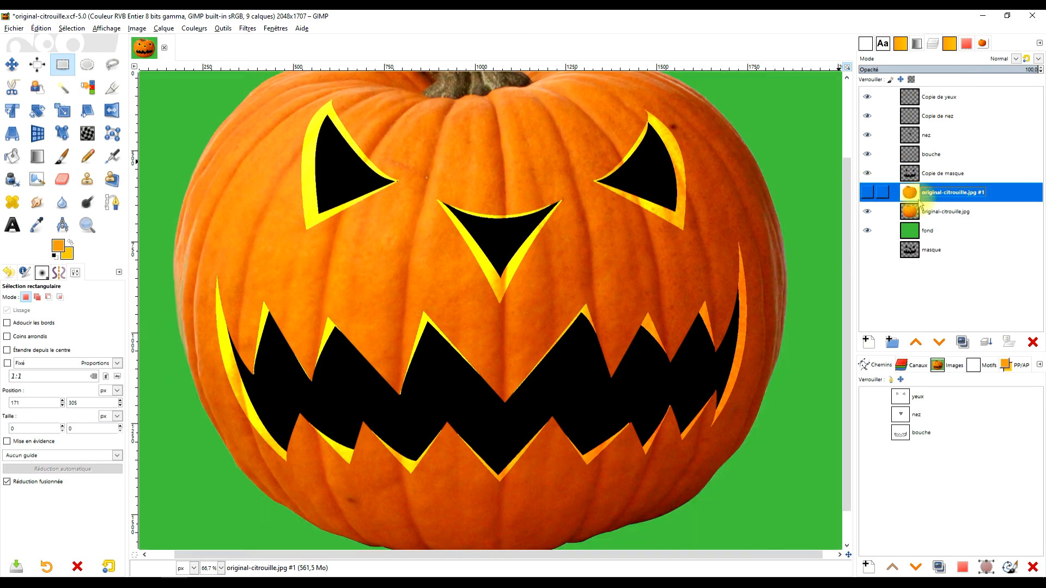
pyautogui.moveTo(965, 193); pyautogui.dragTo(970, 240)
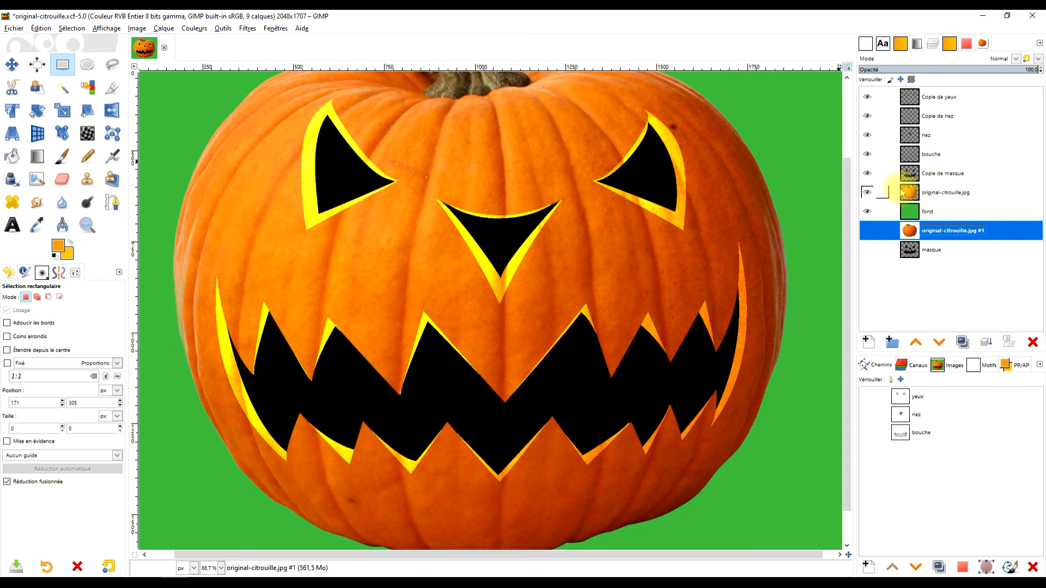
pyautogui.click(867, 192)
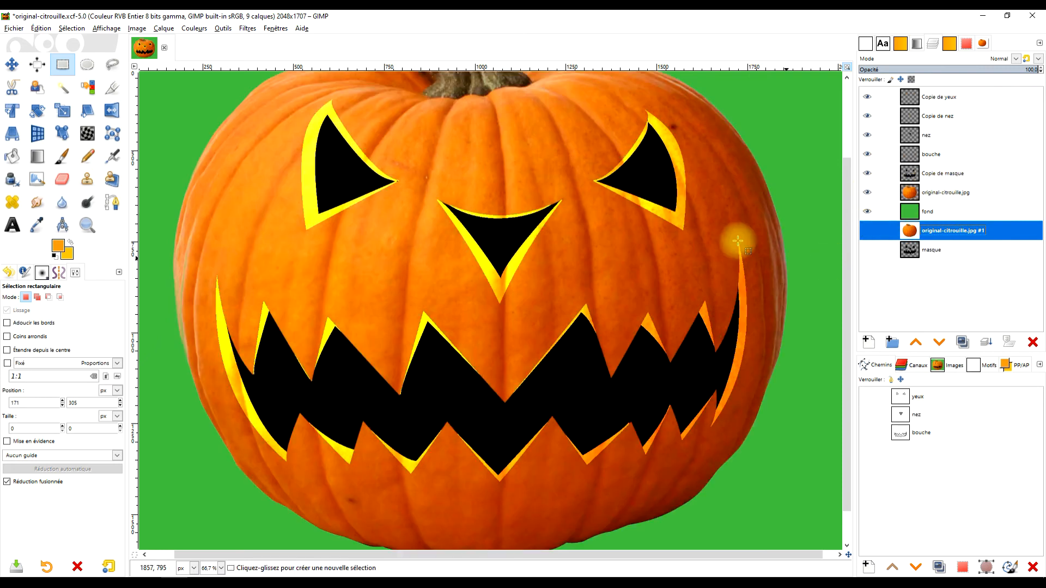
# Duplicate the "original-citrouille.jpg" layer and move the copy beneath "original-citrouille.jpg #1"
pyautogui.scroll(2, 682, 163)
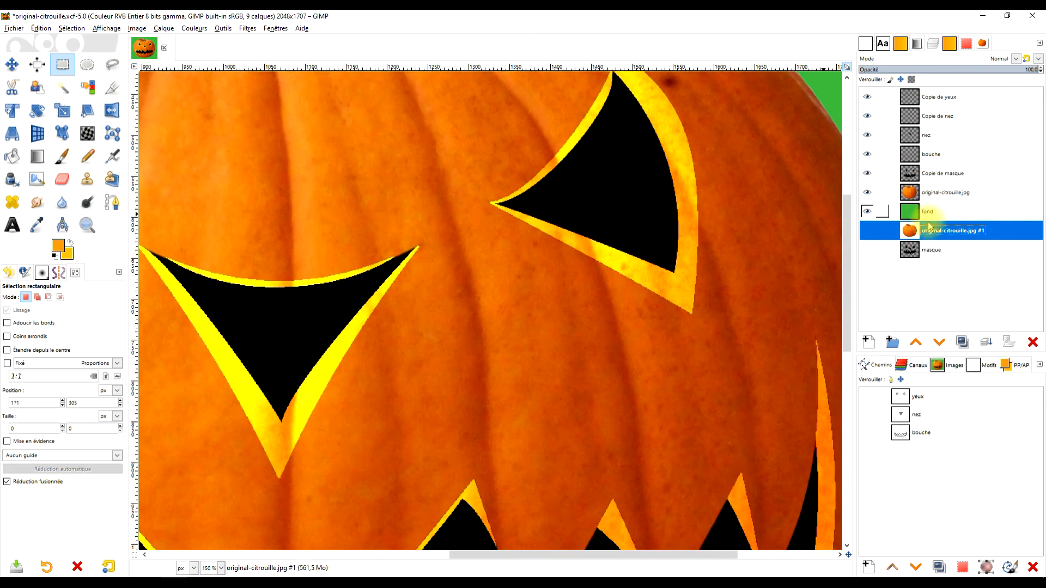
pyautogui.click(936, 194)
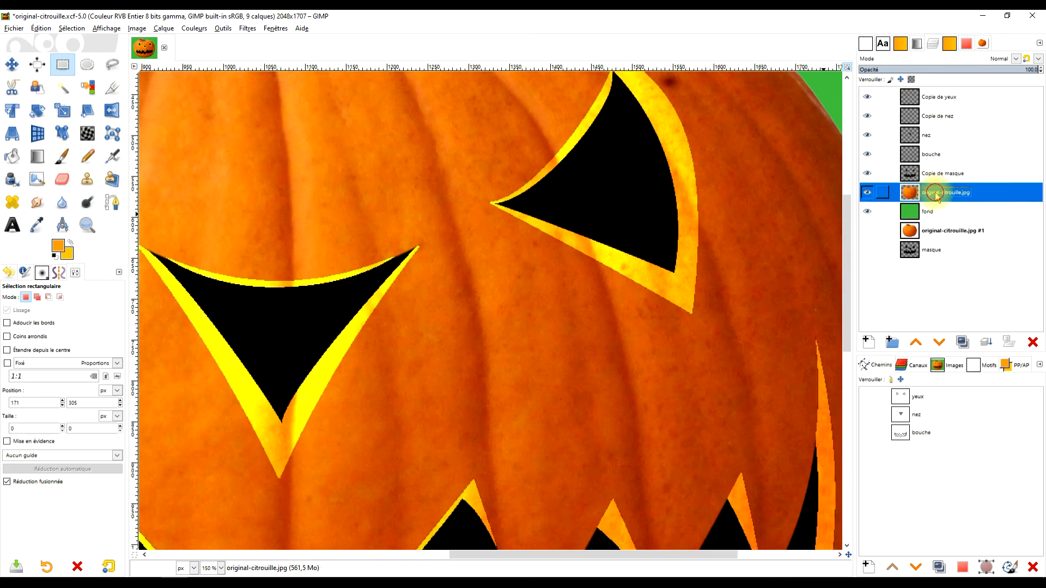
pyautogui.click(963, 342)
pyautogui.moveTo(948, 195); pyautogui.dragTo(875, 257)
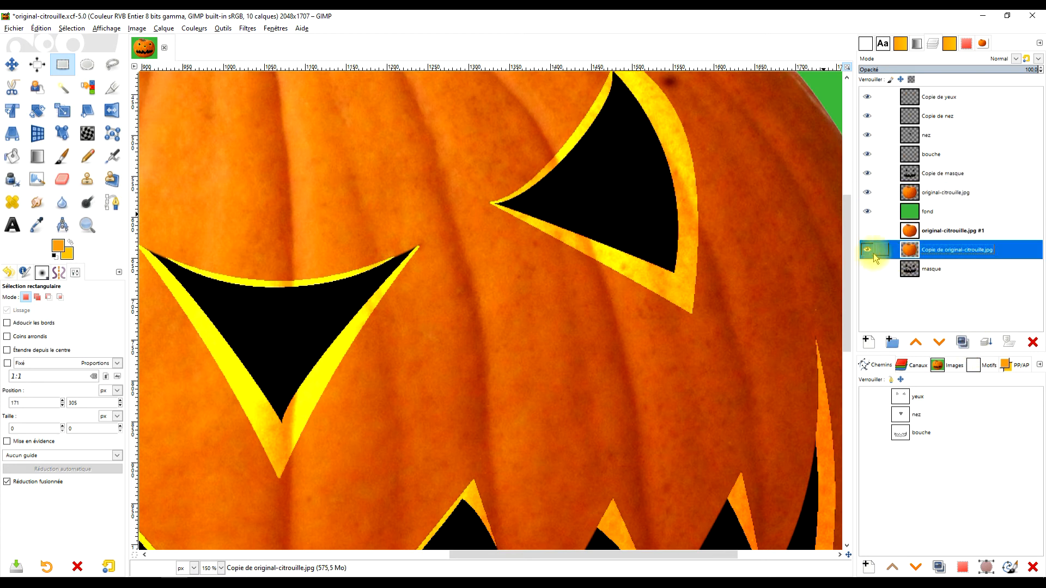
# Heal the blotches on the outer side of the right eye's yellow rim, working on the "original-citrouille.jpg" layer
pyautogui.click(934, 194)
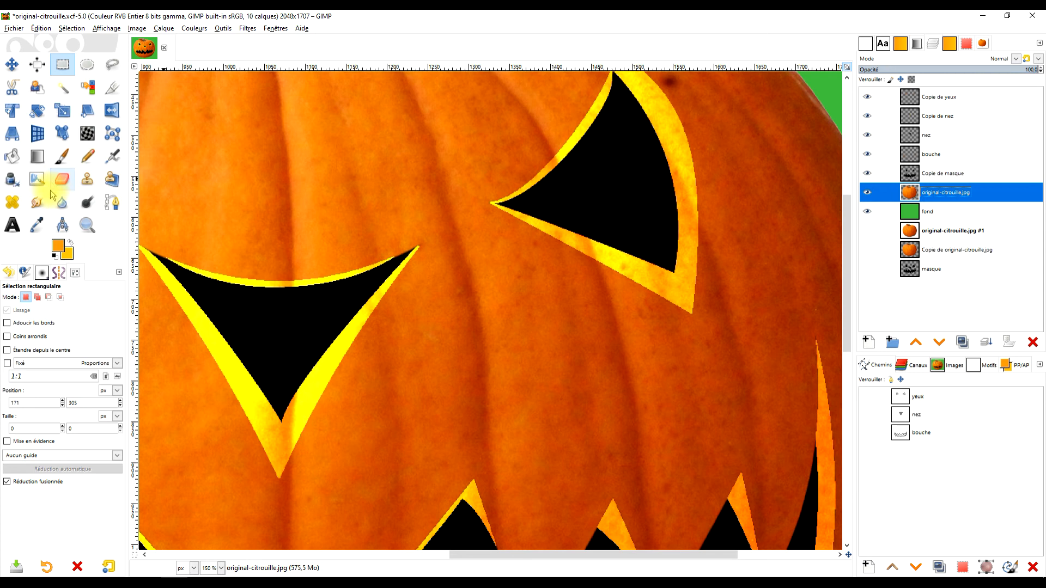
pyautogui.click(12, 202)
pyautogui.scroll(2, 706, 193)
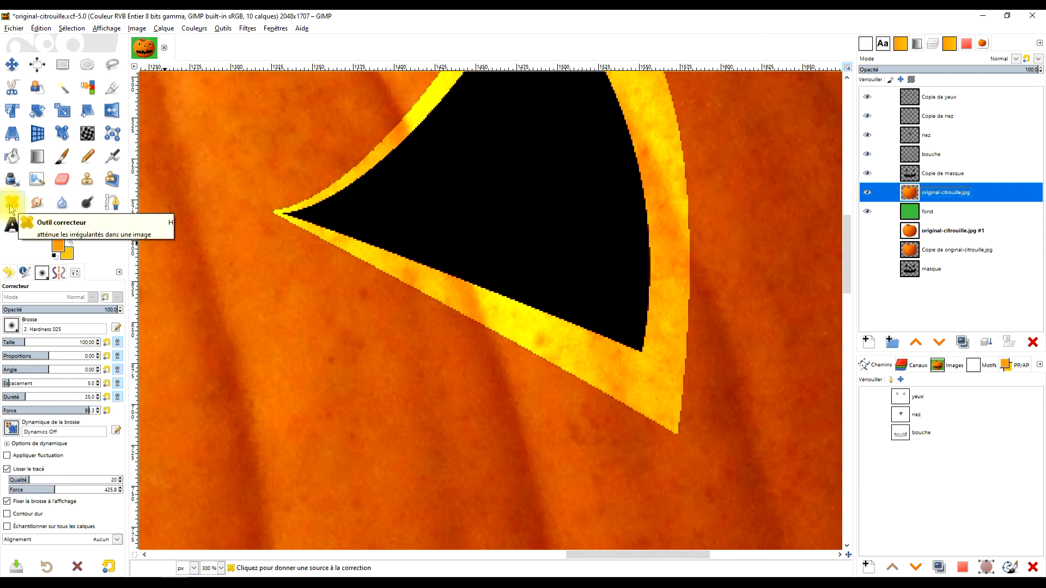
pyautogui.scroll(-1, 690, 166)
pyautogui.moveTo(695, 160); pyautogui.dragTo(653, 276)
pyautogui.click(980, 193)
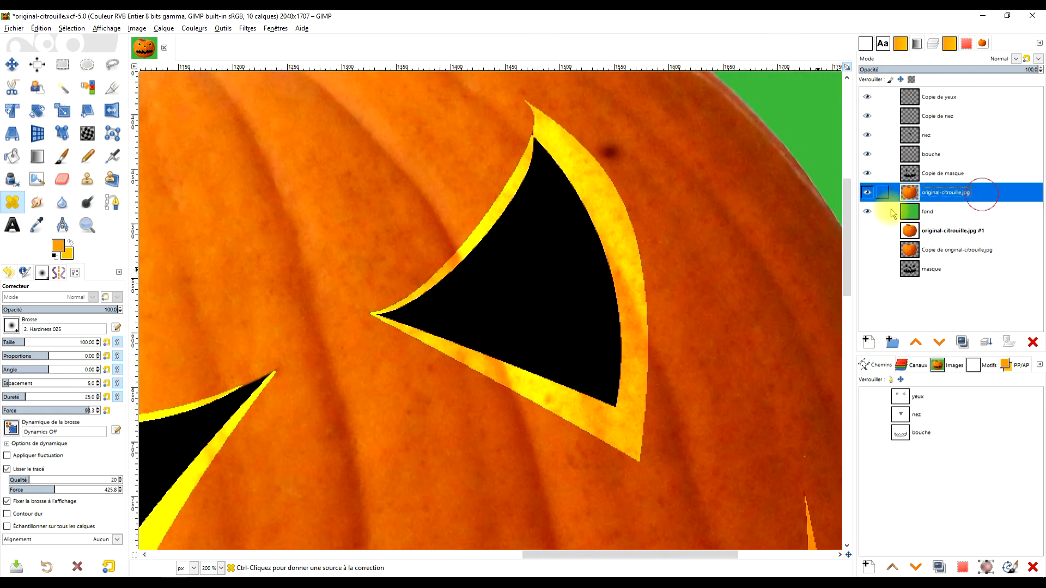
pyautogui.scroll(2, 616, 251)
pyautogui.keyDown('ctrl'); pyautogui.click(624, 238); pyautogui.keyUp('ctrl')
pyautogui.click(627, 306)
pyautogui.click(621, 293)
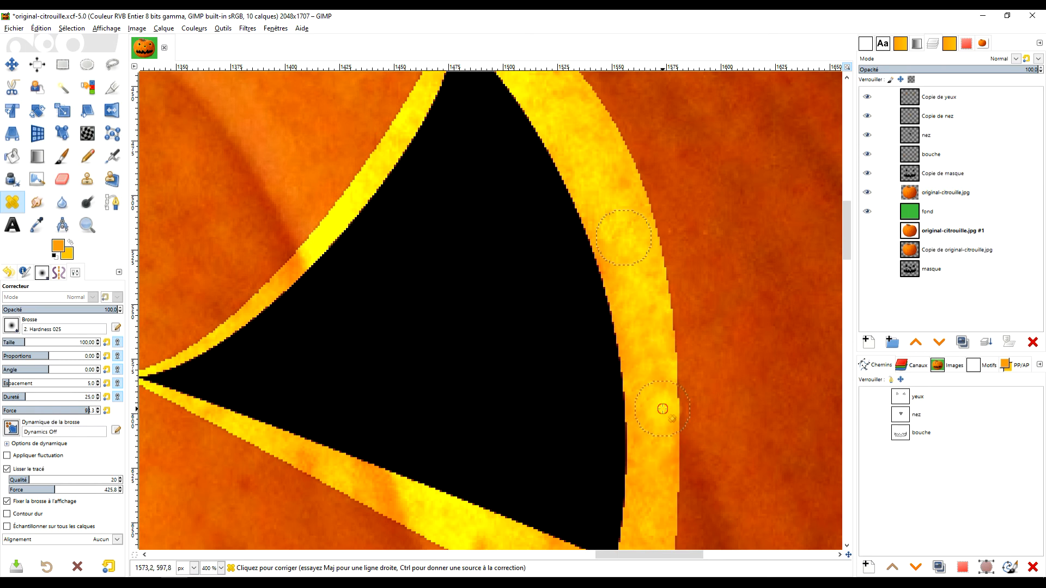
# Heal the dark patches along the lower edge of the right eye's rim, sampling clean yellow from the same rim
pyautogui.scroll(-2, 619, 362)
pyautogui.scroll(2, 533, 389)
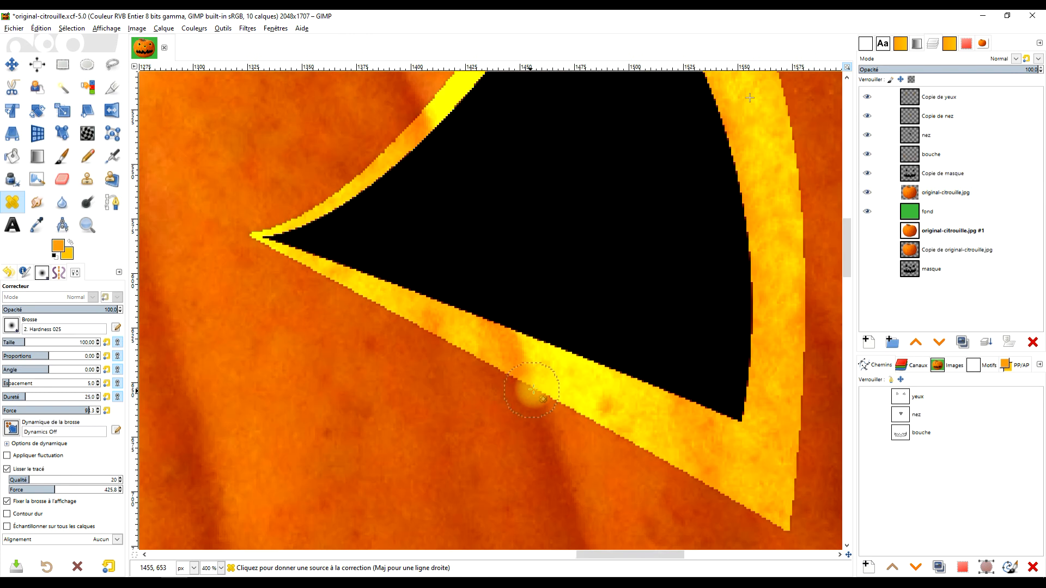
pyautogui.keyDown('ctrl'); pyautogui.click(570, 380); pyautogui.keyUp('ctrl')
pyautogui.click(508, 344)
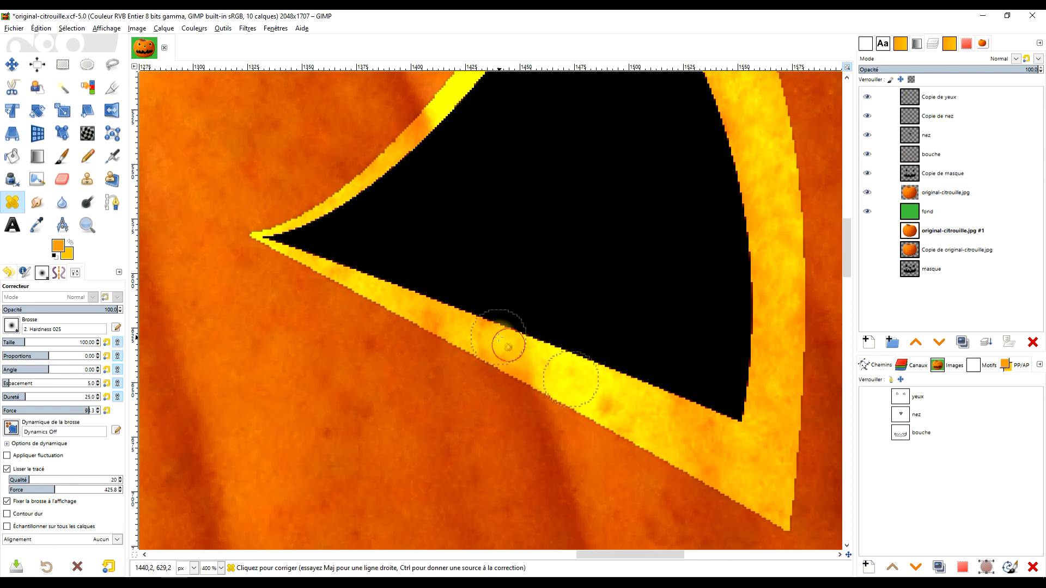
pyautogui.keyDown('ctrl'); pyautogui.click(577, 380); pyautogui.keyUp('ctrl')
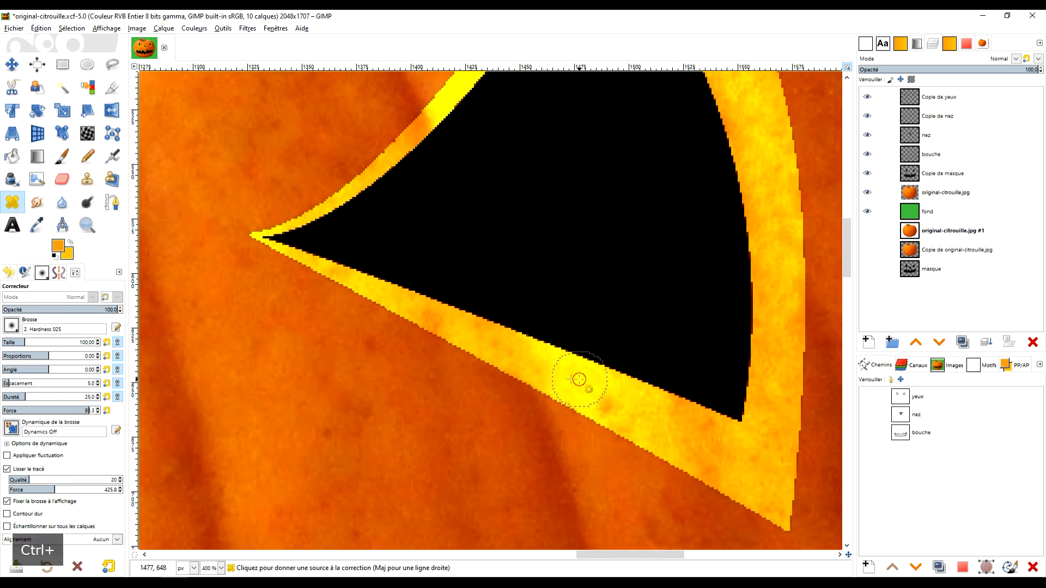
pyautogui.click(492, 344)
pyautogui.scroll(2, 577, 380)
pyautogui.click(639, 416)
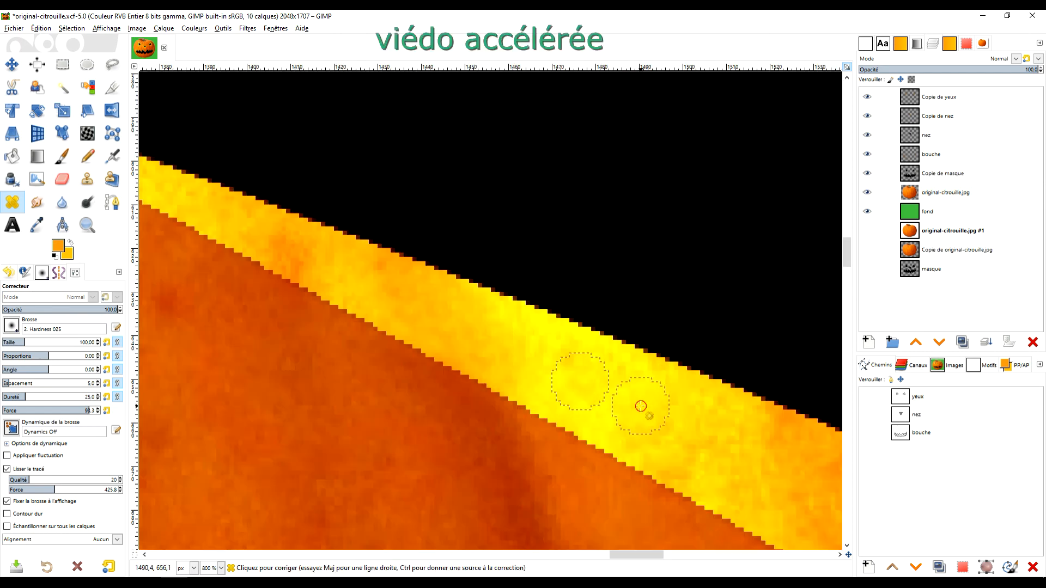
pyautogui.click(285, 253)
# Heal both sides of the rim around the nose's lower tip using clean yellow from its right side
pyautogui.scroll(-7, 529, 394)
pyautogui.scroll(4, 414, 474)
pyautogui.scroll(2, 449, 311)
pyautogui.keyDown('ctrl'); pyautogui.click(447, 310); pyautogui.keyUp('ctrl')
pyautogui.click(361, 447)
pyautogui.click(362, 521)
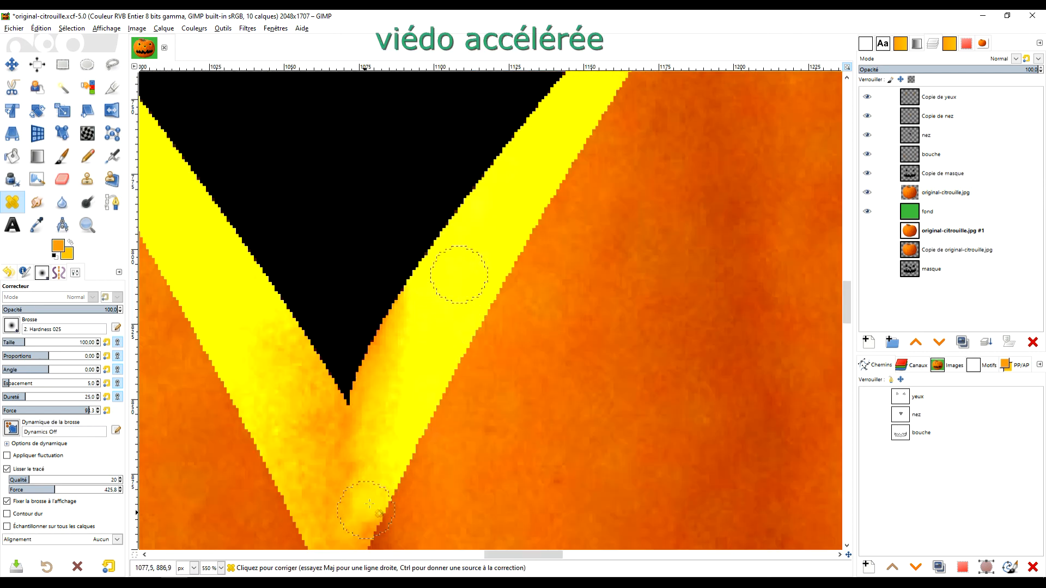
pyautogui.click(382, 340)
pyautogui.click(383, 439)
pyautogui.click(329, 406)
pyautogui.click(334, 483)
# Heal the darker crease on the nose's upper rim with yellow sampled beside it
pyautogui.scroll(-3, 334, 483)
pyautogui.scroll(5, 419, 219)
pyautogui.moveTo(330, 248); pyautogui.dragTo(489, 241)
pyautogui.keyDown('ctrl'); pyautogui.click(210, 240); pyautogui.keyUp('ctrl')
pyautogui.click(420, 243)
# Switch to the Clone tool and clone clean yellow over the remaining crease on the nose's upper rim
pyautogui.click(89, 179)
pyautogui.keyDown('ctrl'); pyautogui.click(241, 239); pyautogui.keyUp('ctrl')
pyautogui.click(468, 240)
pyautogui.click(386, 236)
pyautogui.scroll(-7, 621, 306)
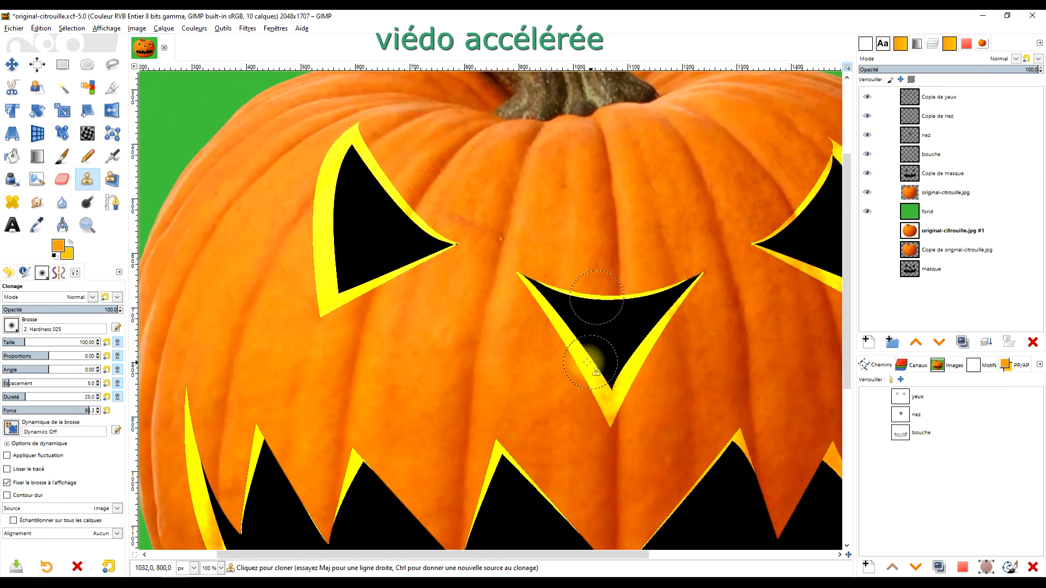
# Clone the pumpkin's dark crease texture into the lower corner of the left eye's yellow rim
pyautogui.scroll(5, 369, 185)
pyautogui.keyDown('ctrl'); pyautogui.click(612, 374); pyautogui.keyUp('ctrl')
pyautogui.scroll(-5, 551, 303)
pyautogui.scroll(4, 540, 414)
pyautogui.keyDown('ctrl'); pyautogui.click(509, 222); pyautogui.keyUp('ctrl')
pyautogui.scroll(-1, 508, 254)
pyautogui.keyDown('ctrl'); pyautogui.click(443, 305); pyautogui.keyUp('ctrl')
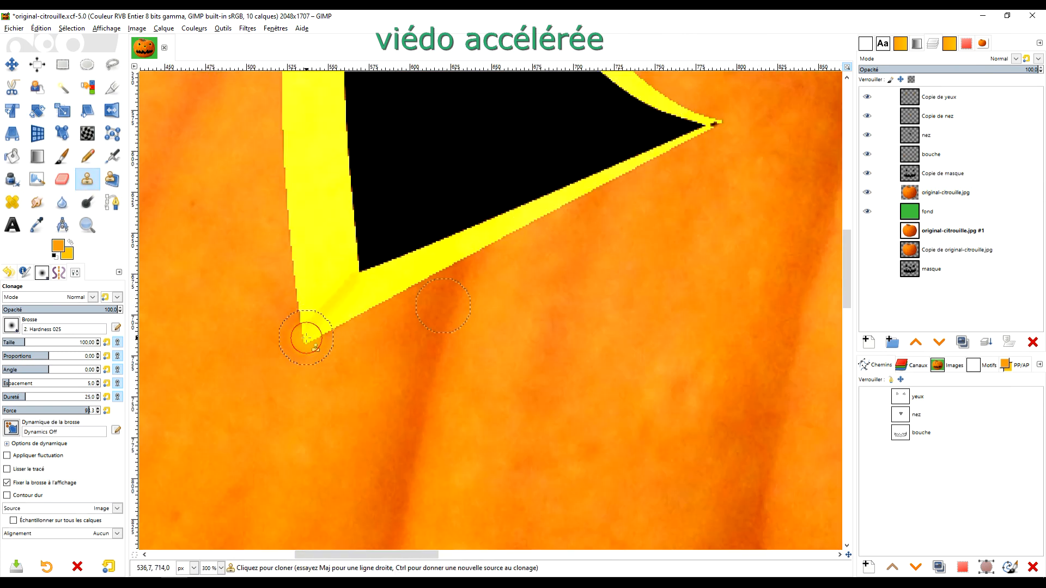
pyautogui.click(306, 338)
pyautogui.scroll(-2, 306, 337)
pyautogui.scroll(2, 309, 353)
pyautogui.keyDown('ctrl'); pyautogui.click(441, 303); pyautogui.keyUp('ctrl')
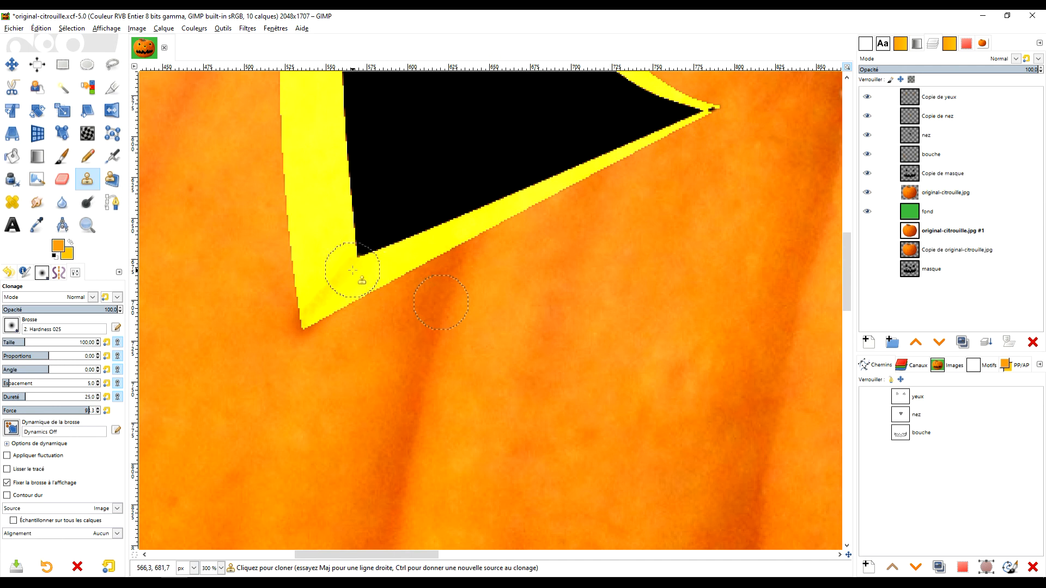
pyautogui.click(310, 311)
pyautogui.scroll(-4, 310, 312)
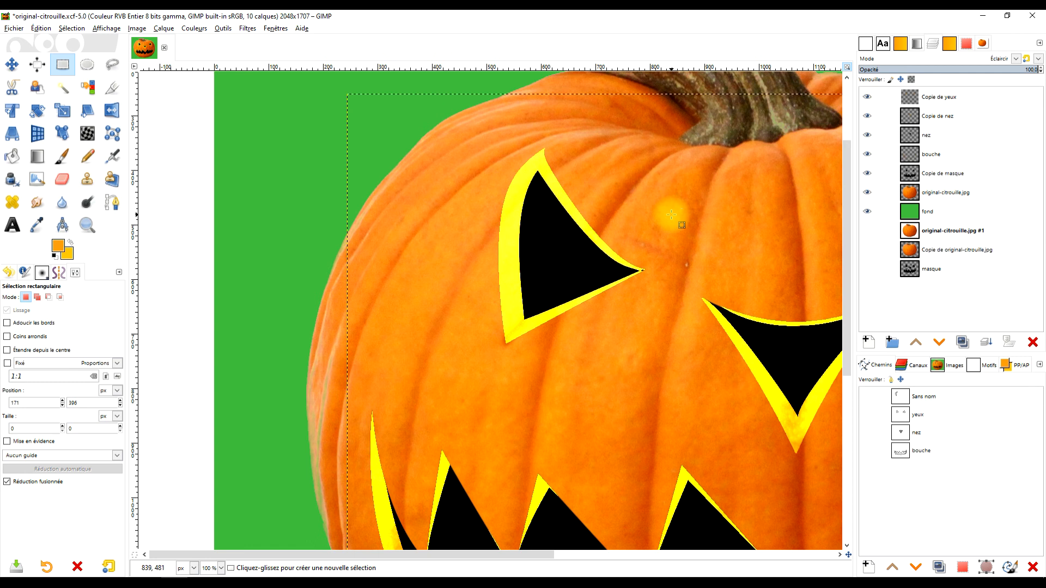
# Examine the eye, nose and mouth rims up close and at full view for areas still needing retouching
pyautogui.scroll(-5, 671, 214)
pyautogui.scroll(1, 681, 314)
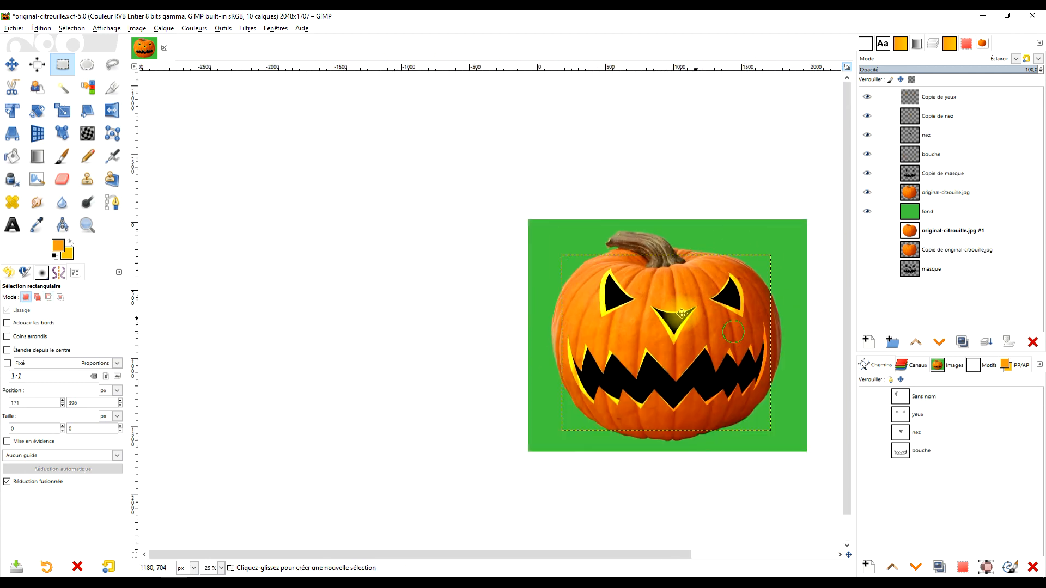
pyautogui.scroll(4, 682, 314)
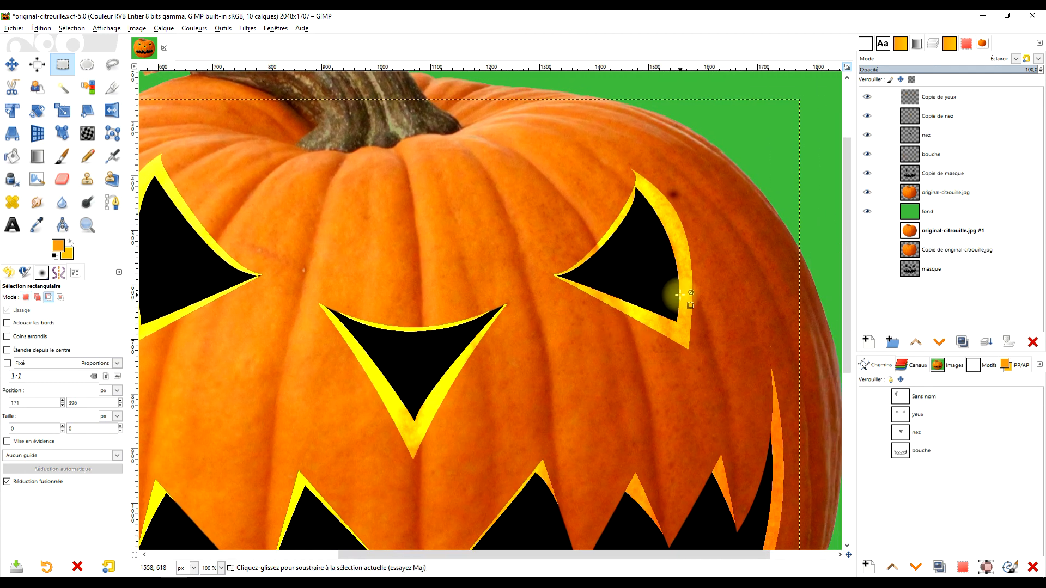
pyautogui.scroll(2, 678, 294)
pyautogui.scroll(-3, 566, 233)
pyautogui.scroll(1, 627, 254)
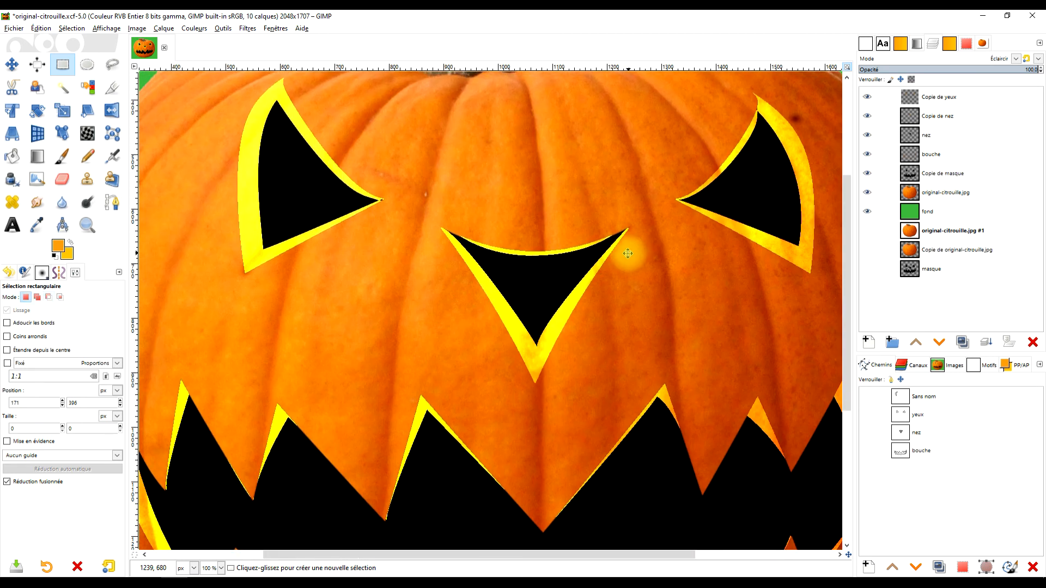
pyautogui.scroll(-2, 628, 253)
pyautogui.scroll(1, 611, 299)
pyautogui.scroll(2, 525, 316)
pyautogui.scroll(-2, 524, 320)
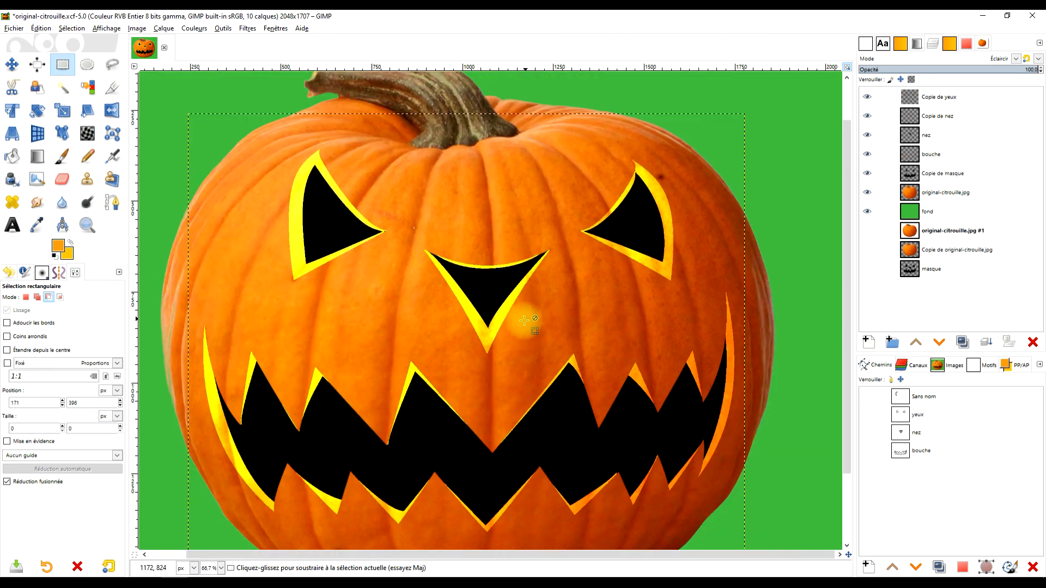
# On the "original-citrouille.jpg" layer, clone the dark crease below the nose up through the rim at the nose's lower tip
pyautogui.scroll(4, 524, 320)
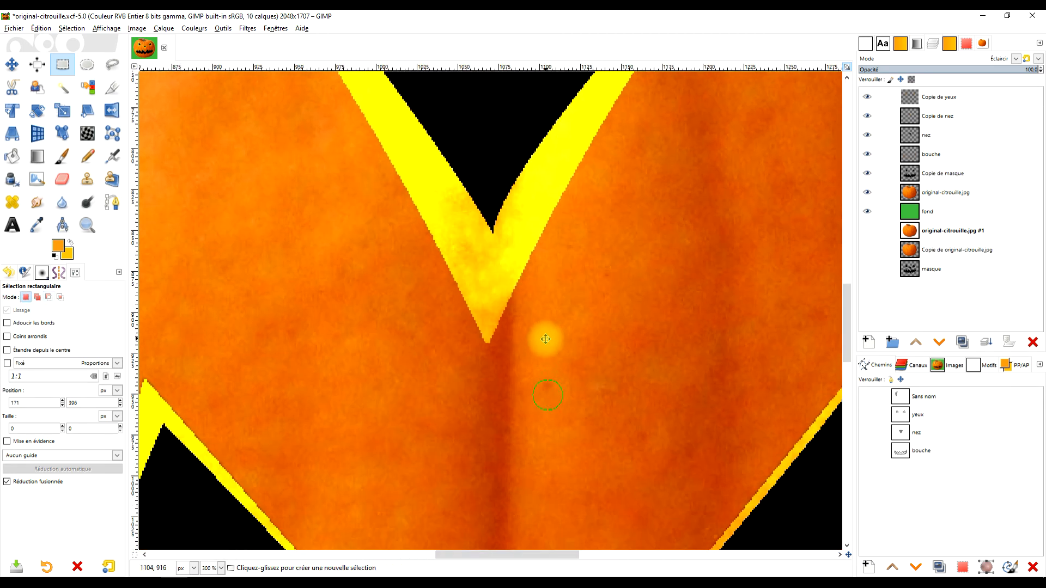
pyautogui.click(85, 184)
pyautogui.click(951, 194)
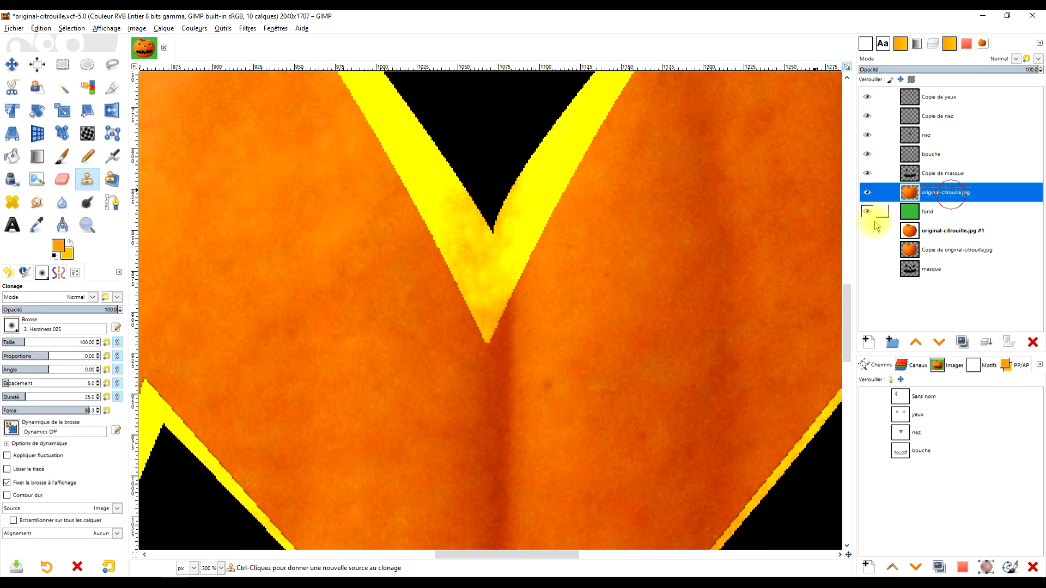
pyautogui.keyDown('ctrl'); pyautogui.click(505, 392); pyautogui.keyUp('ctrl')
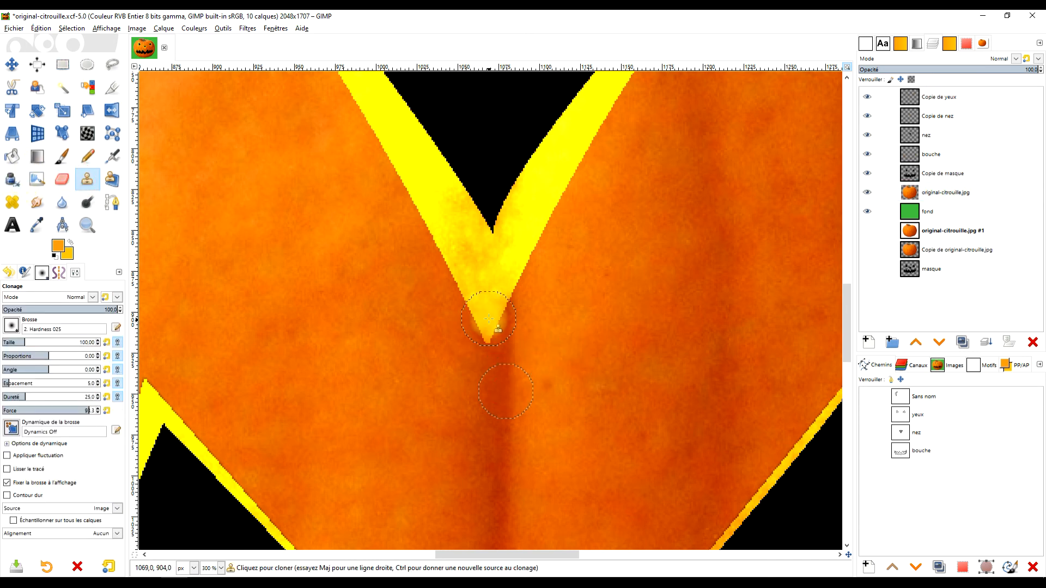
pyautogui.keyDown('ctrl'); pyautogui.scroll(2, 486, 297); pyautogui.keyUp('ctrl')
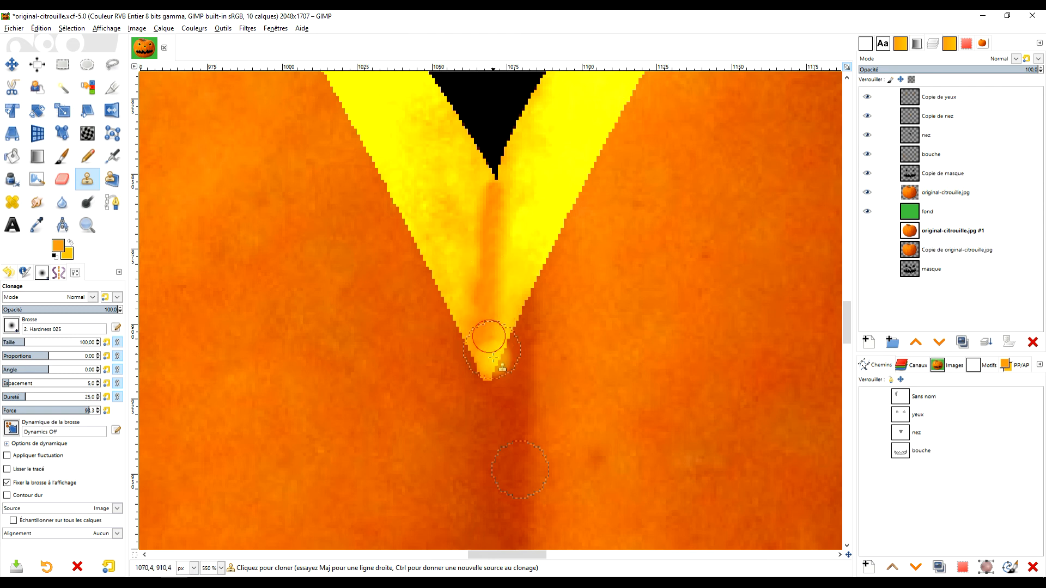
pyautogui.keyDown('ctrl'); pyautogui.scroll(-6, 542, 322); pyautogui.keyUp('ctrl')
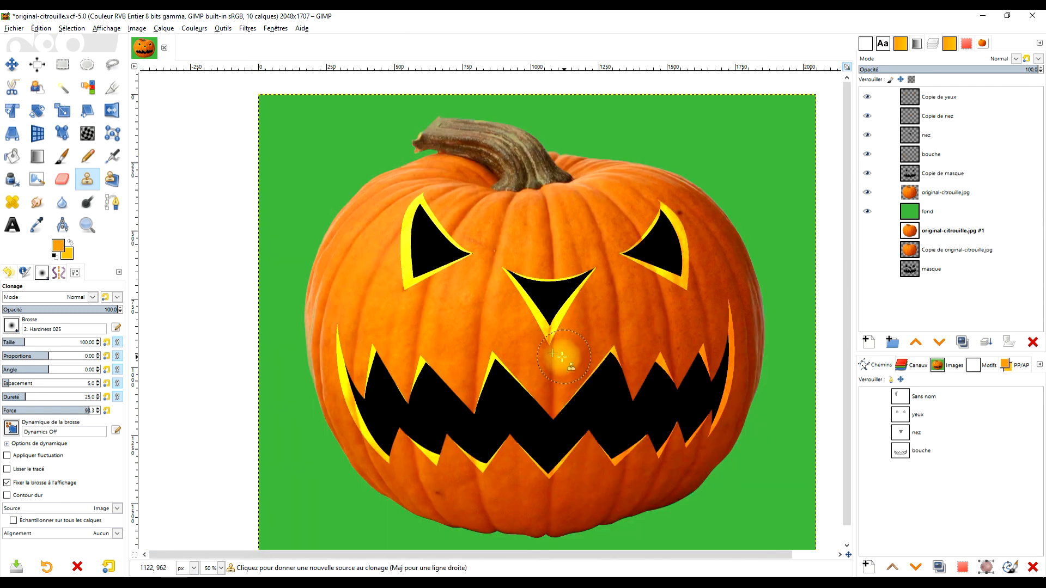
pyautogui.keyDown('ctrl'); pyautogui.click(551, 353); pyautogui.keyUp('ctrl')
pyautogui.scroll(-1, 580, 302)
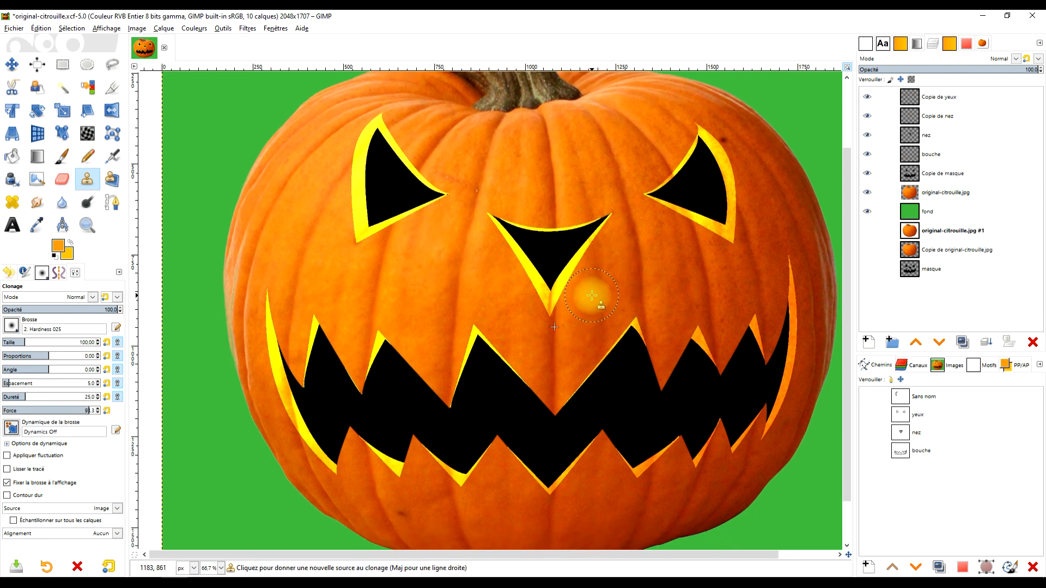
# Clone clean yellow down the left side of the nose's lower tip and undo the last stroke
pyautogui.keyDown('ctrl'); pyautogui.scroll(1, 577, 291); pyautogui.keyUp('ctrl')
pyautogui.keyDown('ctrl'); pyautogui.scroll(3, 530, 314); pyautogui.keyUp('ctrl')
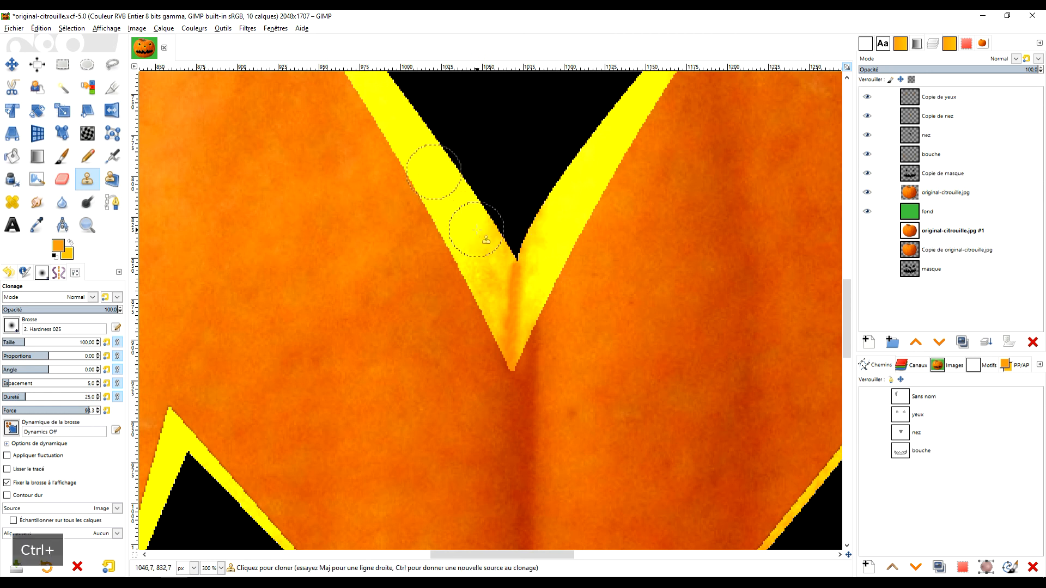
pyautogui.click(485, 298)
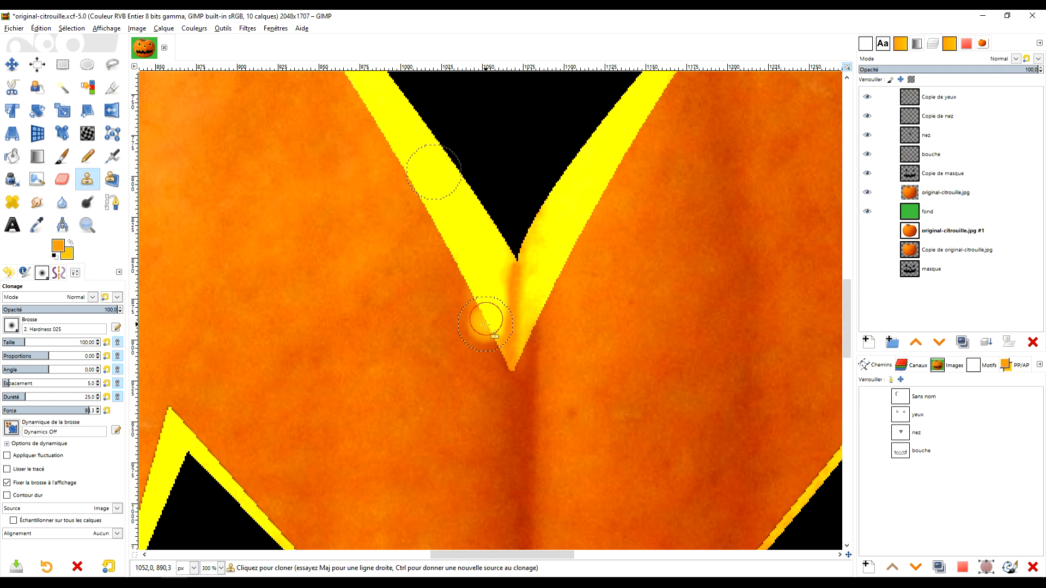
pyautogui.hotkey('ctrl', 'z')
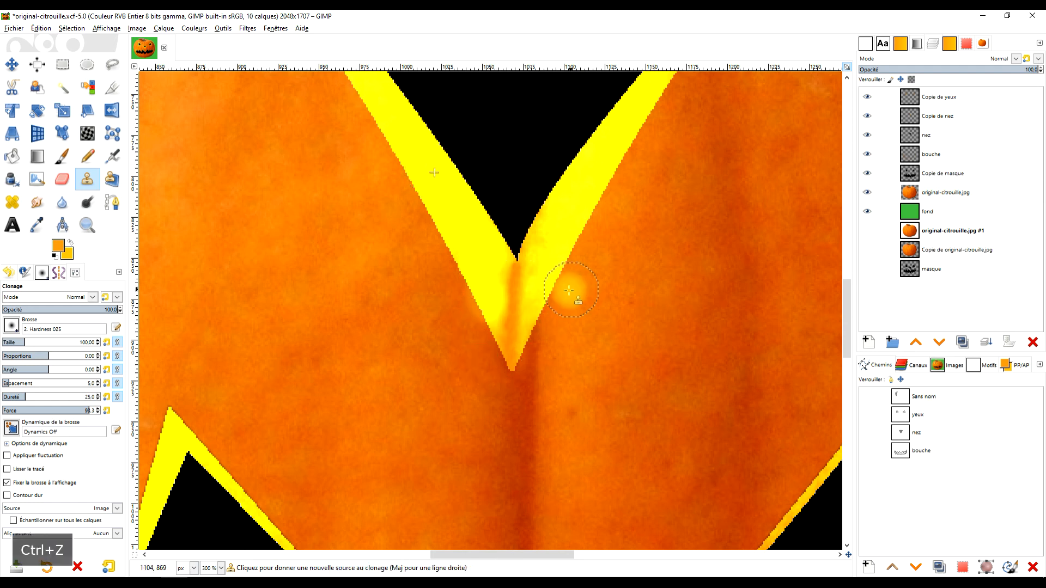
# Clone clean yellow along both sides of the crease at the nose's lower tip
pyautogui.scroll(-2, 554, 287)
pyautogui.scroll(4, 529, 293)
pyautogui.keyDown('ctrl'); pyautogui.click(516, 228); pyautogui.keyUp('ctrl')
pyautogui.click(537, 329)
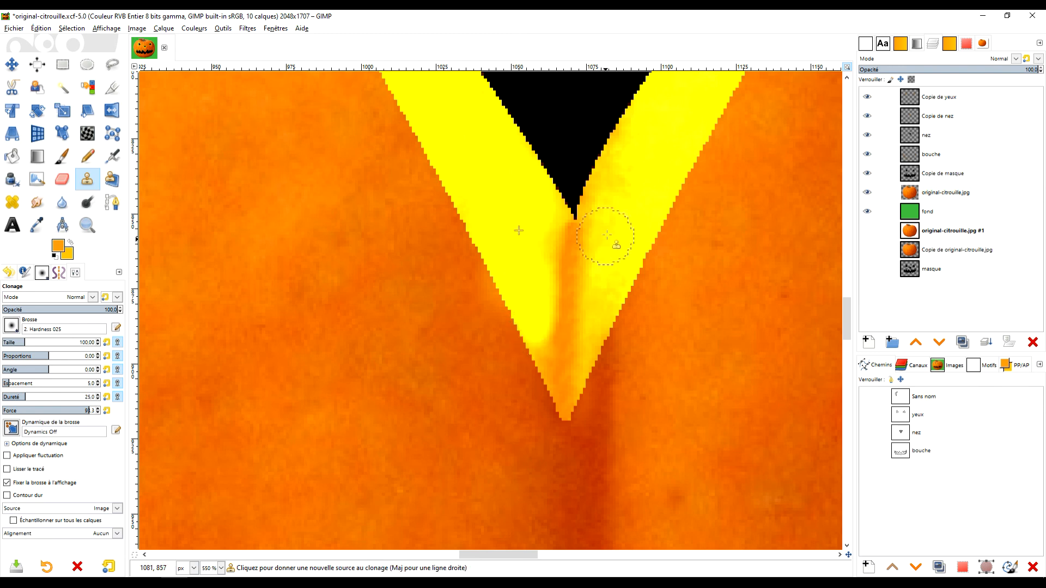
pyautogui.keyDown('ctrl'); pyautogui.click(680, 107); pyautogui.keyUp('ctrl')
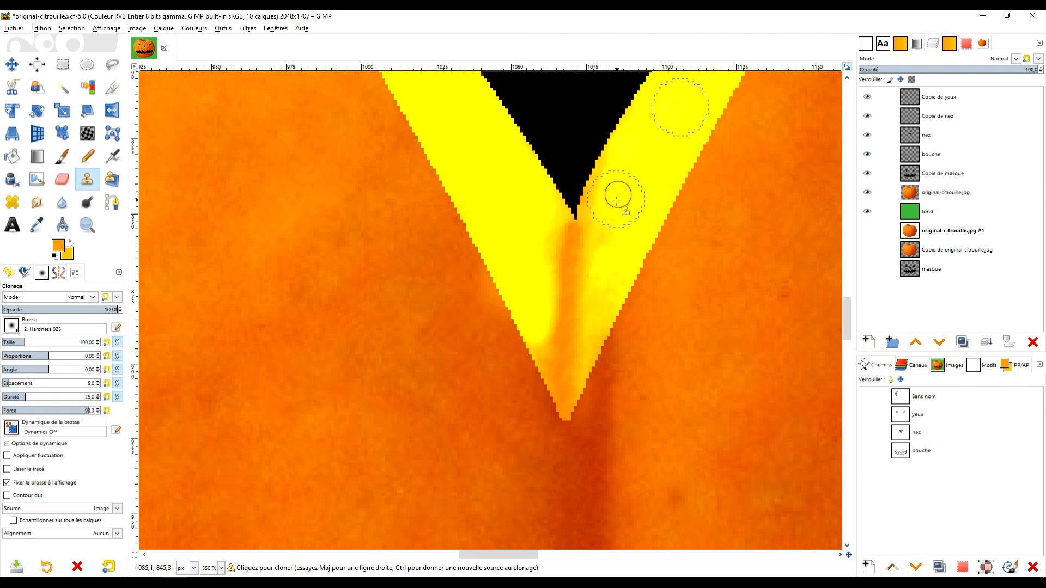
pyautogui.scroll(-7, 615, 173)
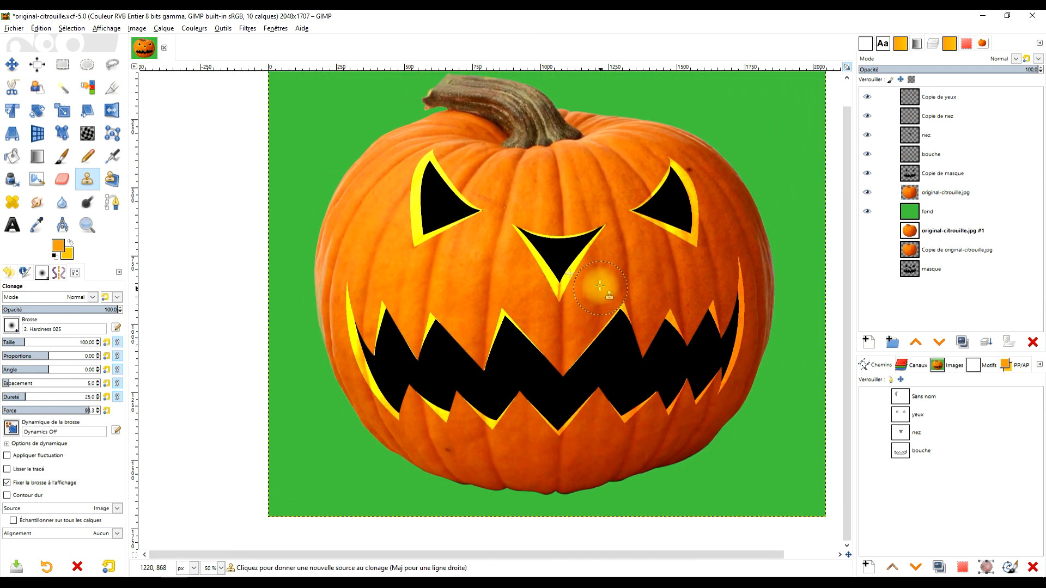
# Lower the Clone opacity to about 37 and blend clean yellow into both edges of the nose tip's crease
pyautogui.scroll(4, 593, 283)
pyautogui.click(46, 308)
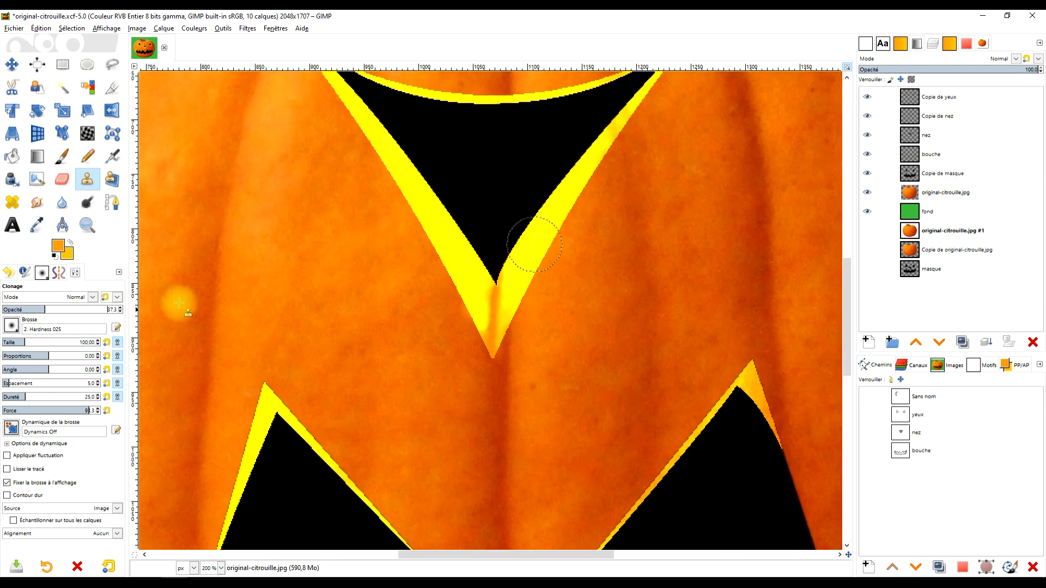
pyautogui.scroll(3, 428, 303)
pyautogui.keyDown('ctrl'); pyautogui.click(606, 277); pyautogui.keyUp('ctrl')
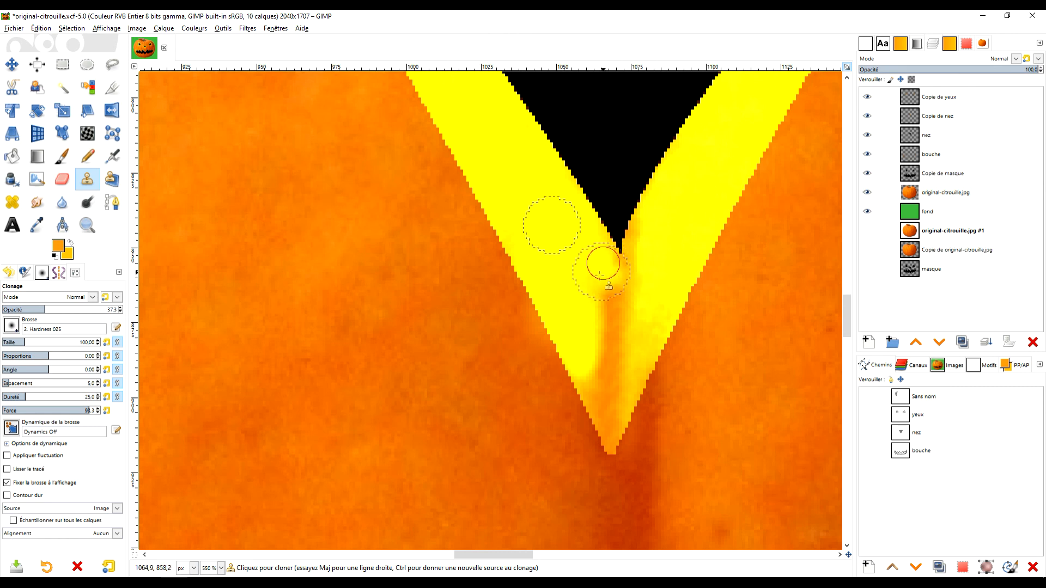
pyautogui.moveTo(589, 380); pyautogui.dragTo(591, 402)
pyautogui.keyDown('ctrl'); pyautogui.click(692, 202); pyautogui.keyUp('ctrl')
pyautogui.moveTo(645, 233); pyautogui.dragTo(634, 321)
# Reduce the Clone opacity to about 16.5 and soften the crease down the nose's lower tip with yellow
pyautogui.click(21, 310)
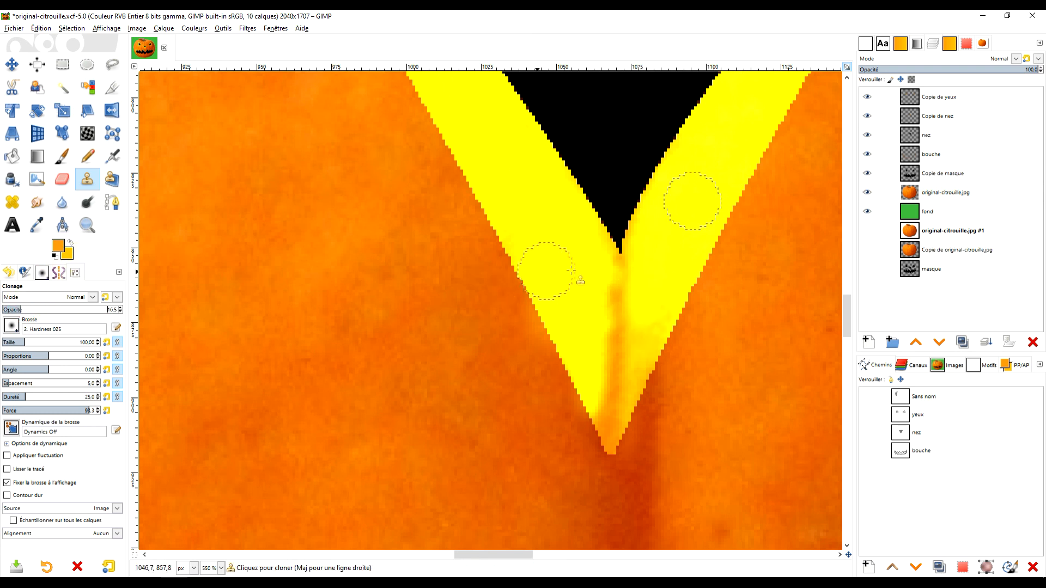
pyautogui.moveTo(616, 310); pyautogui.dragTo(609, 429)
pyautogui.scroll(-7, 654, 408)
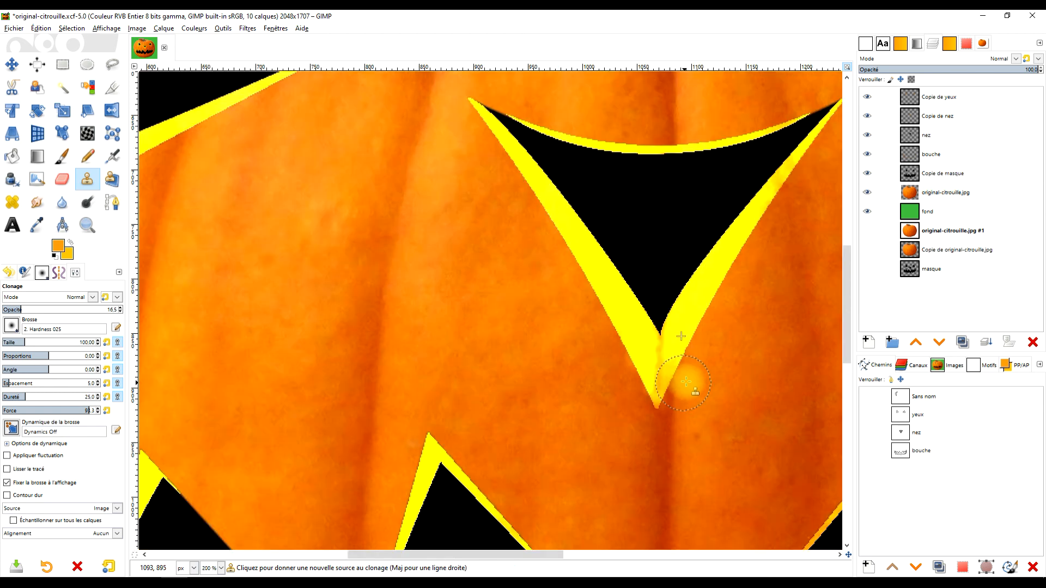
pyautogui.scroll(2, 632, 343)
pyautogui.scroll(-3, 632, 339)
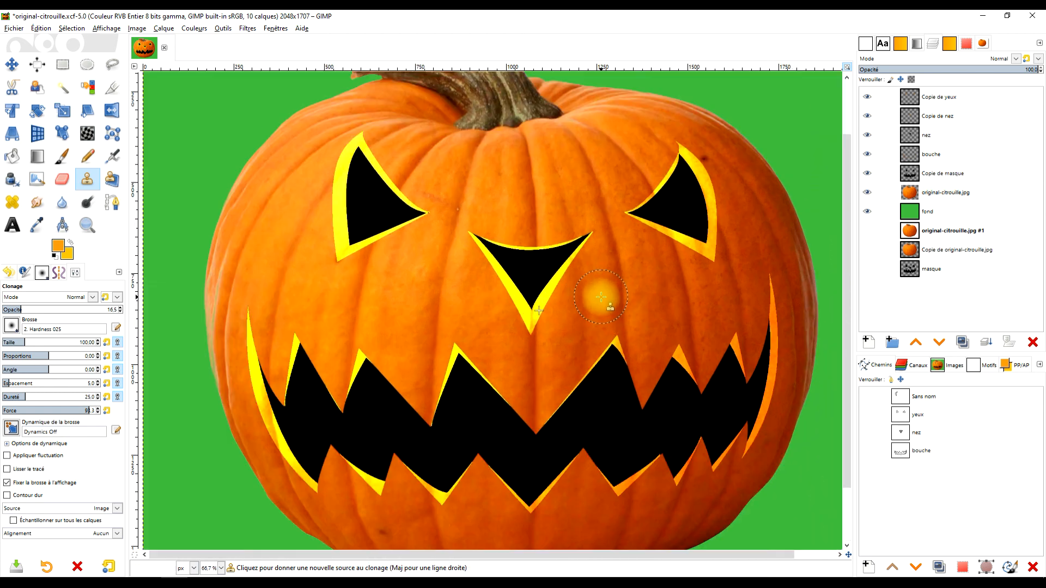
pyautogui.scroll(1, 684, 276)
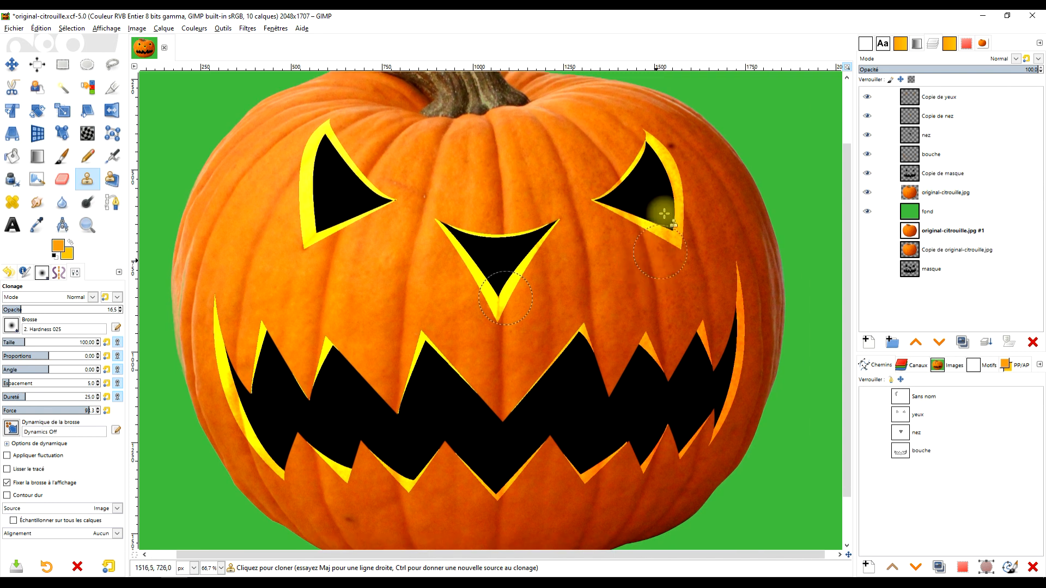
# Switch to the Rectangle Select tool, select the "original-citrouille.jpg" layer and bring the whole pumpkin into view
pyautogui.click(63, 64)
pyautogui.click(937, 192)
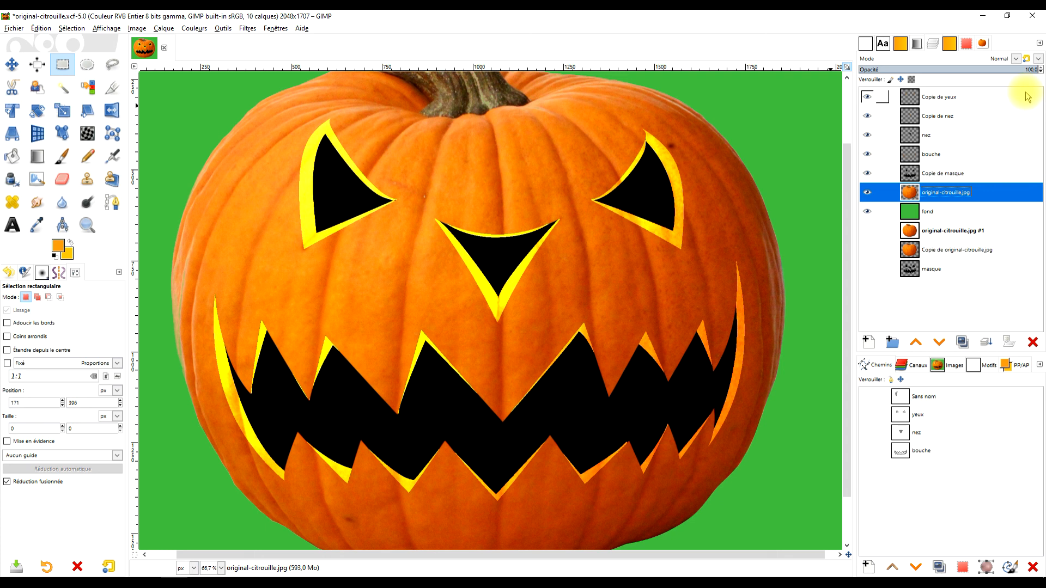
pyautogui.scroll(-1, 762, 185)
pyautogui.moveTo(782, 168); pyautogui.dragTo(744, 202)
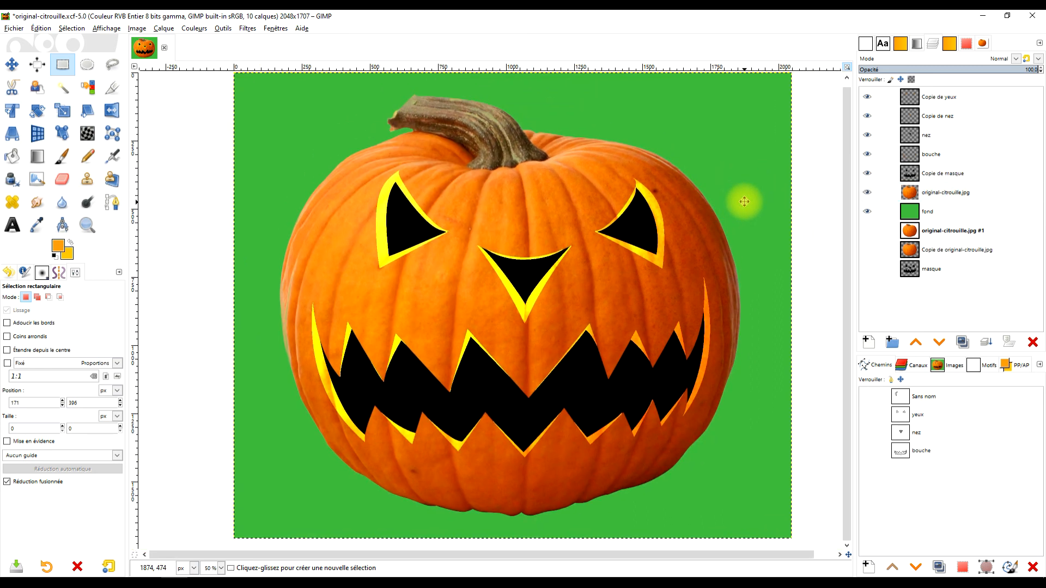
# Reset the foreground and background colours to black and white and fill the "fond" layer with white
pyautogui.click(975, 214)
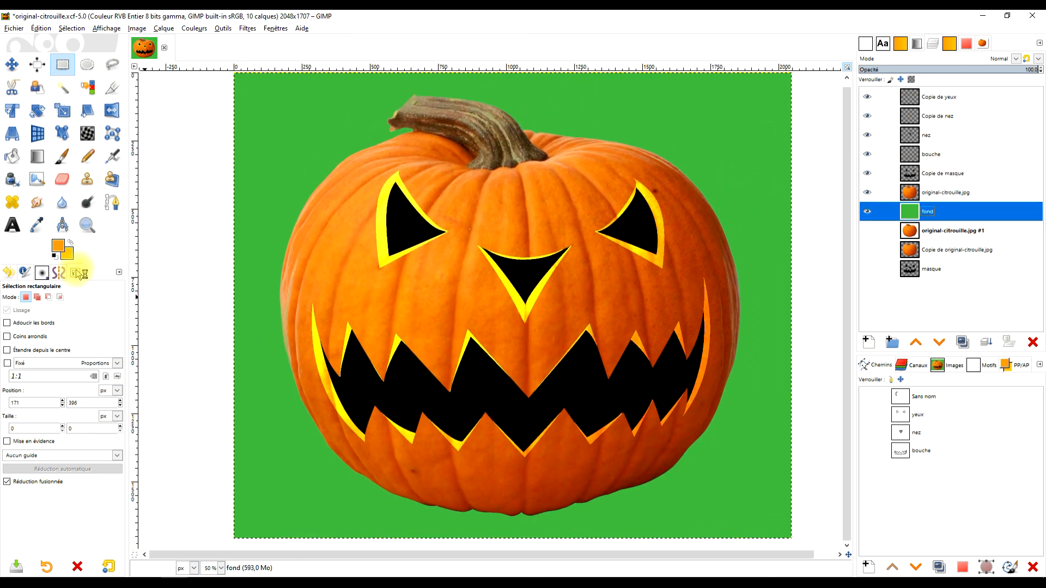
pyautogui.click(55, 256)
pyautogui.hotkey('ctrl', '.')
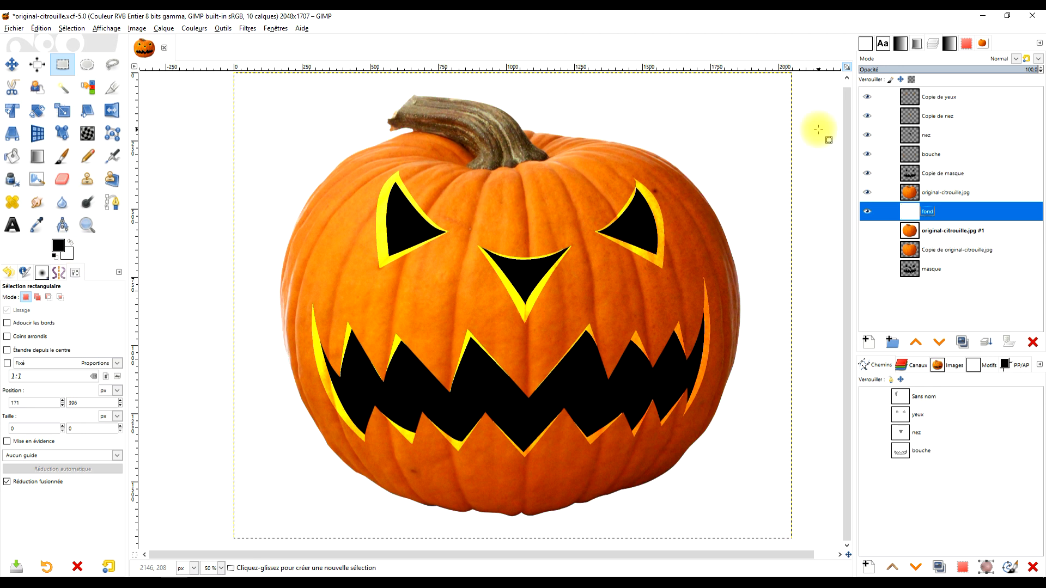